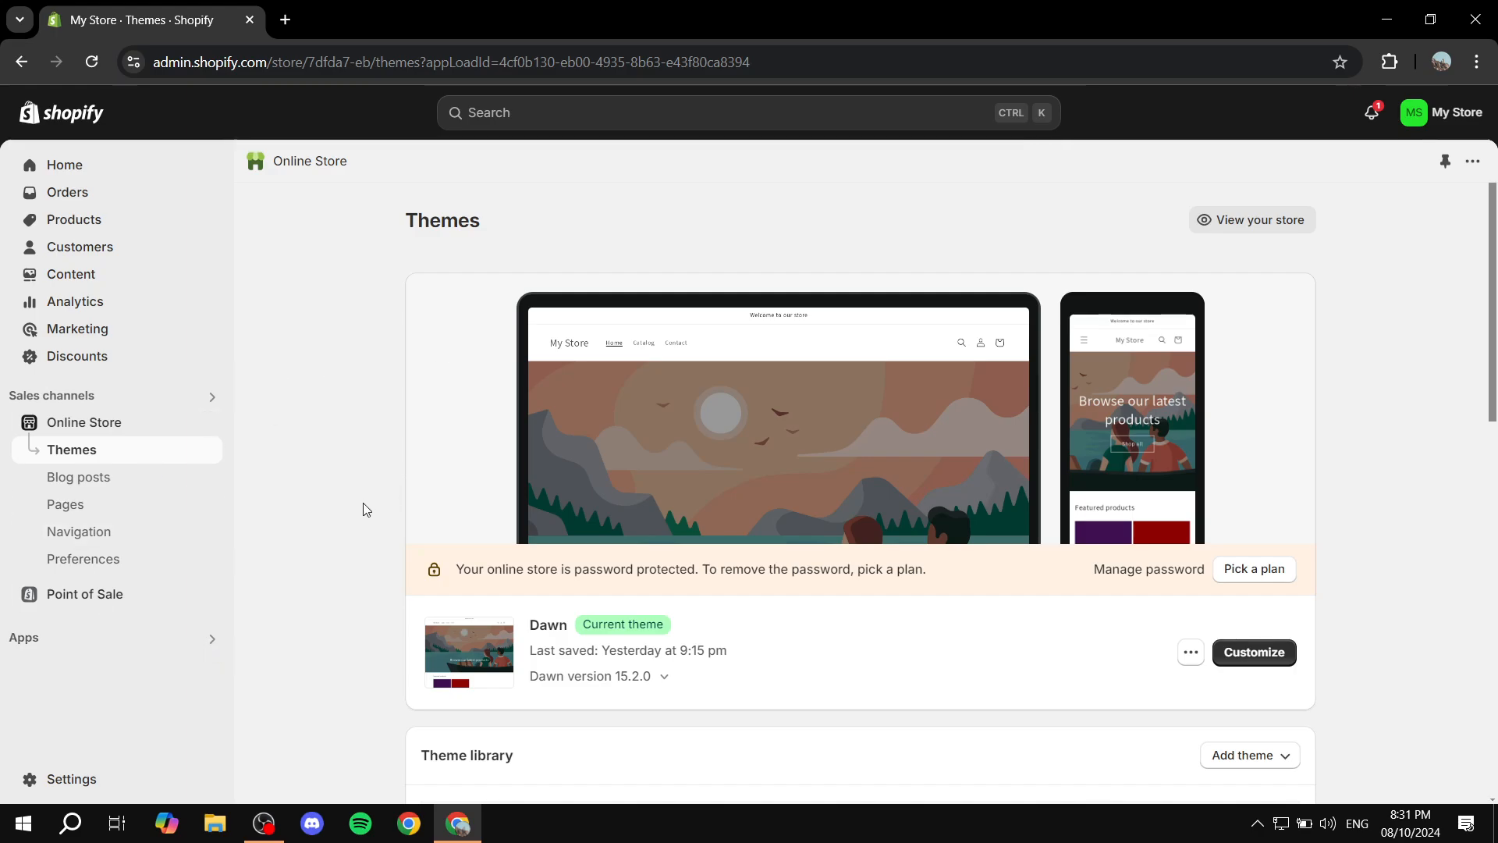
Open the Shopify App Store from the admin's list of recommended apps
left_click(208, 641)
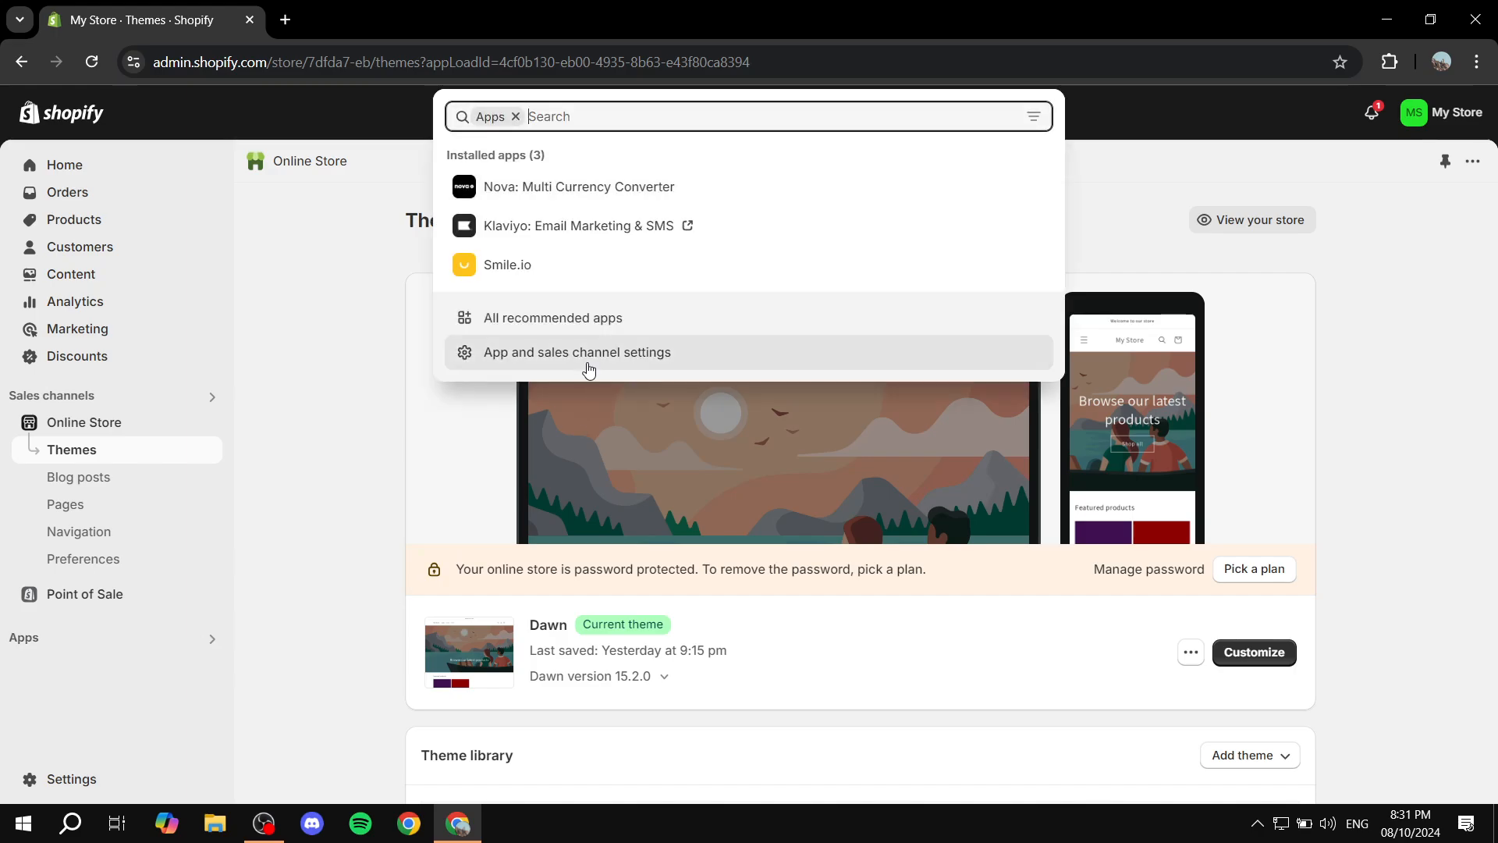
left_click(562, 326)
scroll(702, 506, "down", 2)
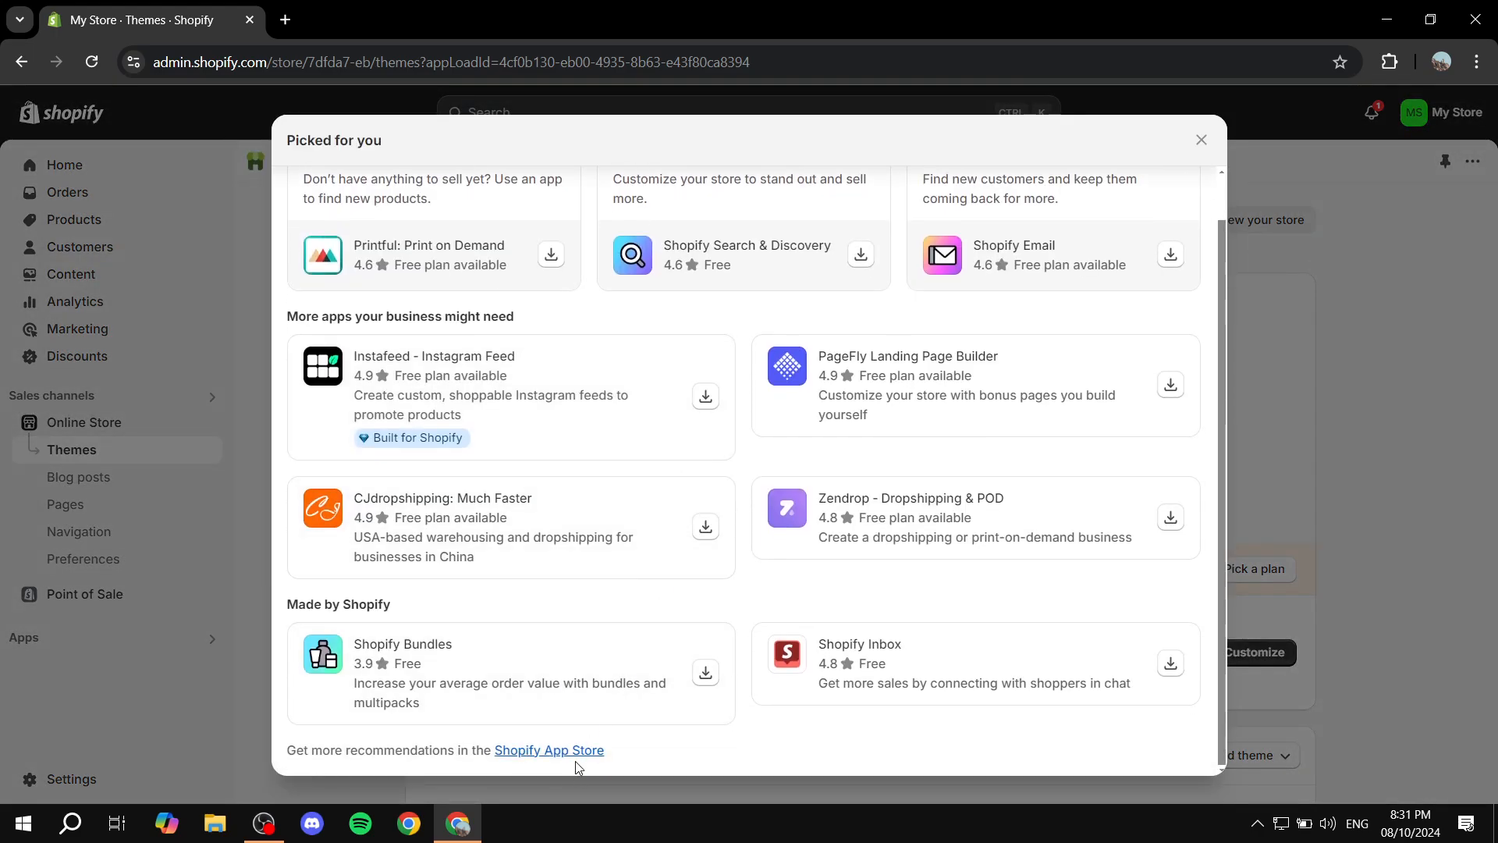
left_click(570, 749)
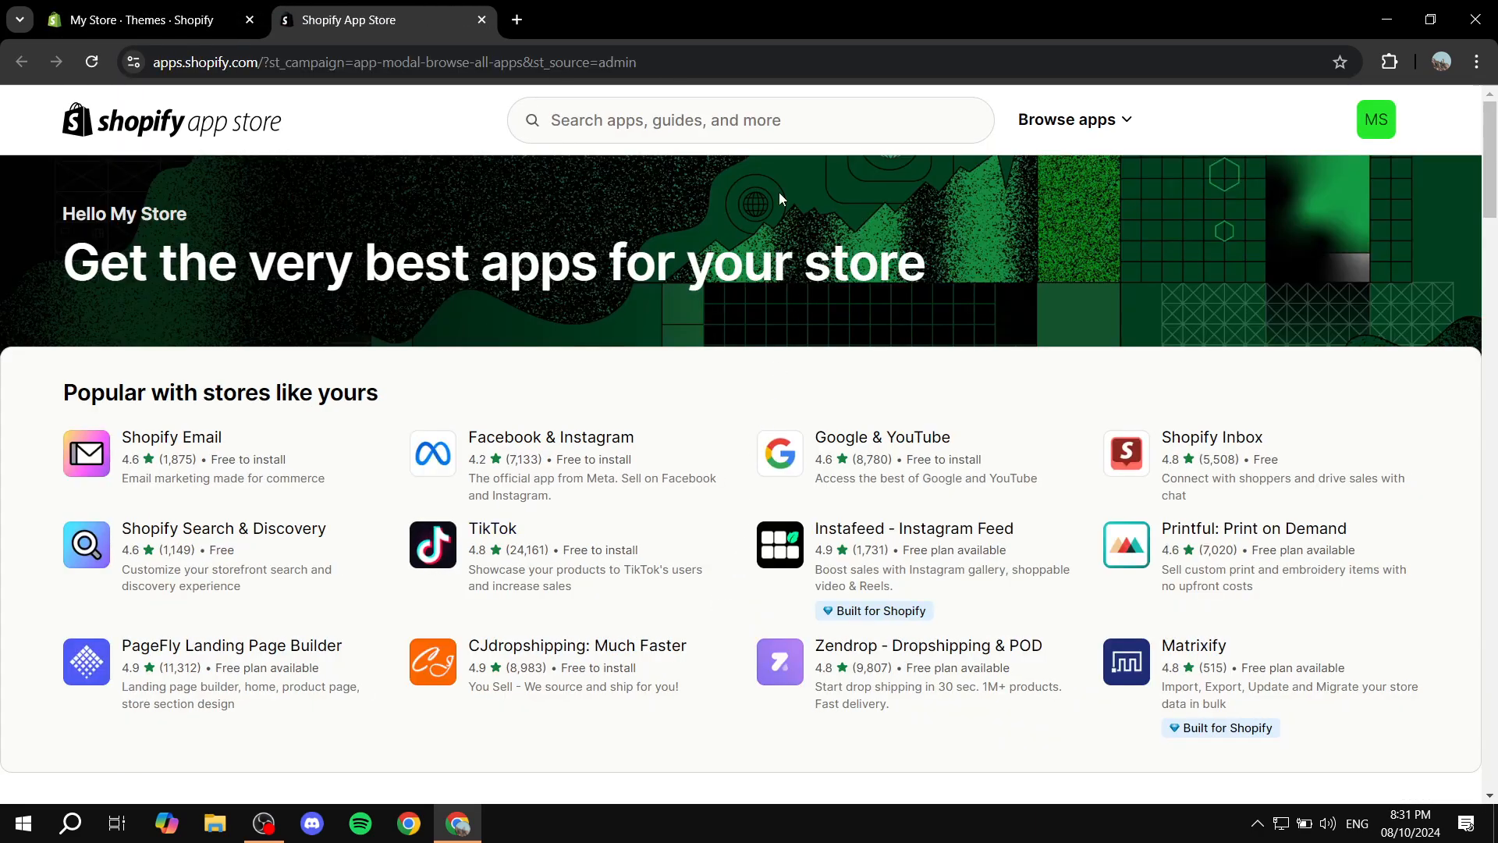
Search the app store for pickeasy and open the Pickup Delivery Date —Pickeasy listing
left_click(749, 122)
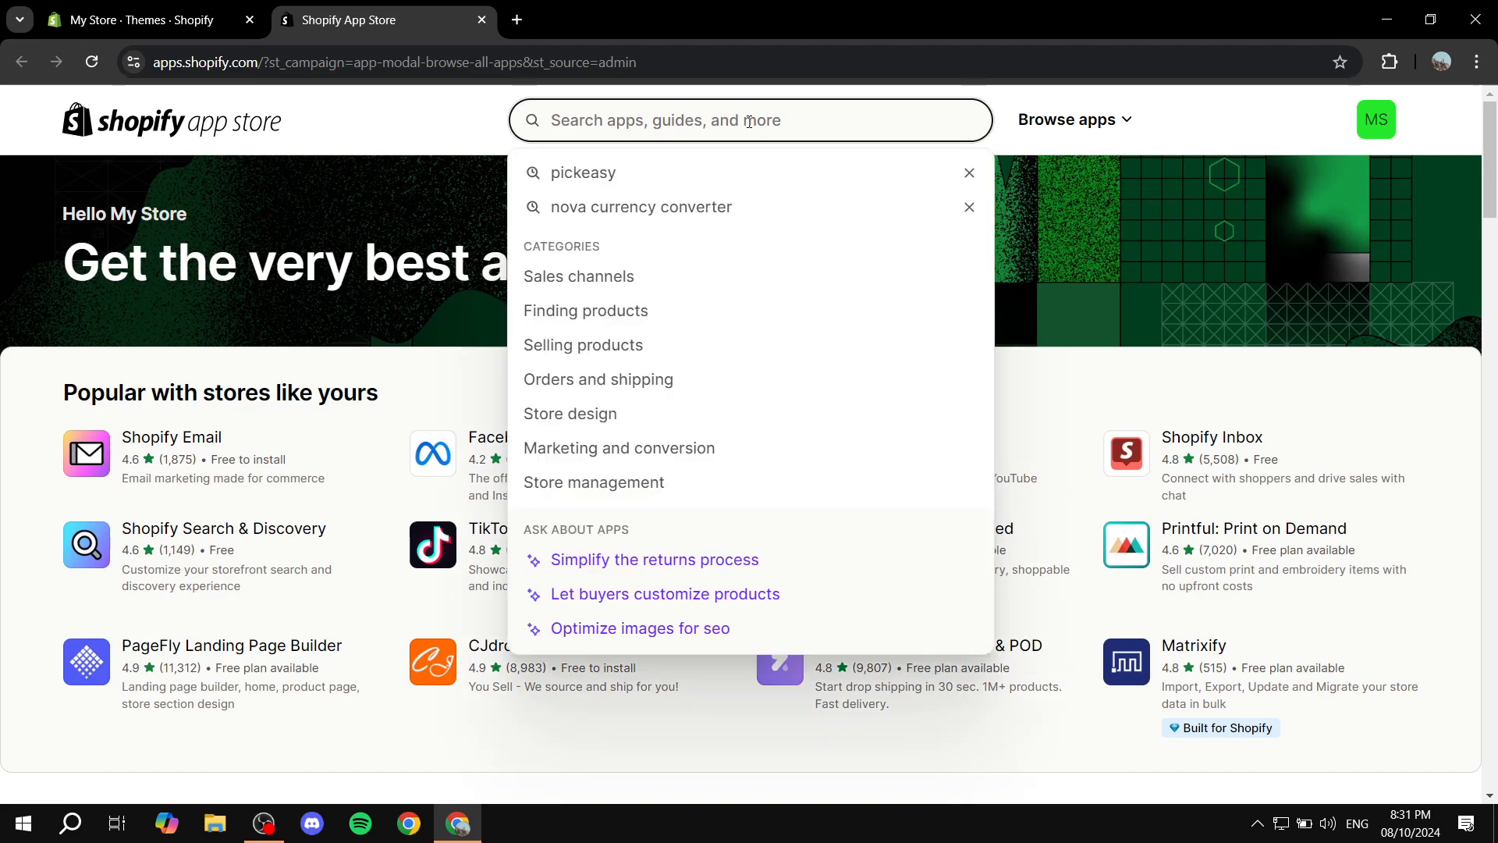
left_click(610, 170)
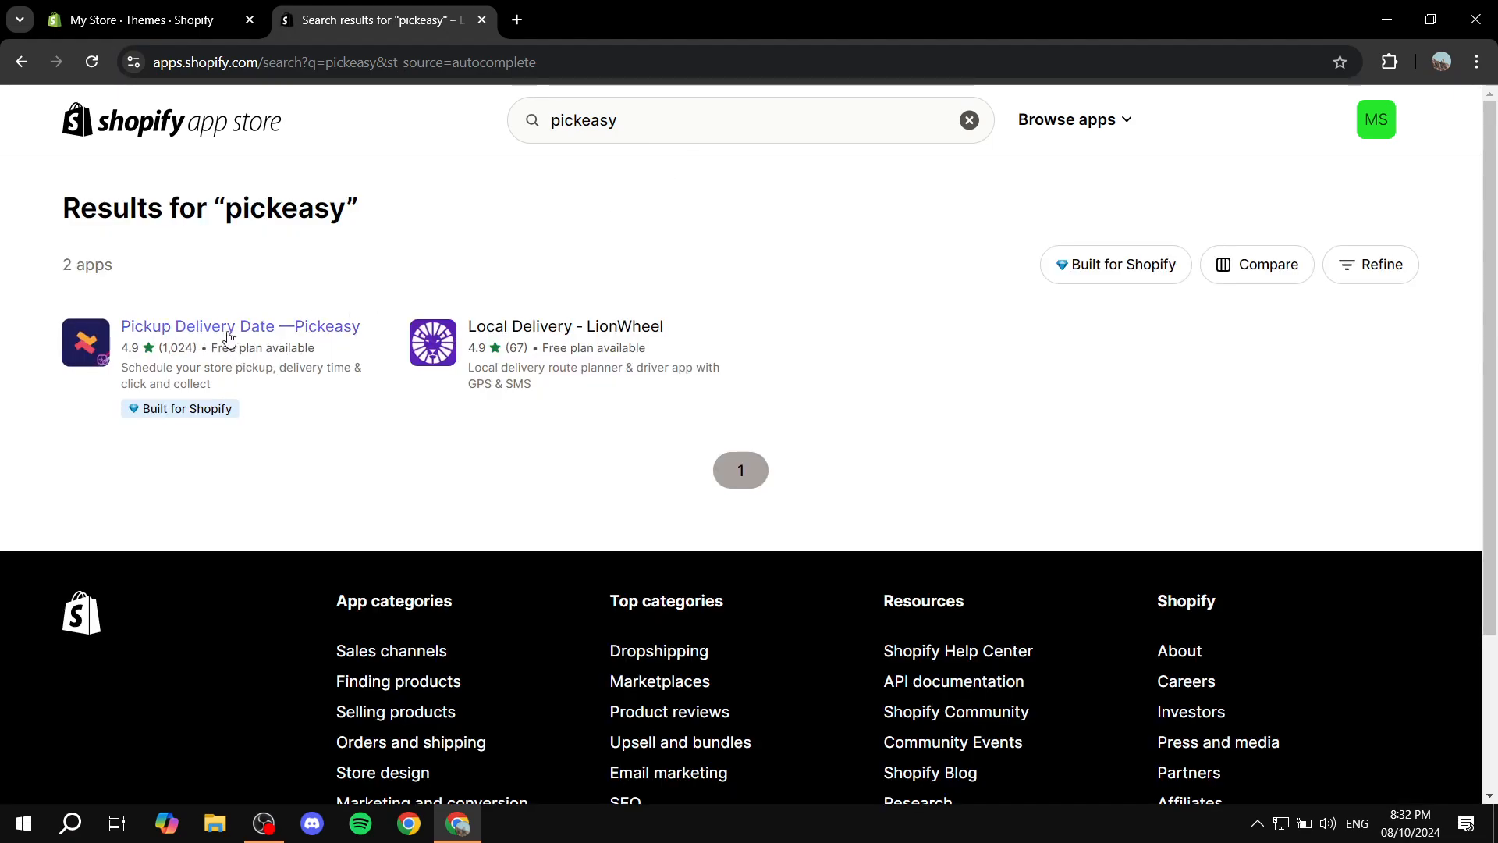
left_click(327, 333)
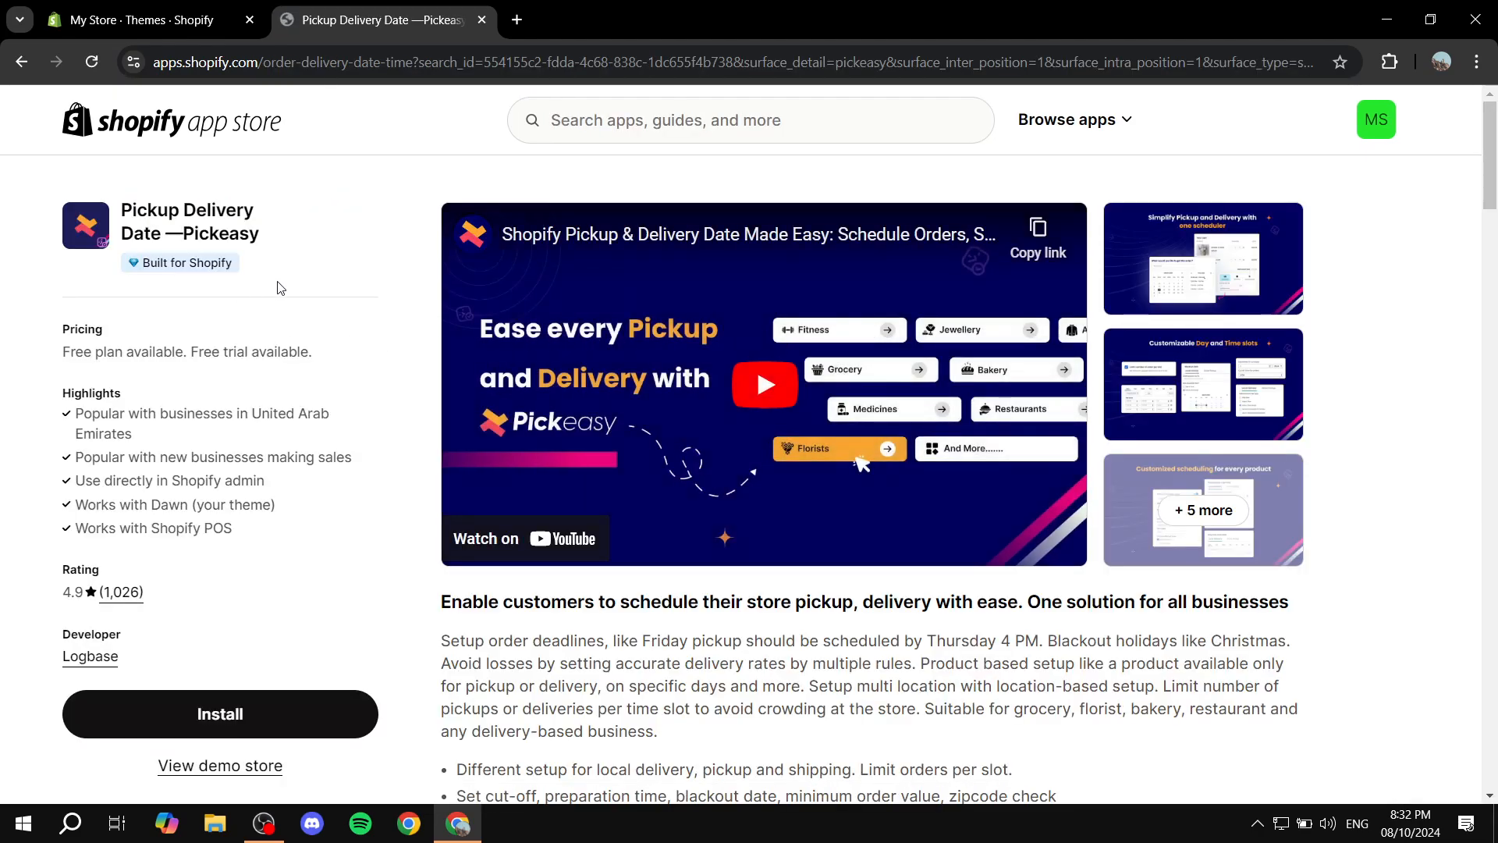
Install the Pickeasy app on the store, approving its data access, and close the App Store and Themes tabs
scroll(277, 295, "down", 1)
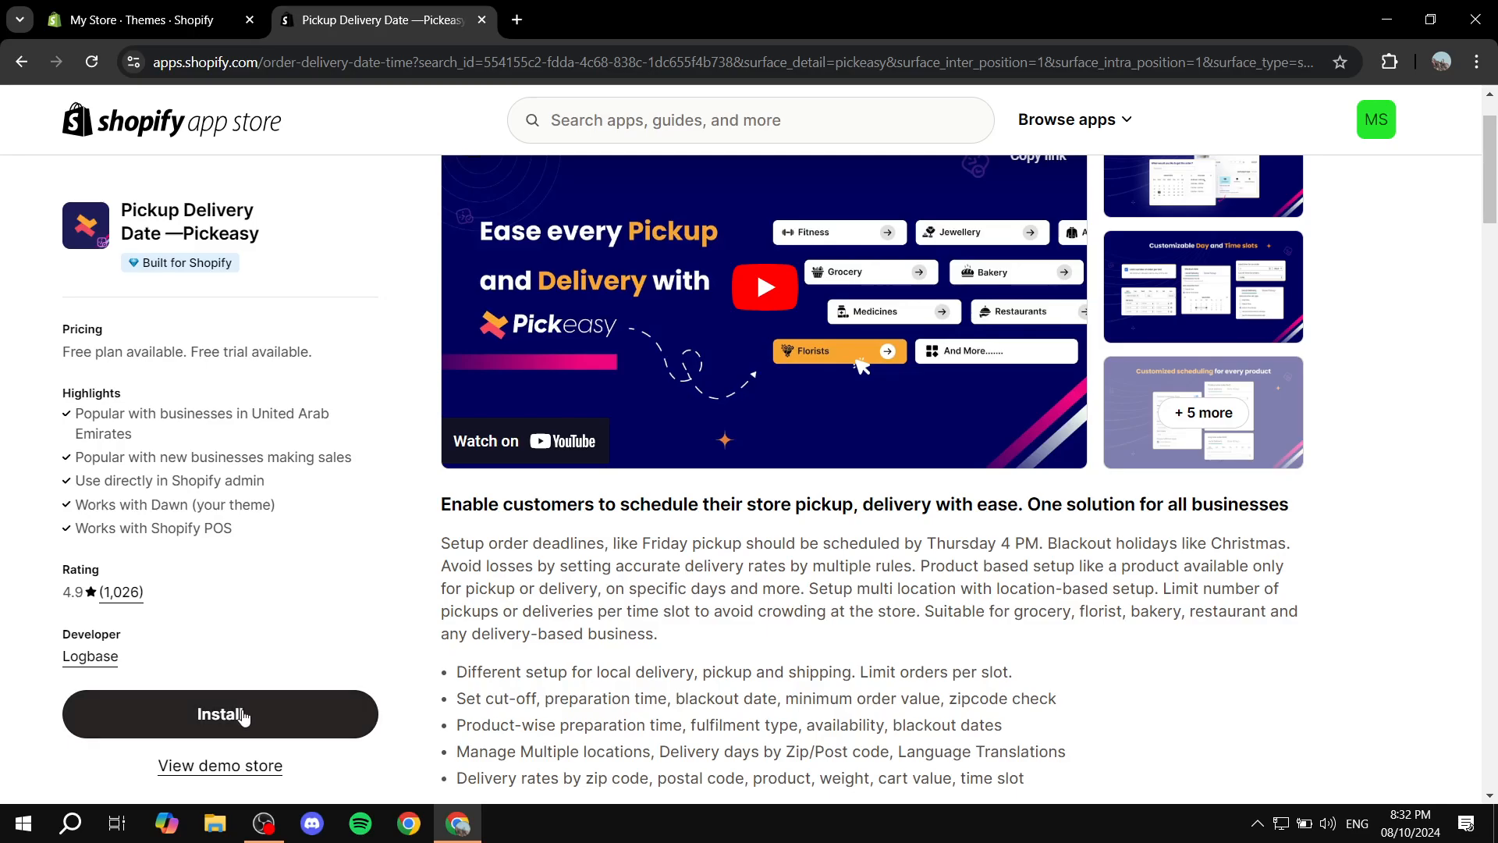
left_click(243, 715)
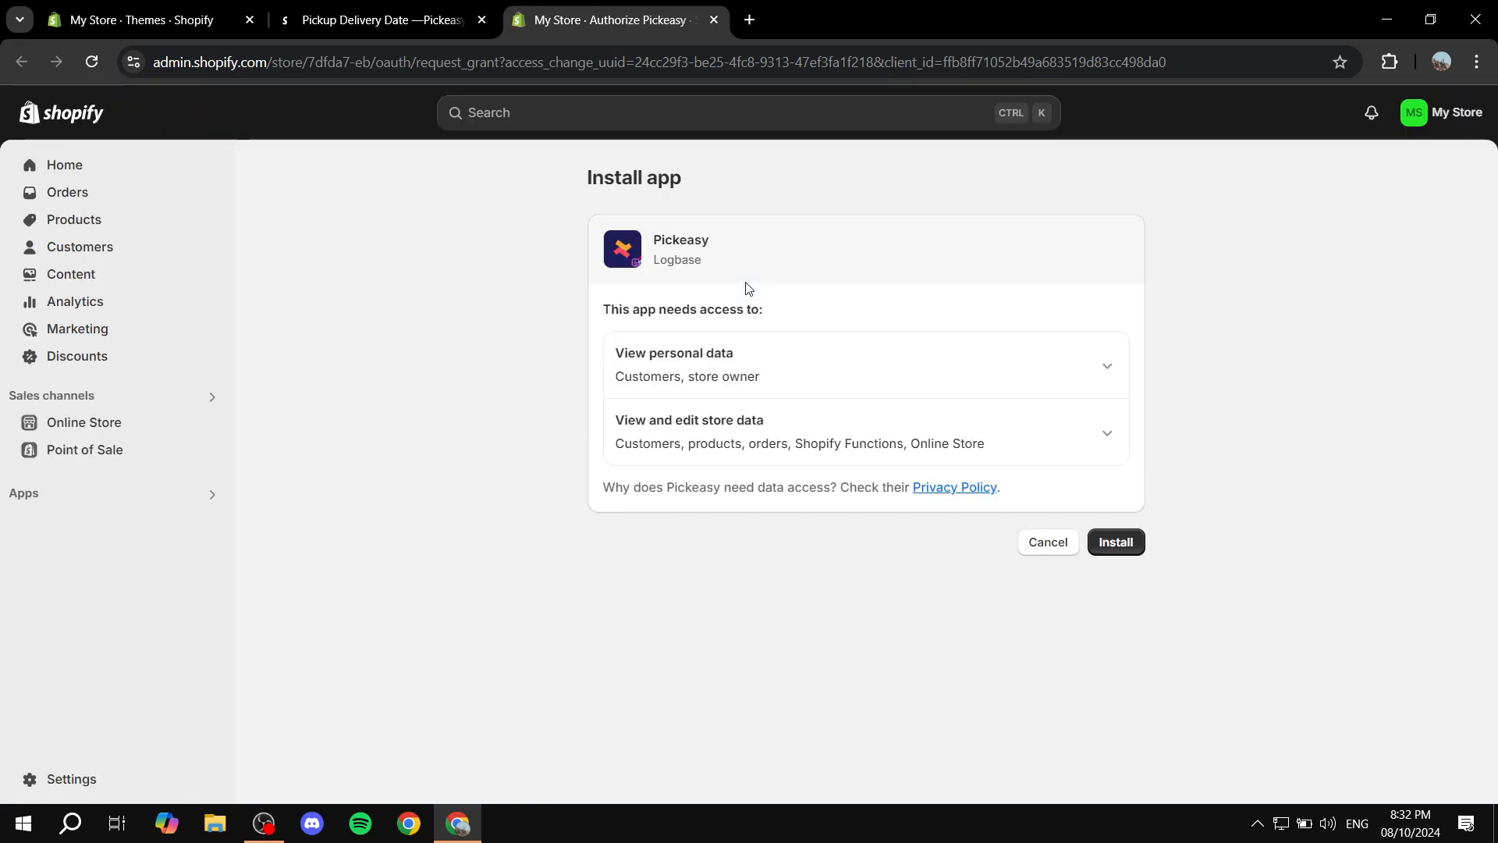
left_click(1104, 551)
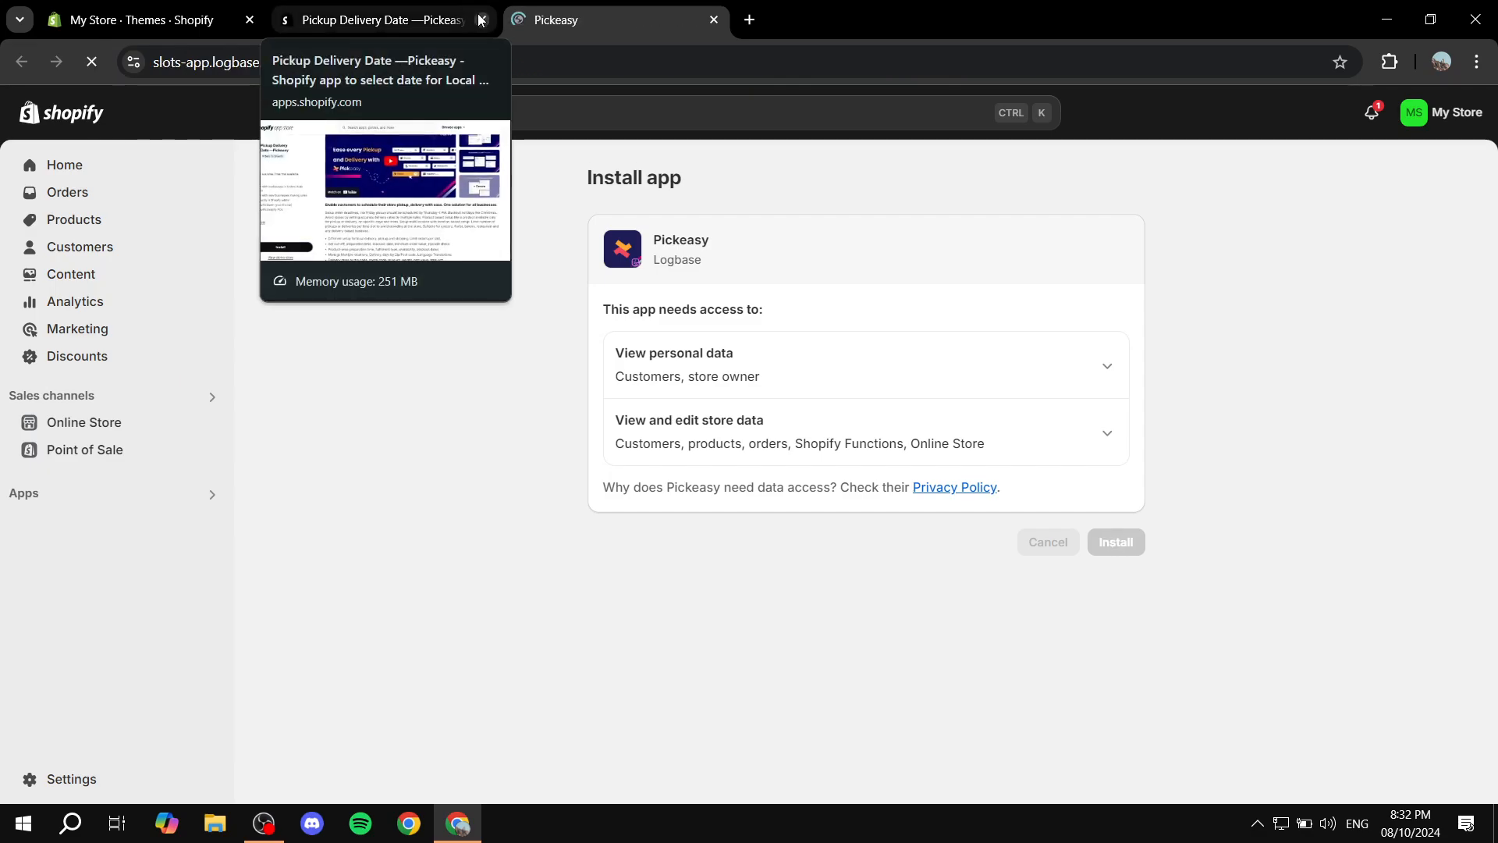
left_click(480, 20)
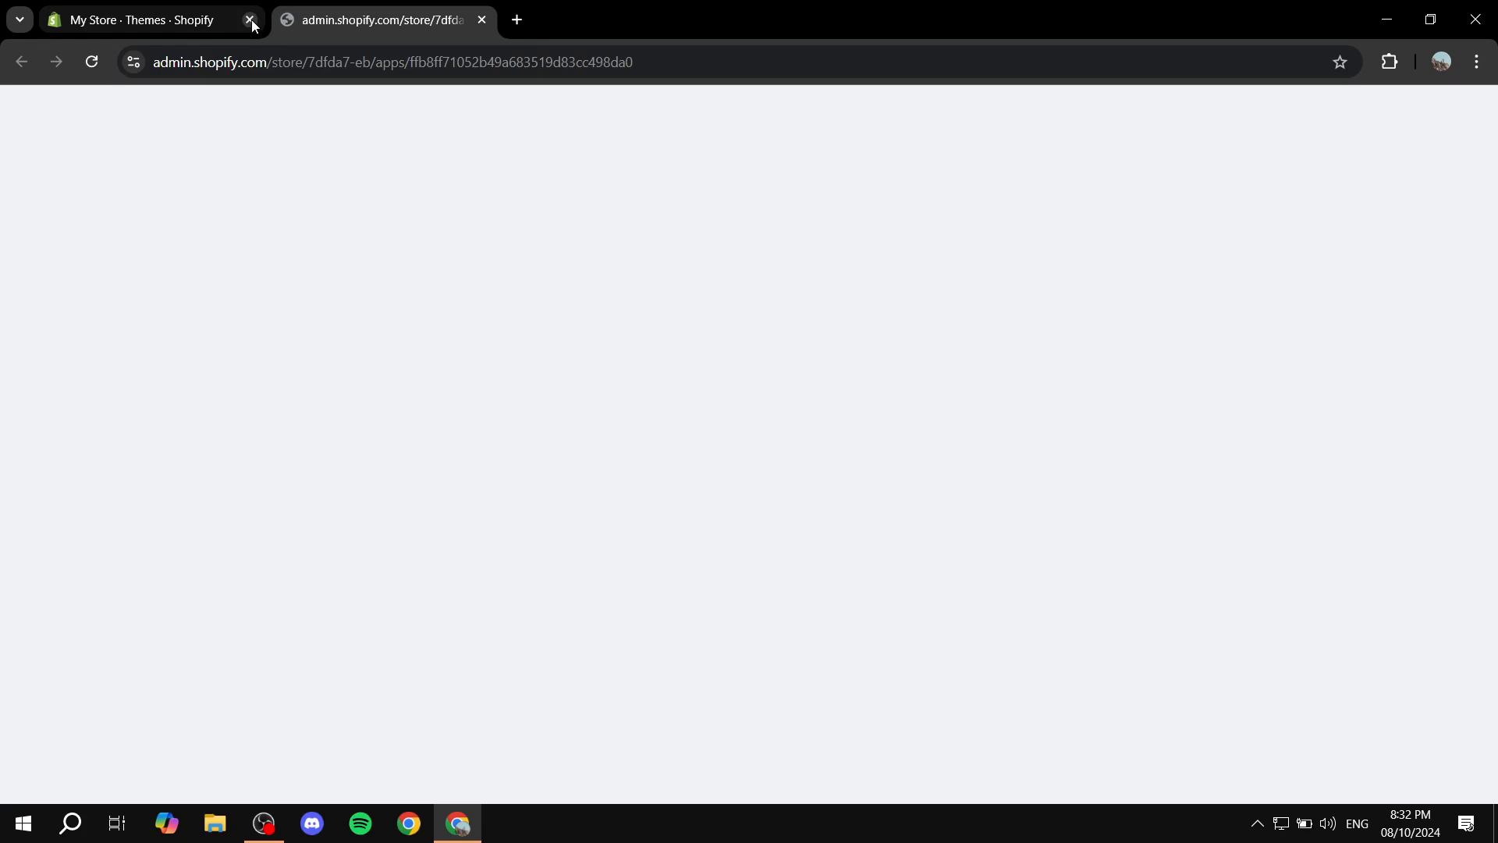
left_click(250, 19)
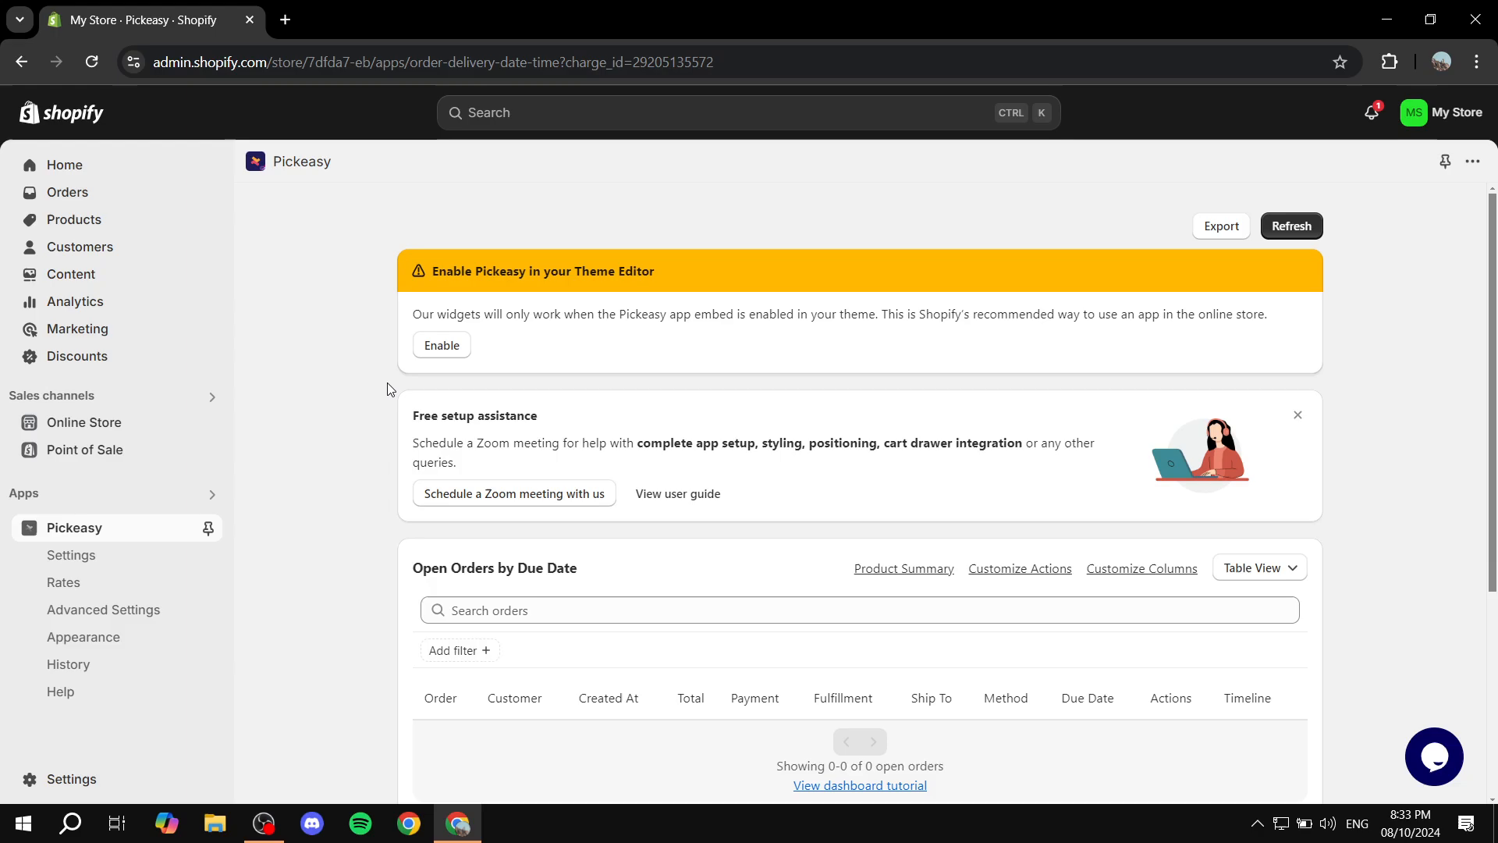
Go to the theme editor from Pickeasy's dashboard and turn on its Date and Time Picker app embed
left_click(442, 347)
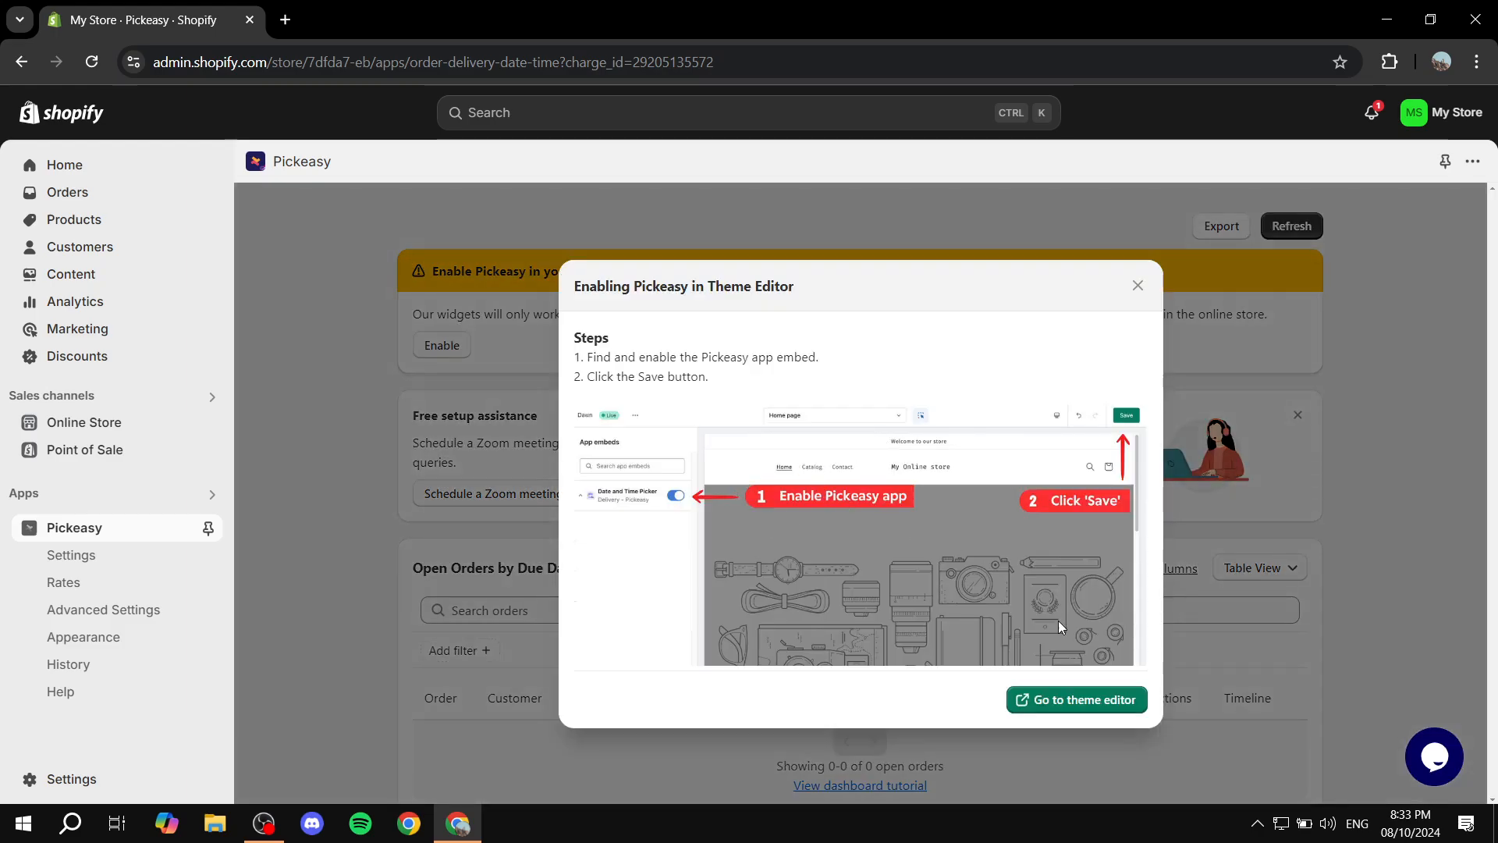
left_click(1112, 700)
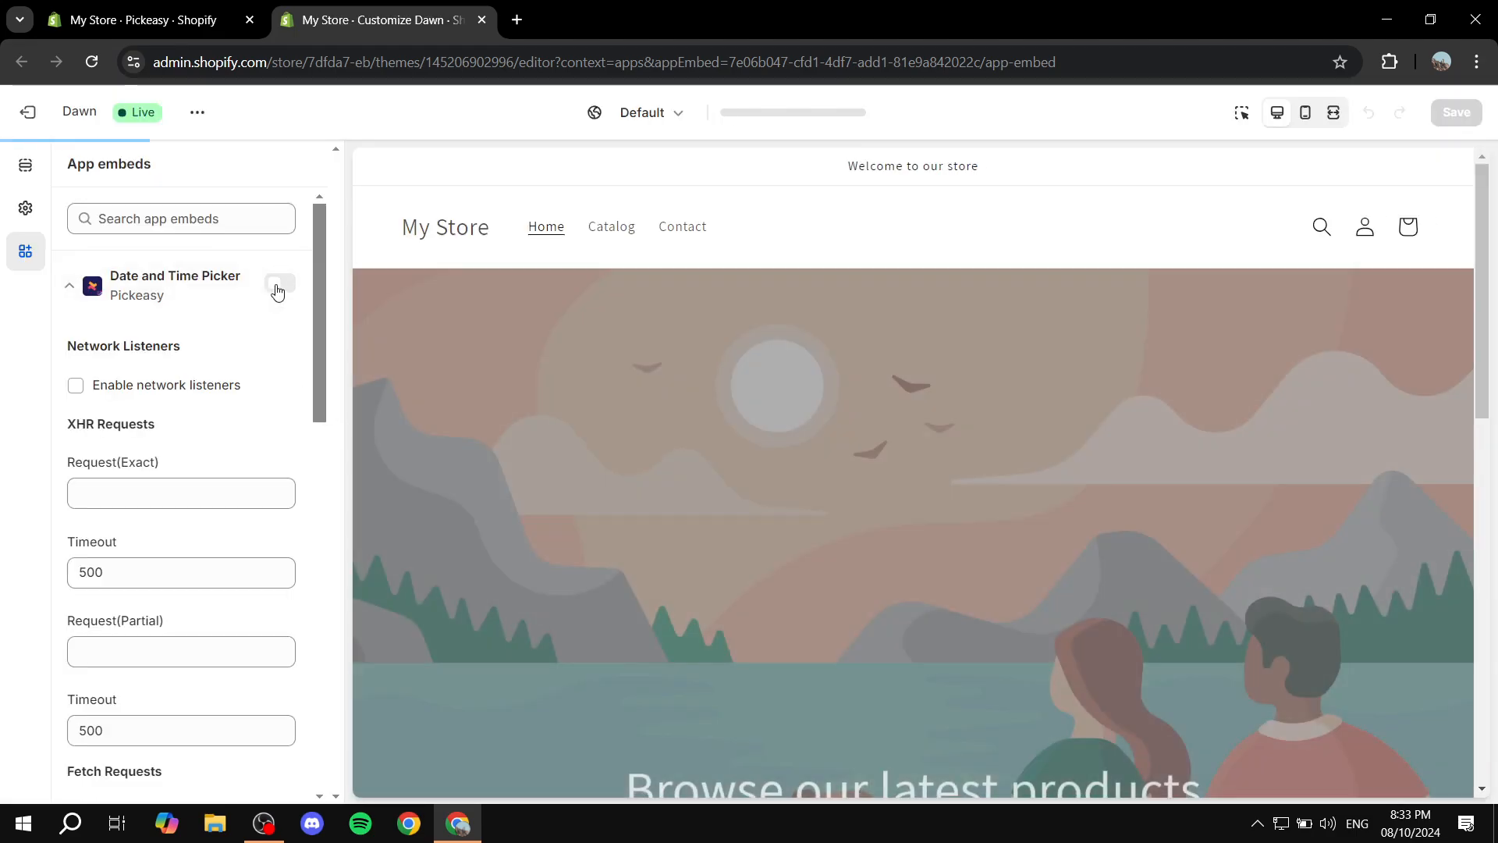
left_click(279, 283)
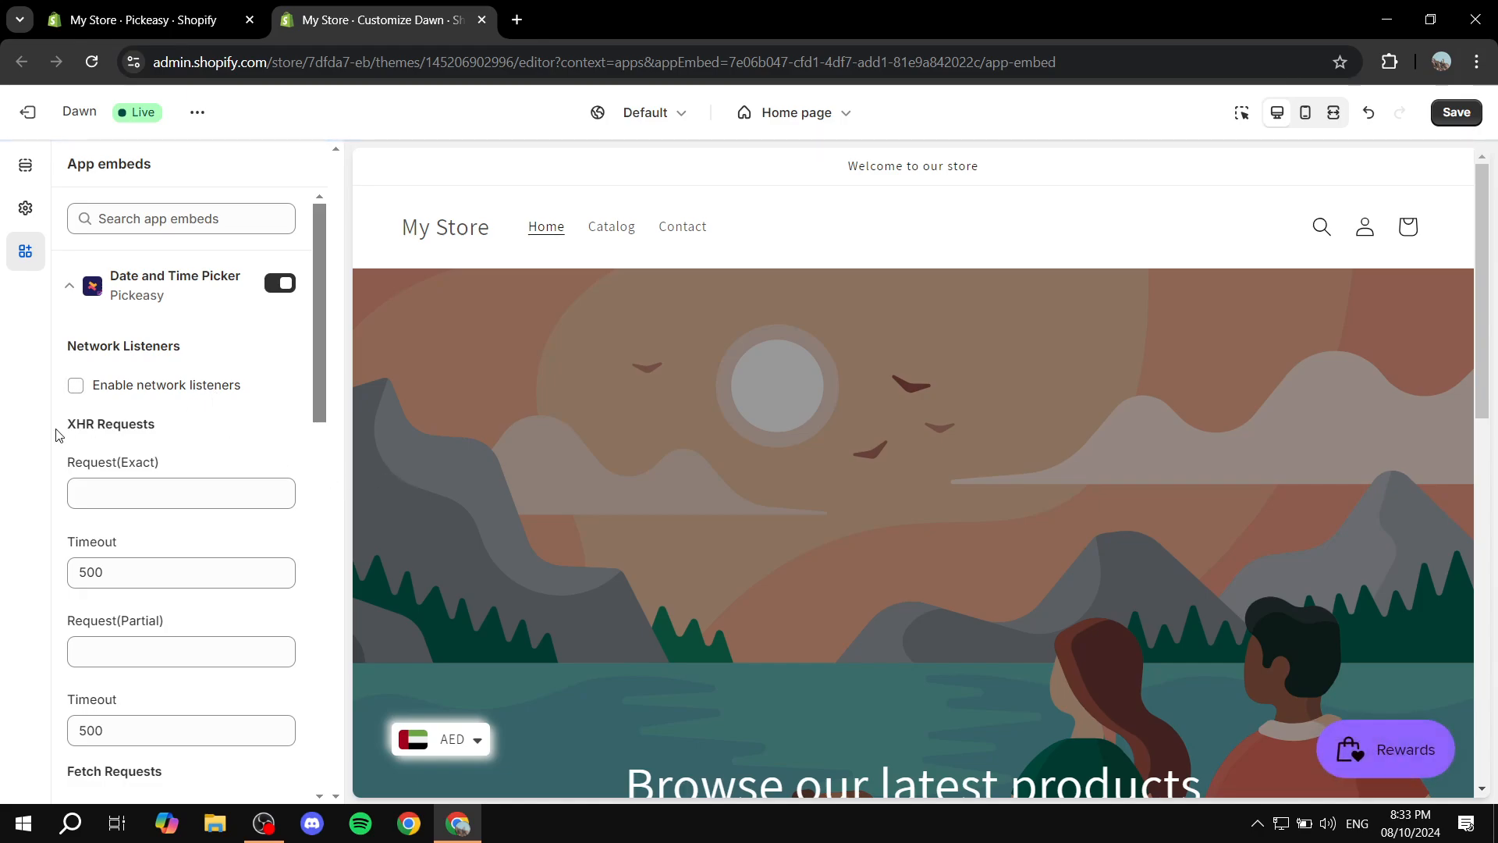
scroll(237, 383, "down", 10)
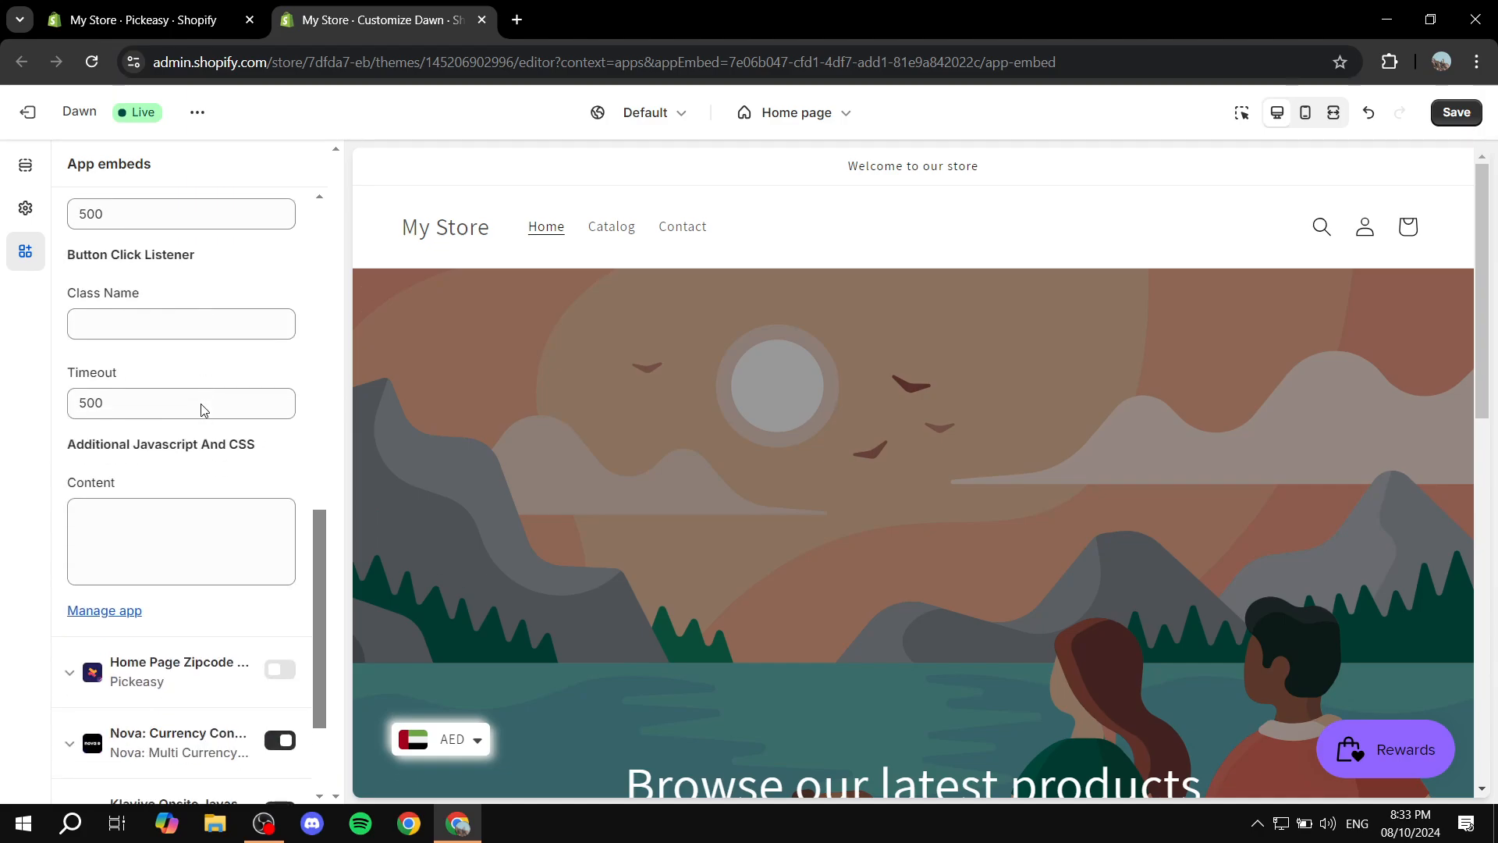
scroll(227, 358, "down", 3)
scroll(218, 357, "up", 15)
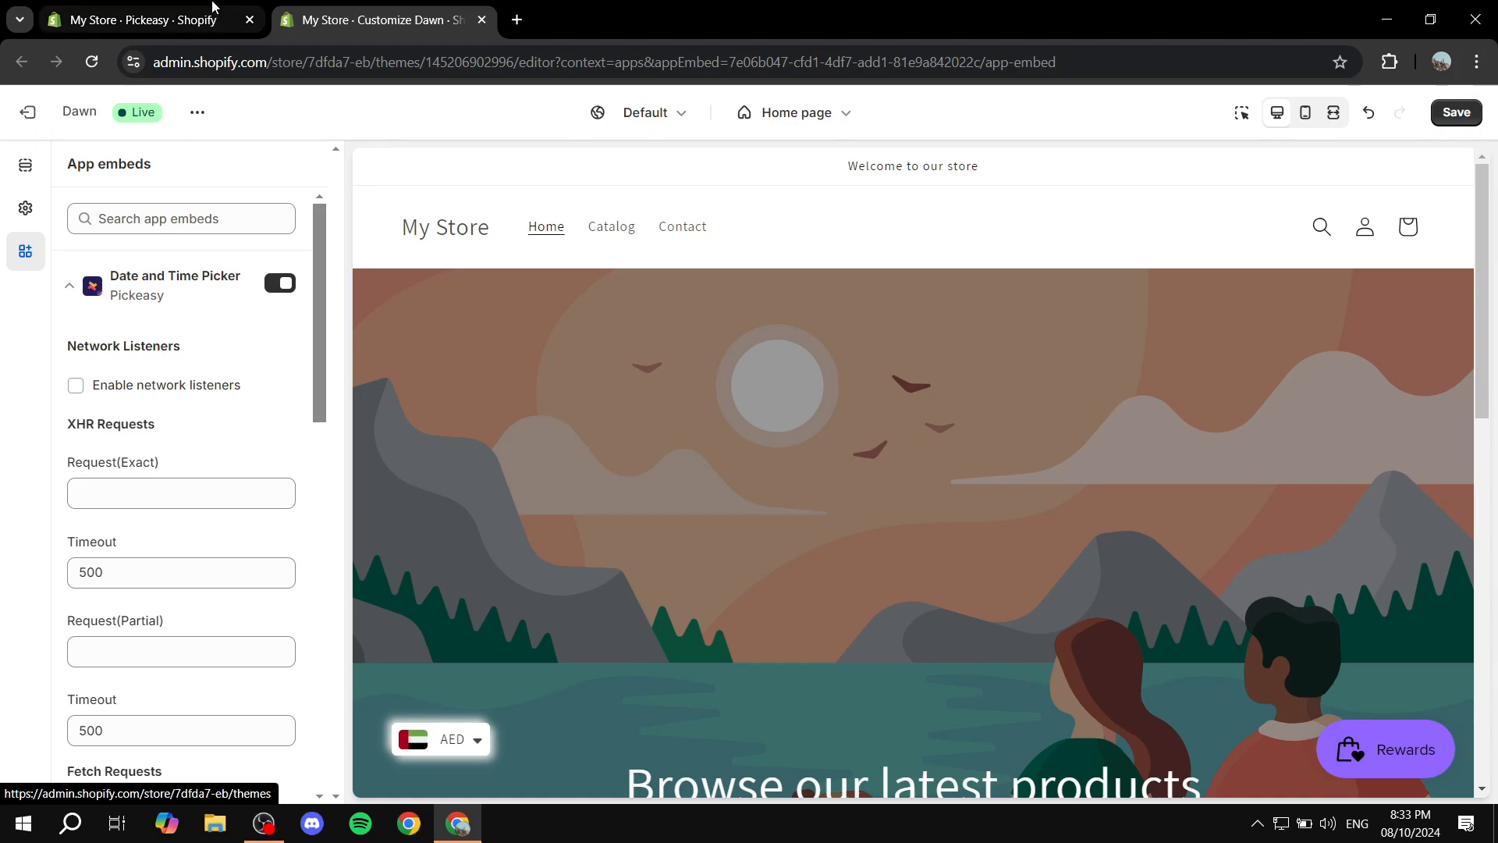
Close the theme editor and the instructions dialog, and restart the Pickeasy embed setup from the app's dashboard
left_click(140, 21)
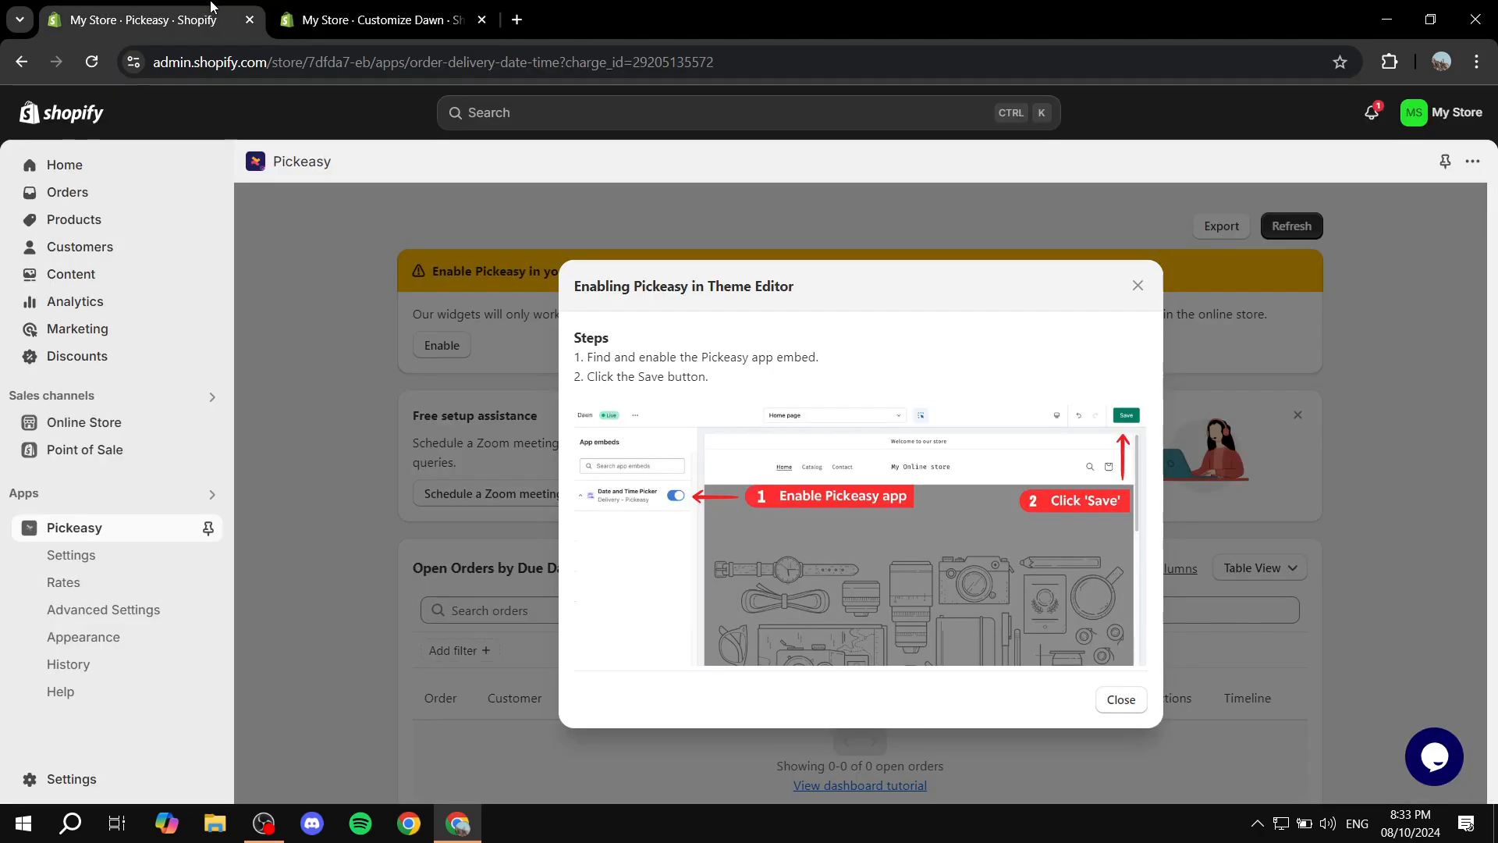
left_click(482, 23)
left_click(837, 188)
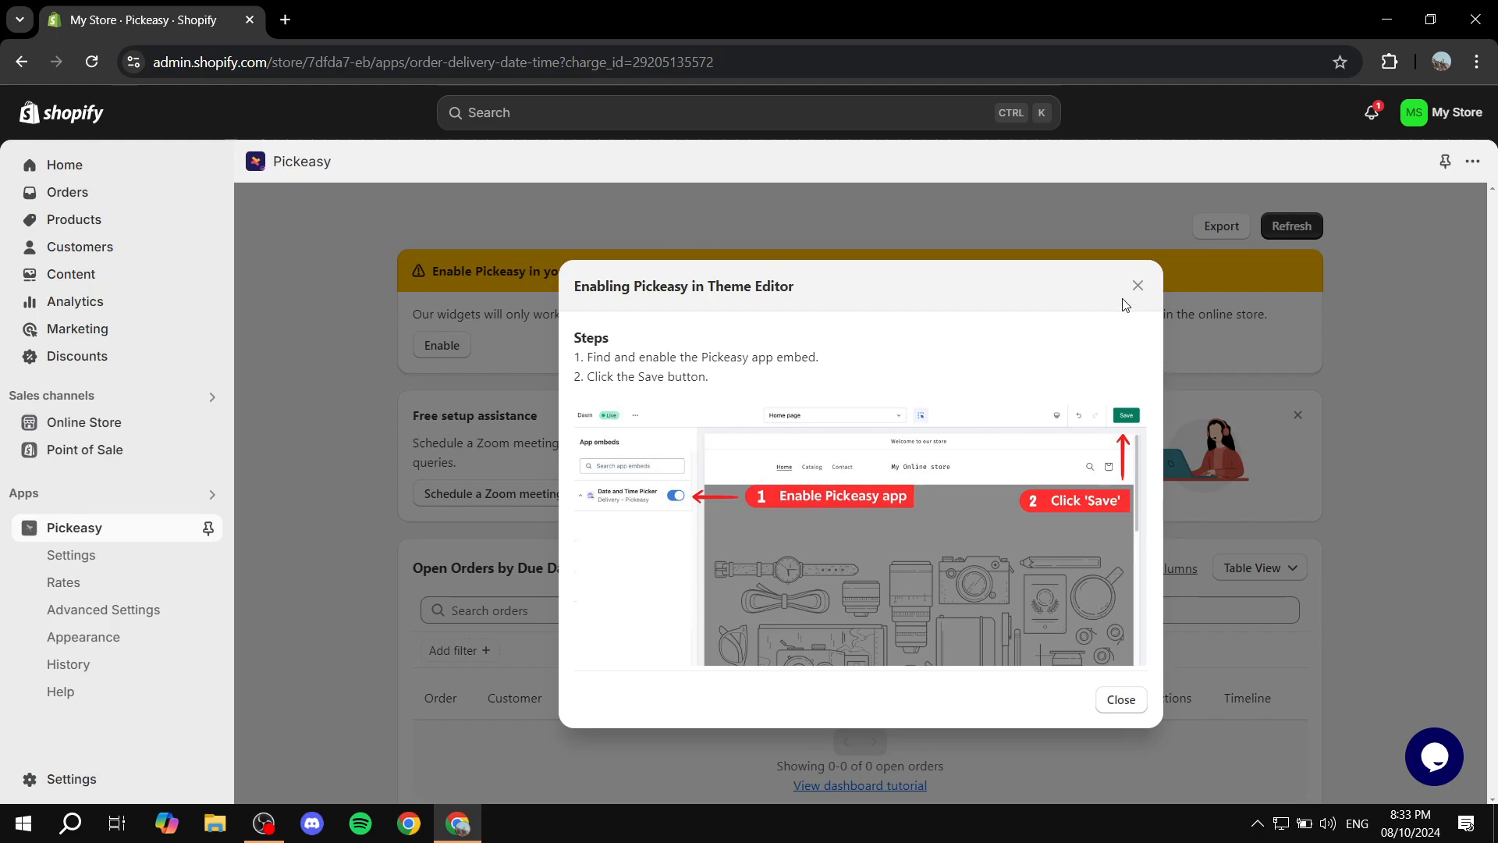
left_click(1136, 287)
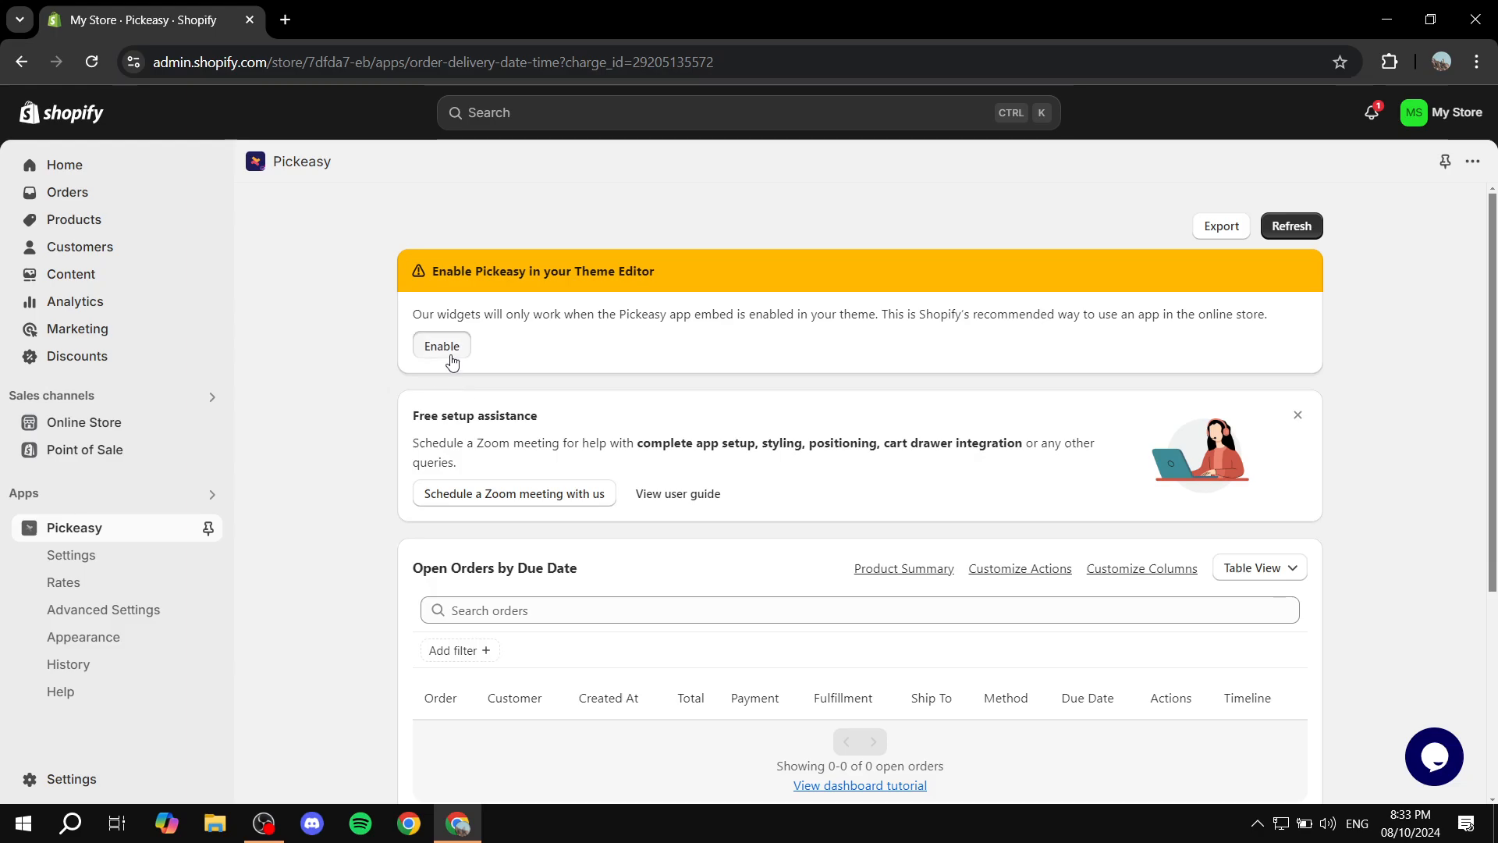
left_click(451, 353)
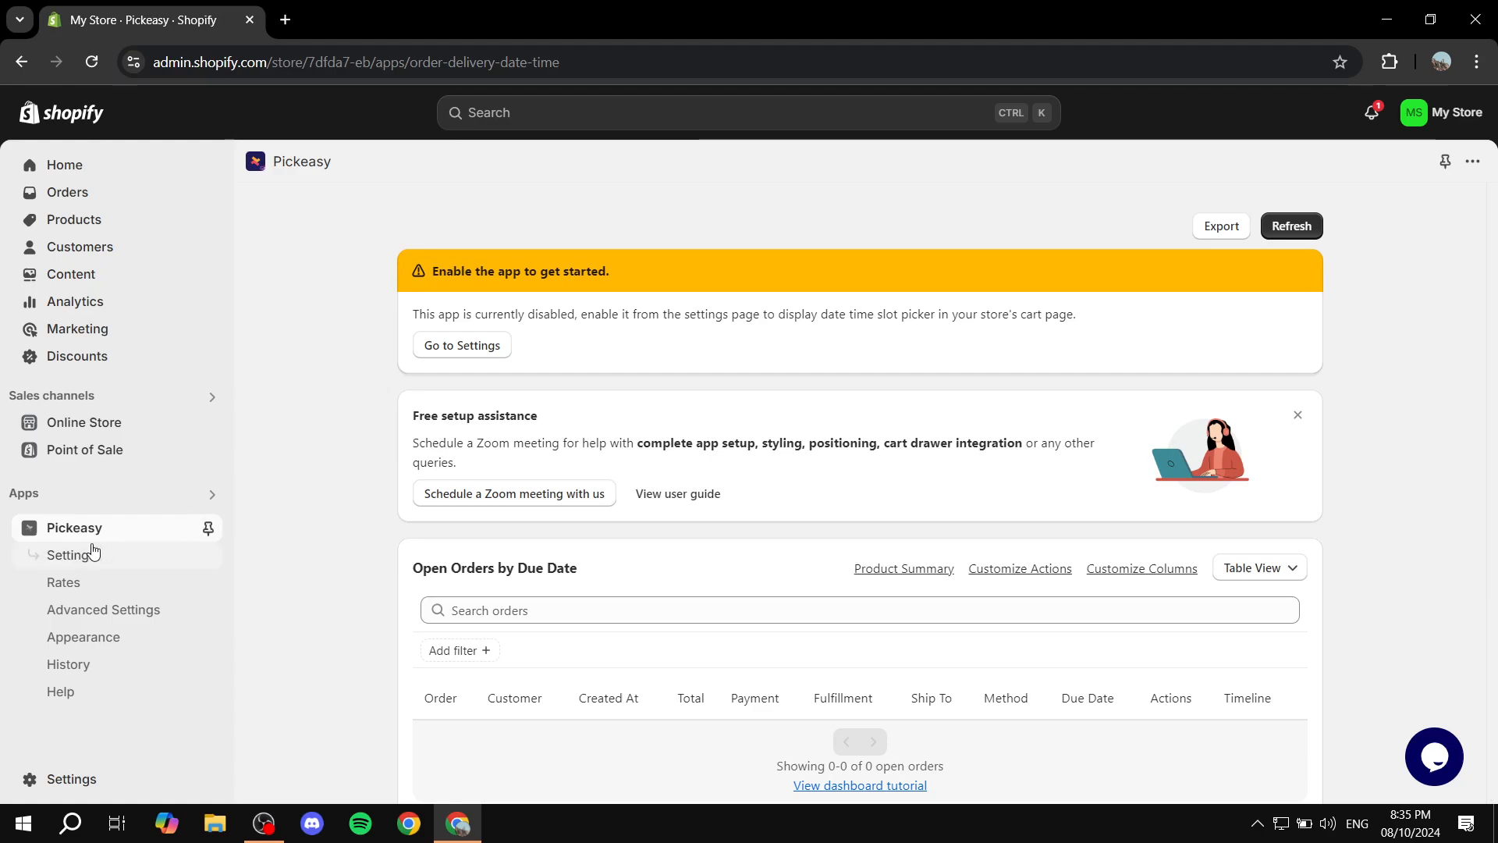
Switch the Pickeasy app's status to enabled on its settings page
left_click_drag(470, 313, 796, 330)
left_click(797, 337)
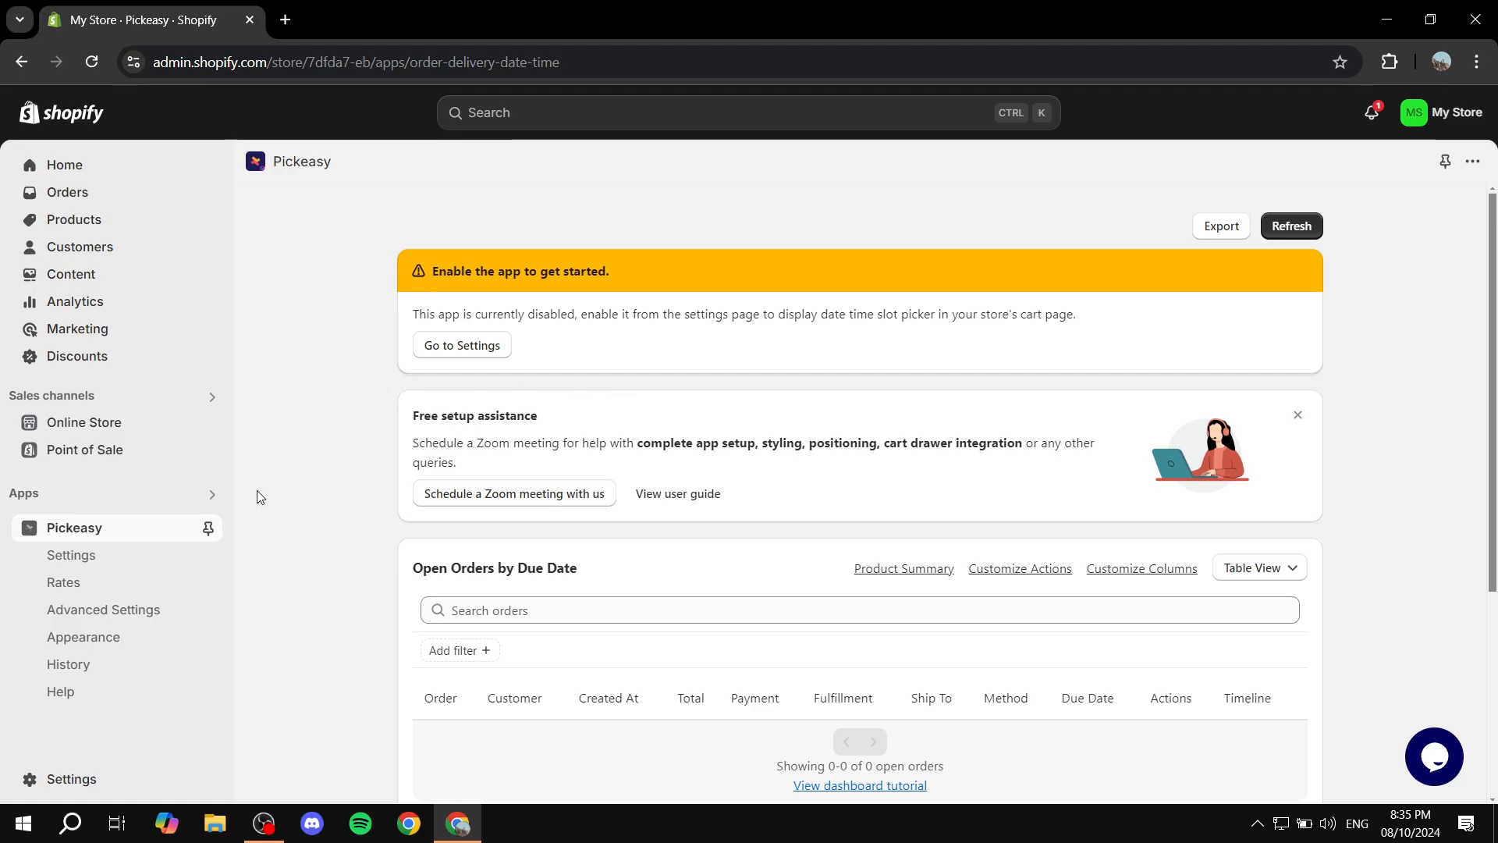
left_click(72, 555)
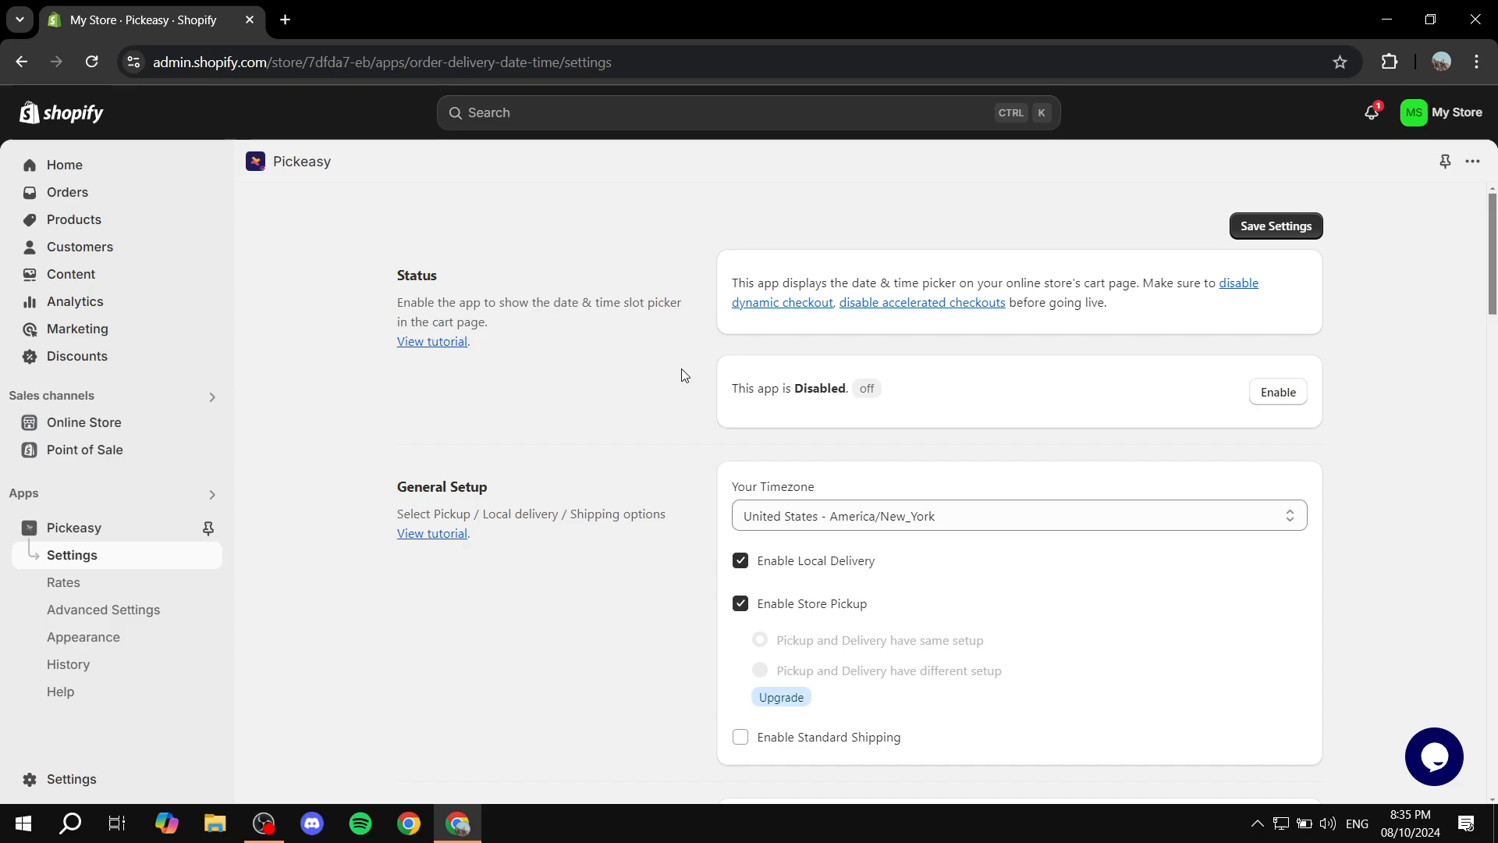
left_click_drag(727, 389, 924, 401)
left_click(928, 403)
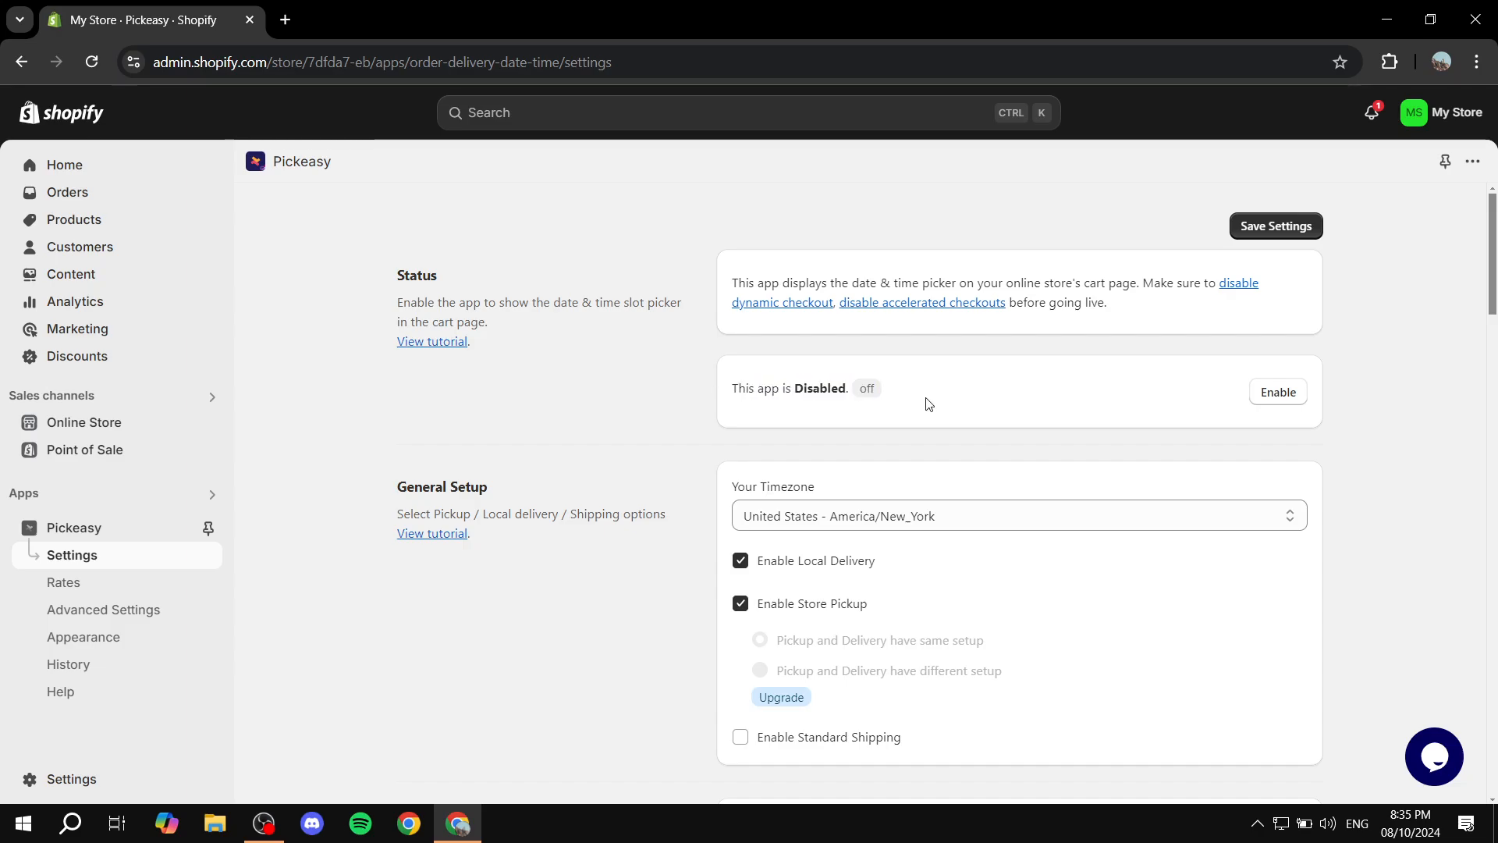
left_click(1277, 393)
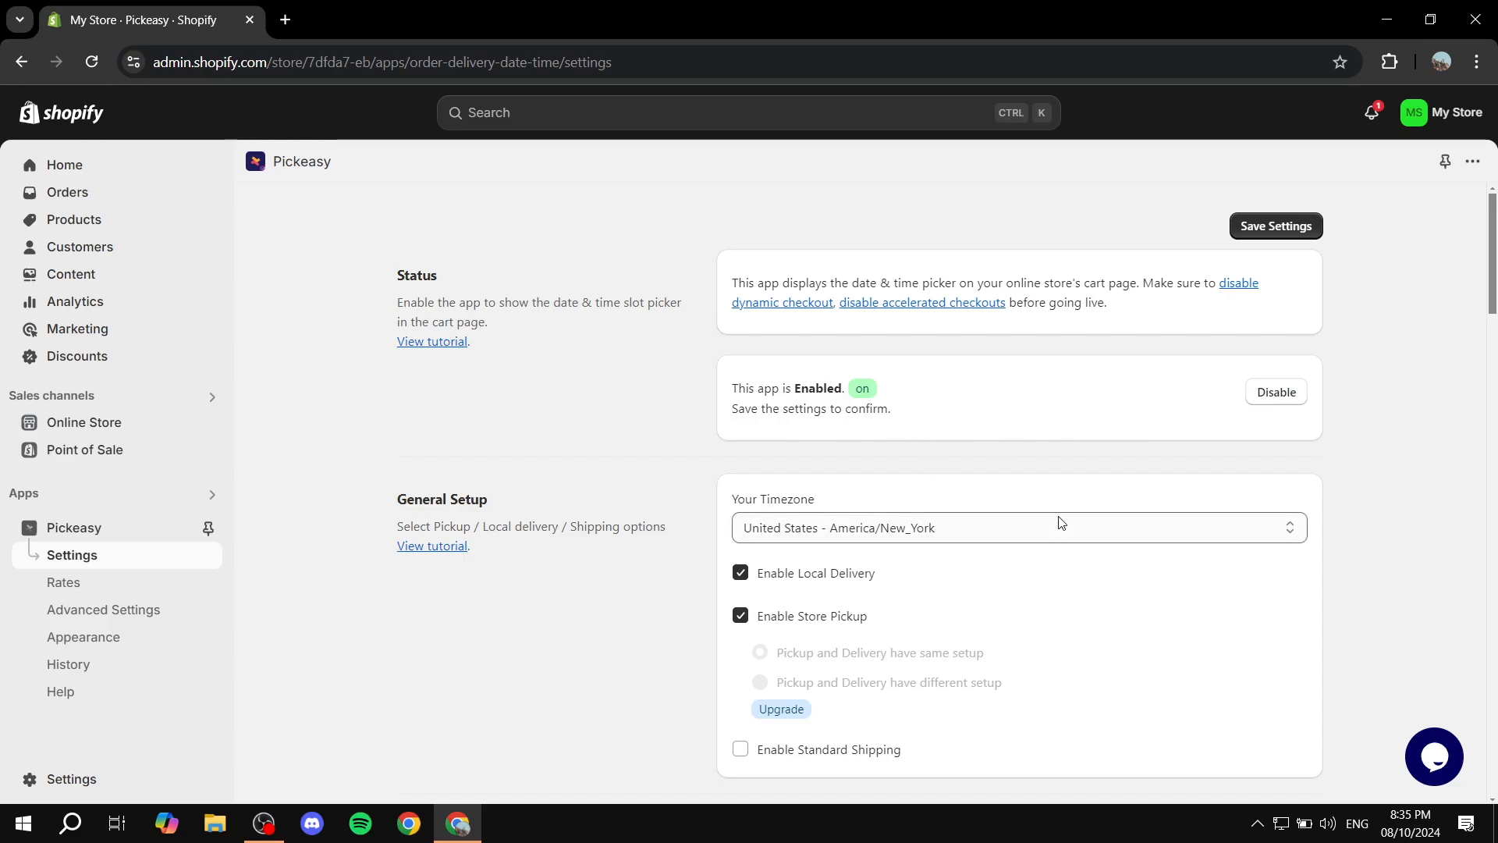
Set the timezone in Pickeasy's General Setup to United Arab Emirates
scroll(890, 539, "down", 9)
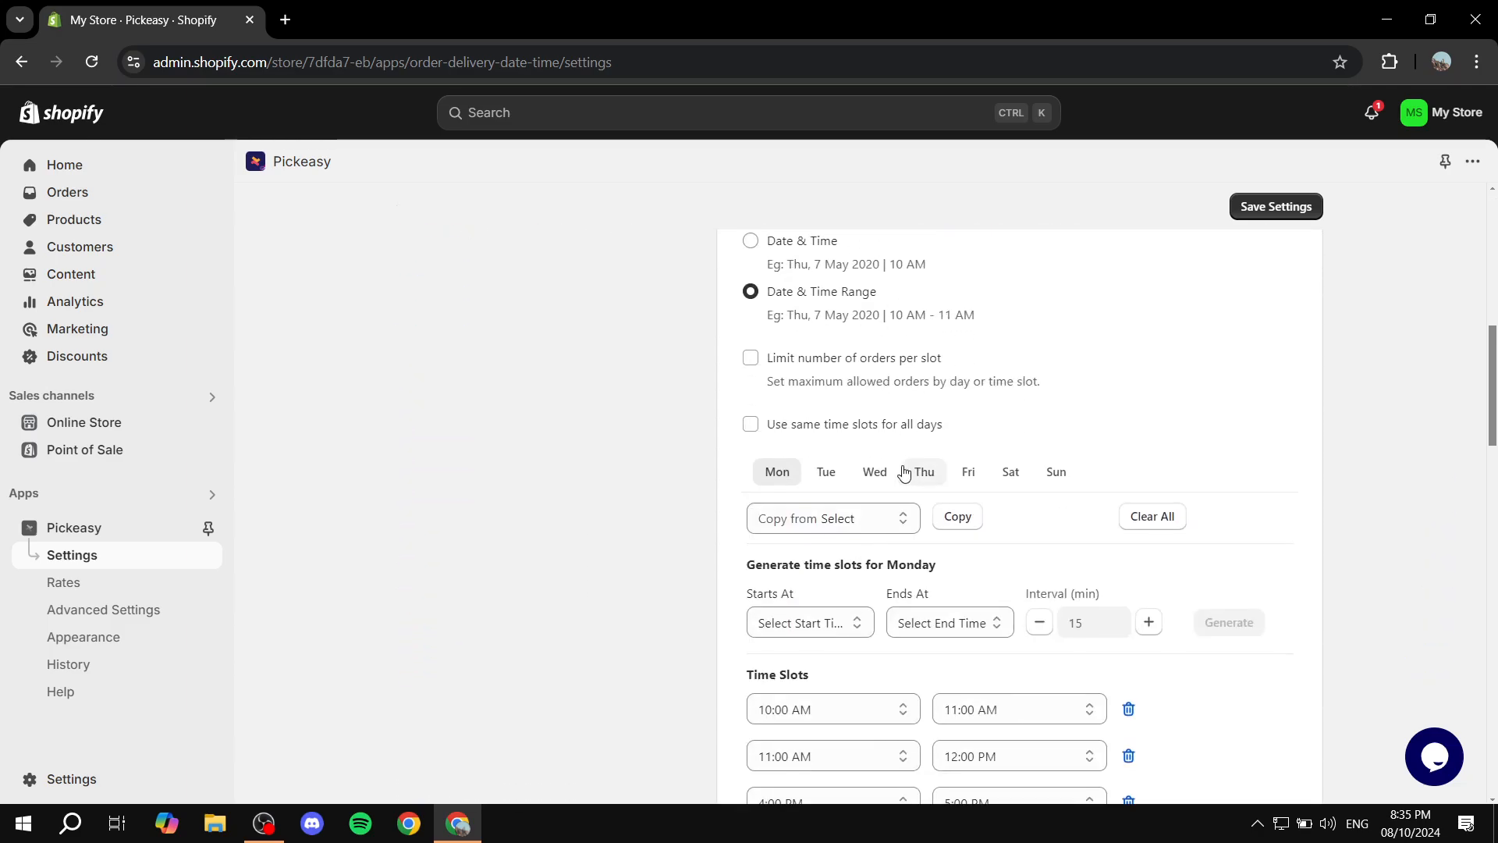
scroll(903, 472, "up", 9)
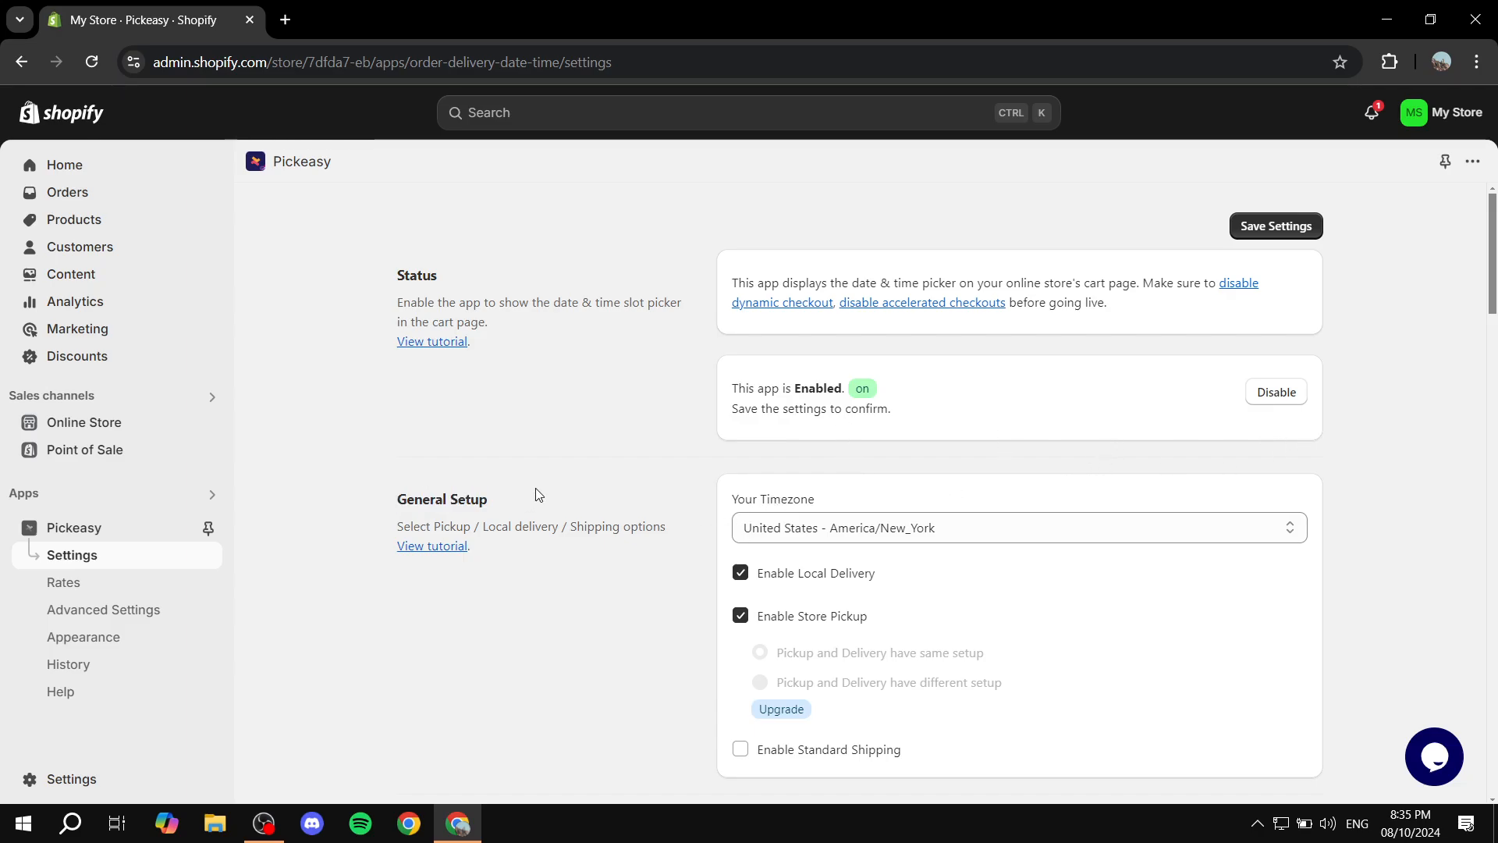
scroll(610, 461, "down", 1)
left_click(855, 429)
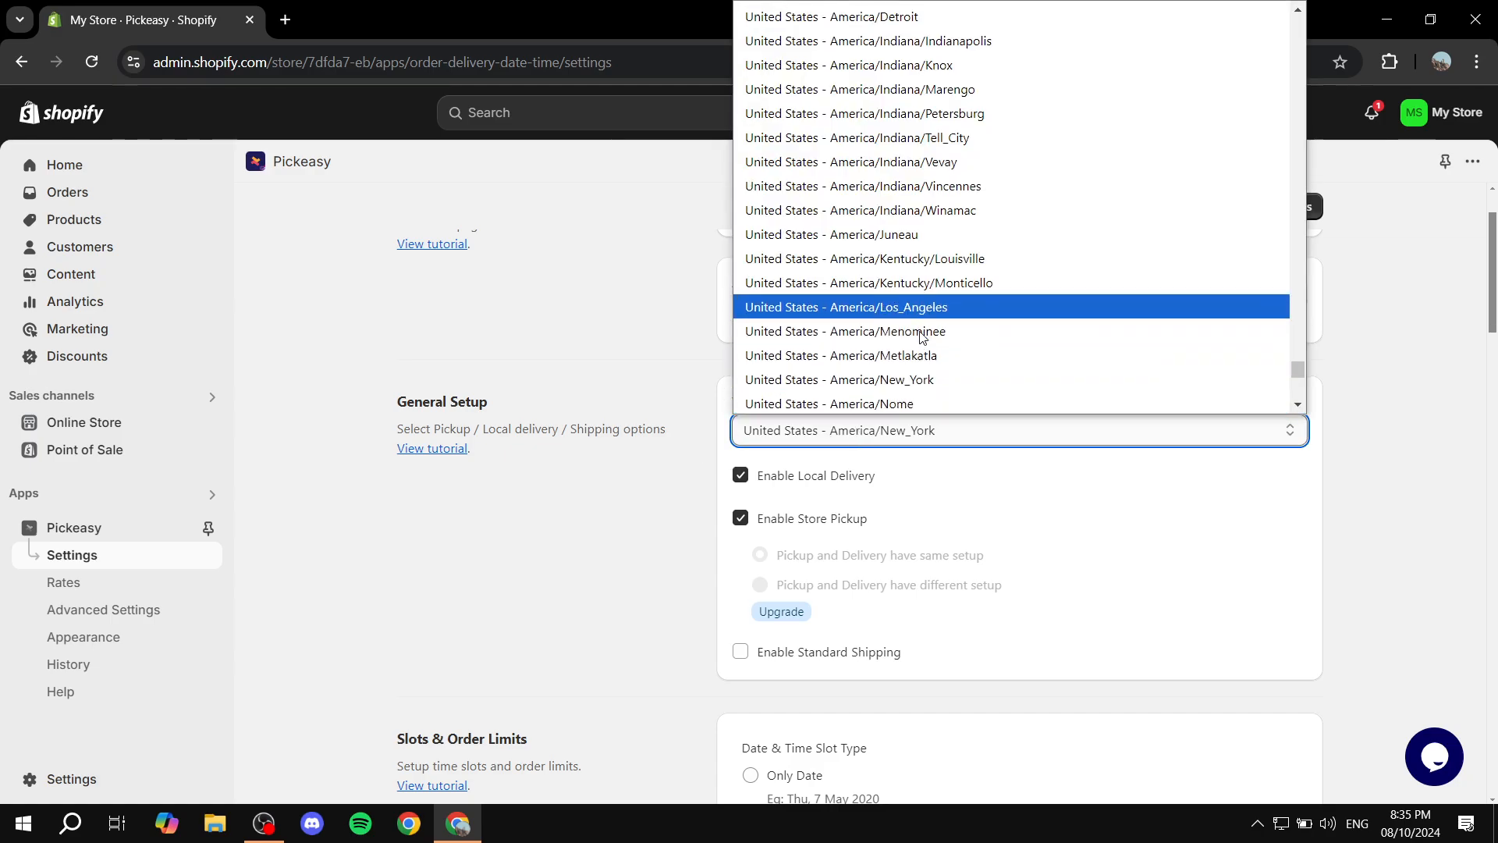
scroll(919, 338, "down", 7)
scroll(919, 339, "up", 5)
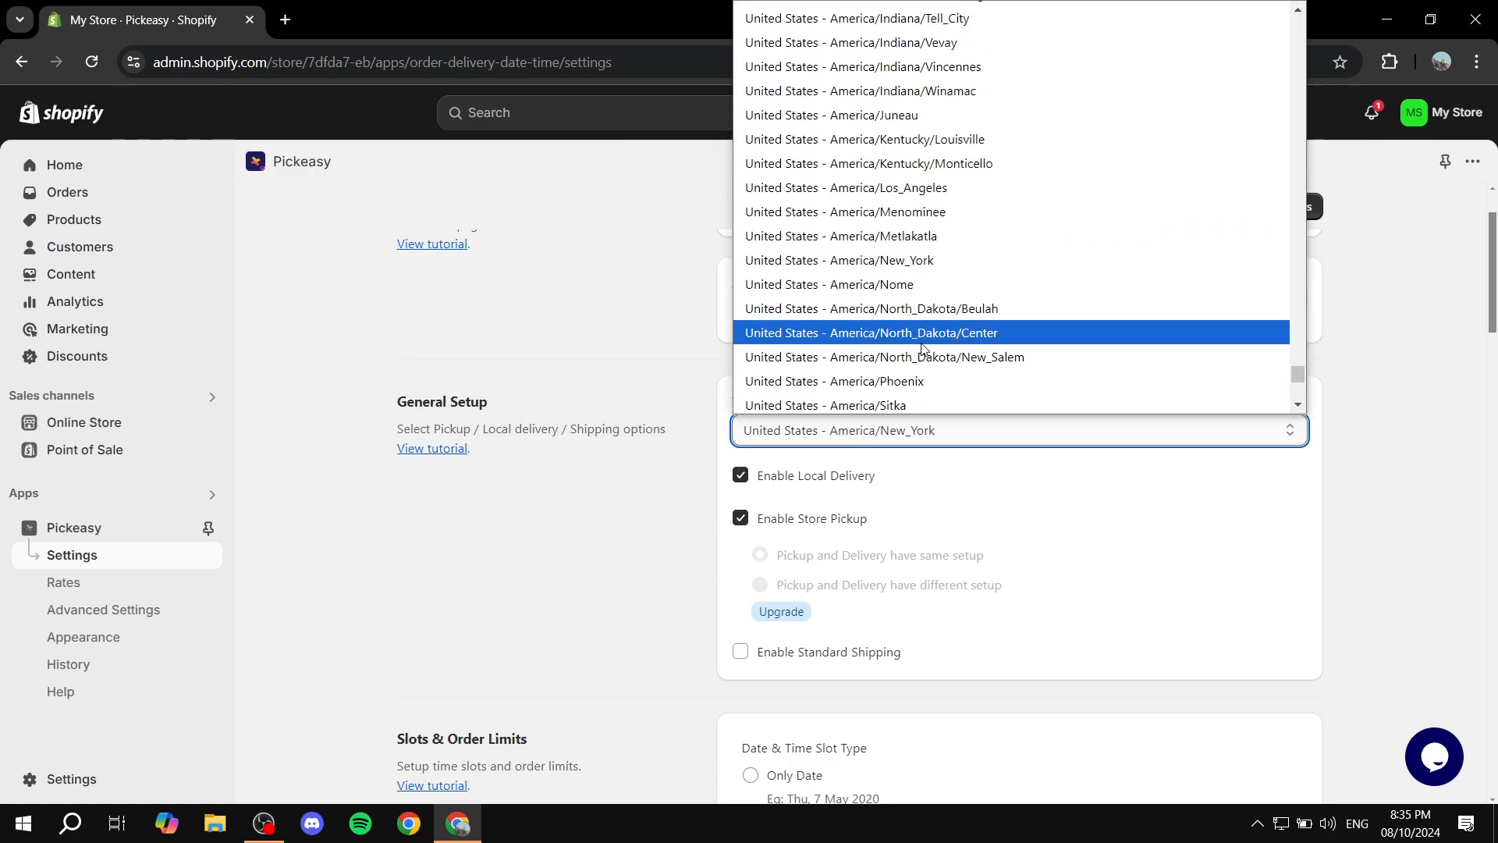
scroll(917, 335, "down", 2)
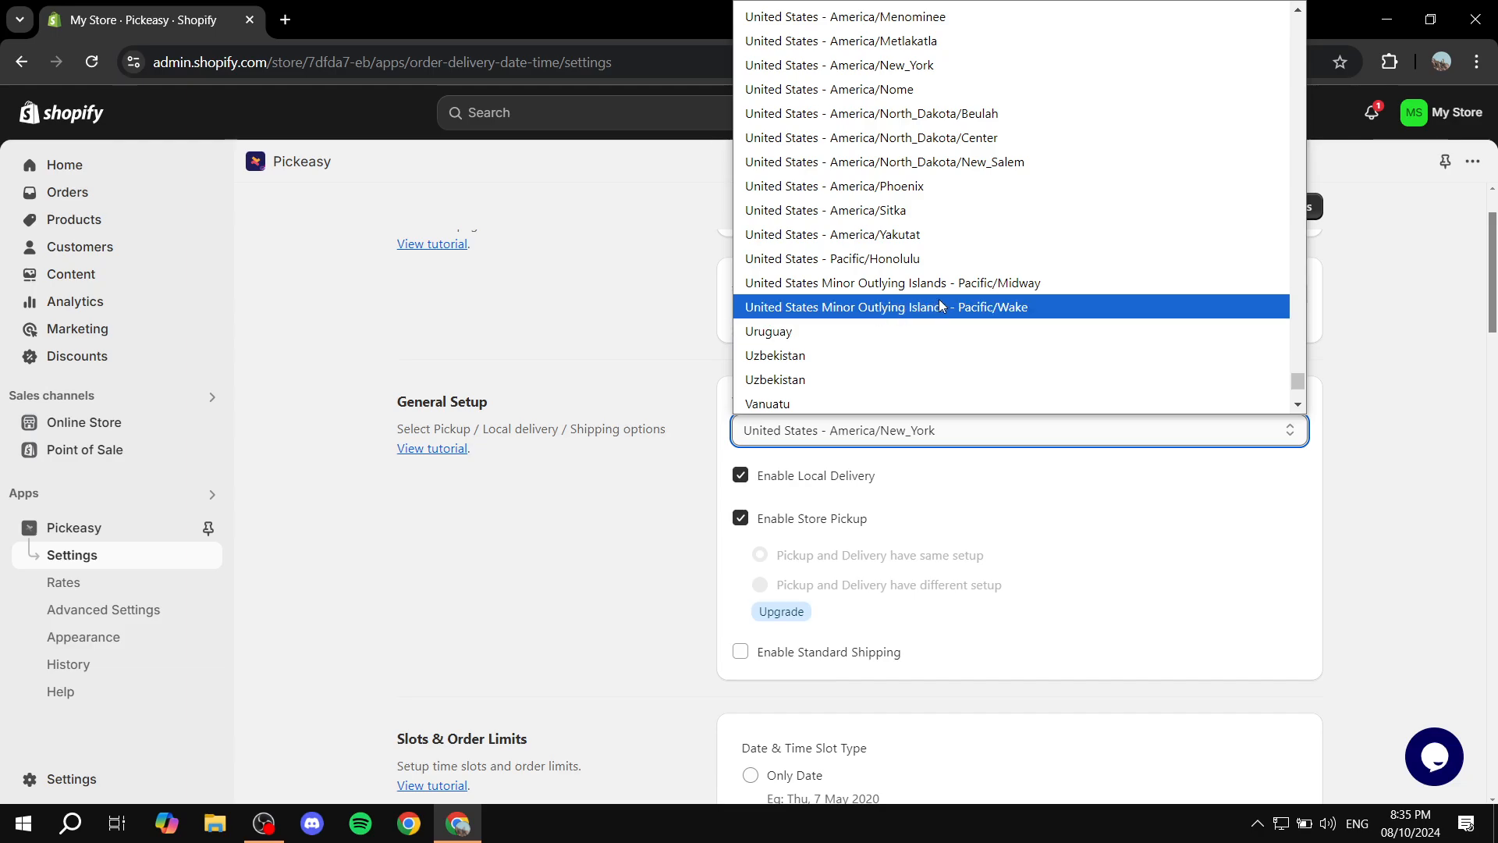
scroll(936, 301, "up", 10)
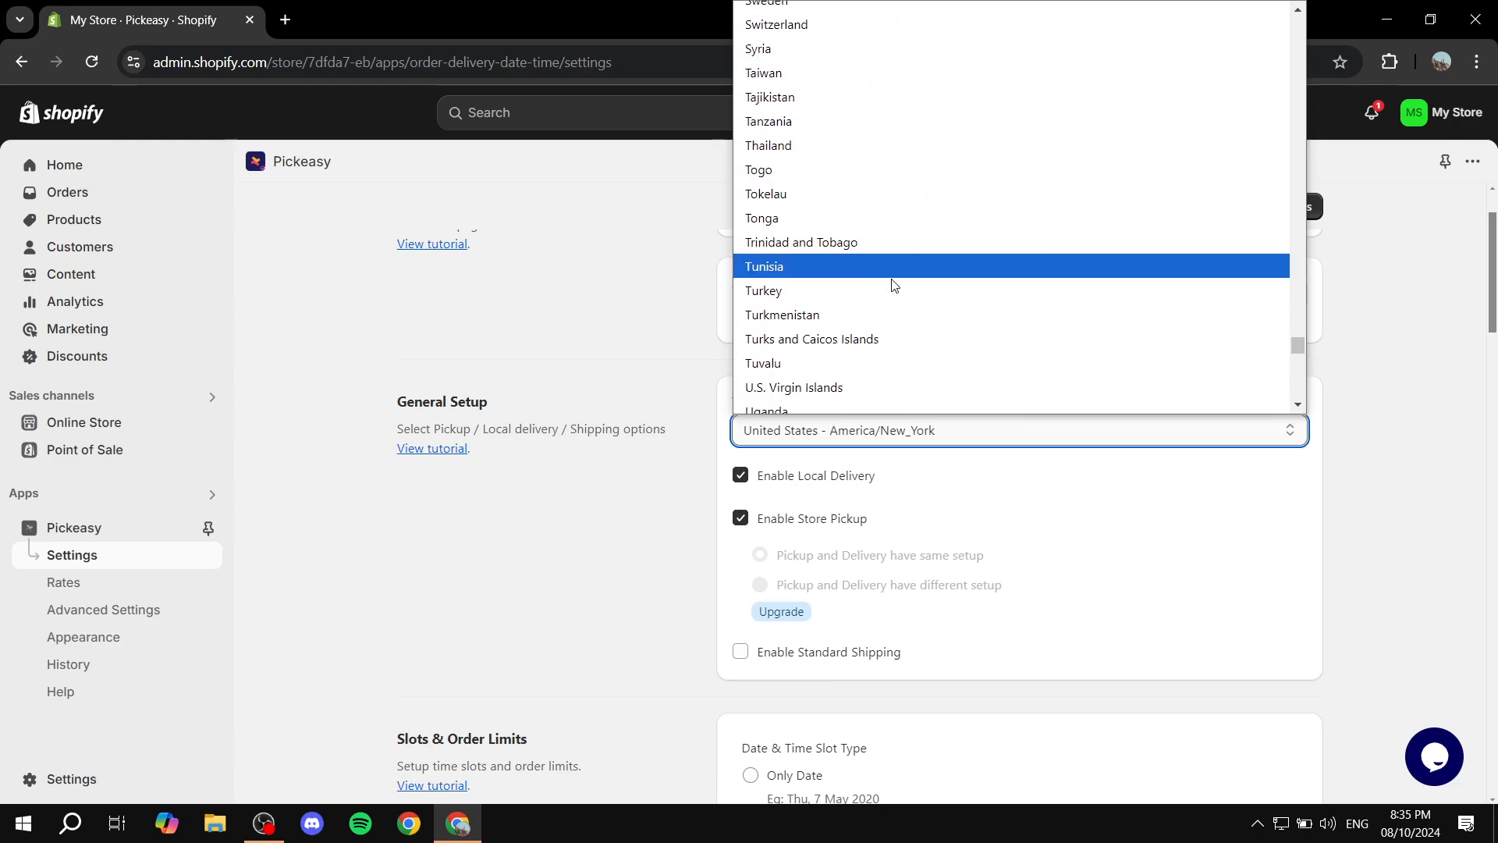
scroll(895, 286, "down", 2)
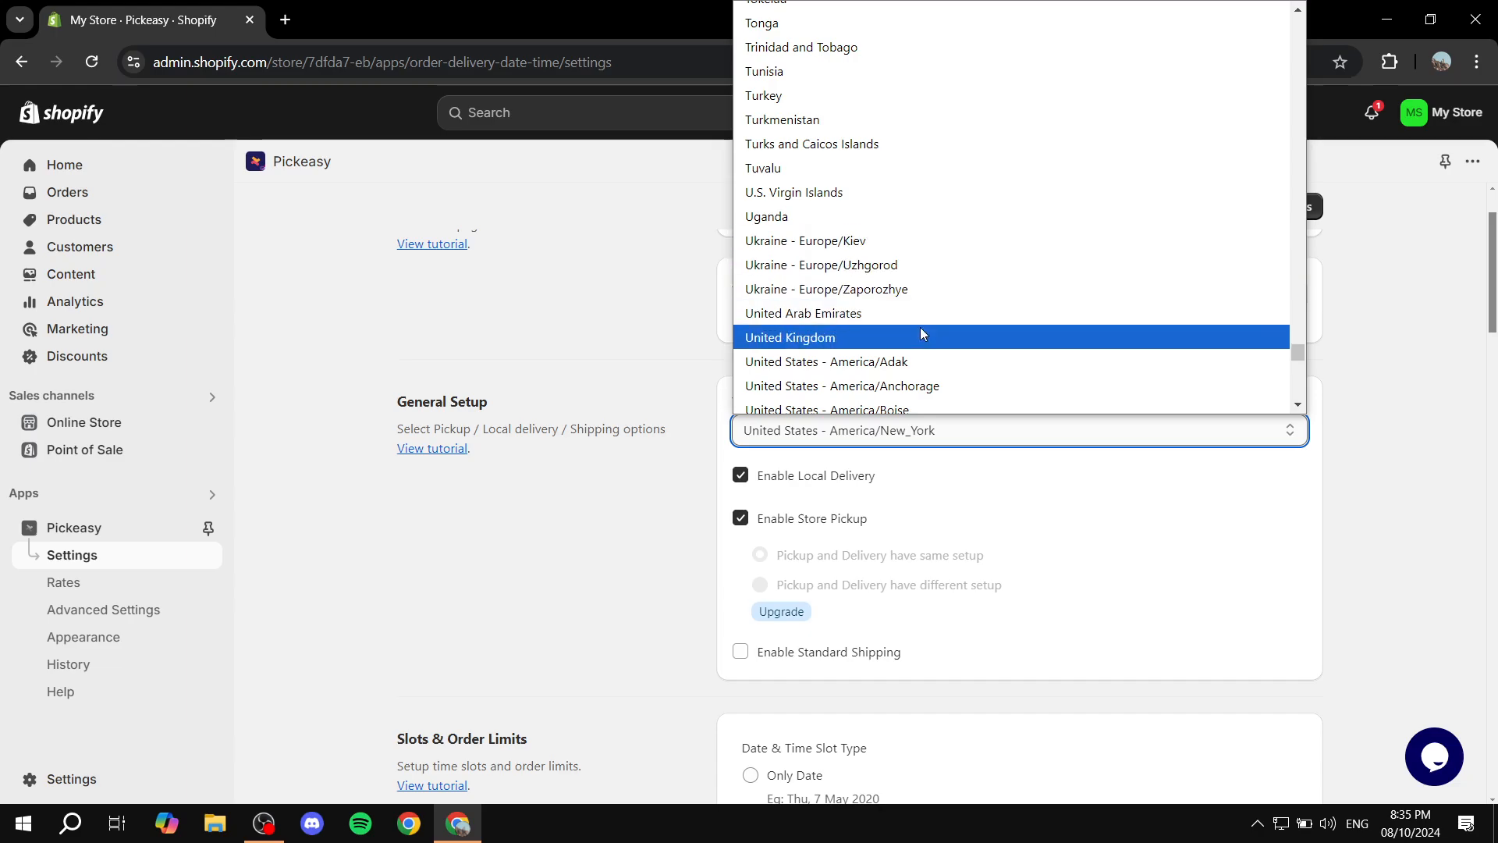
scroll(929, 148, "down", 2)
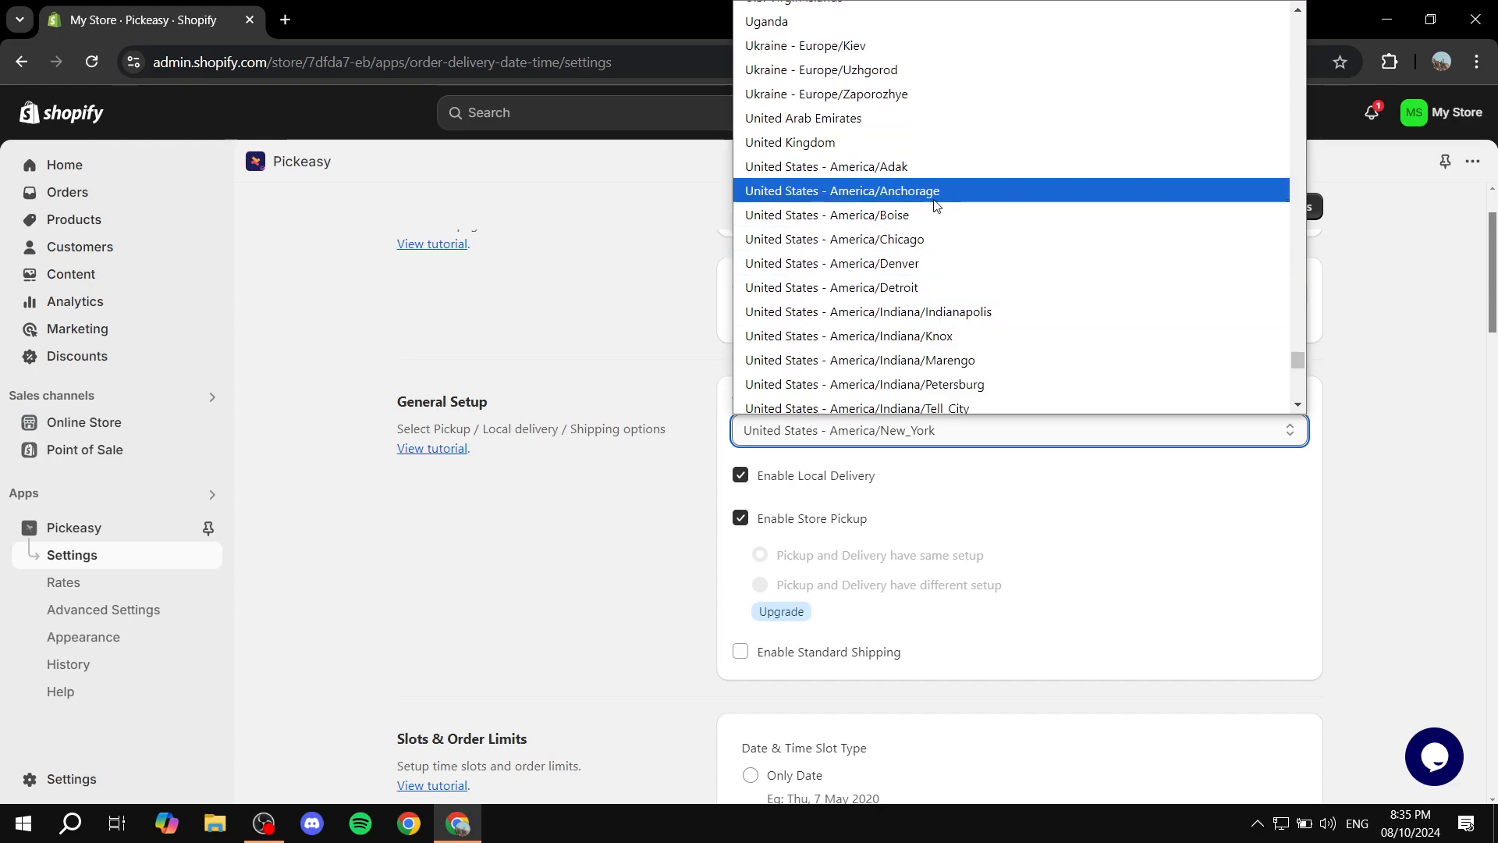
scroll(929, 140, "down", 2)
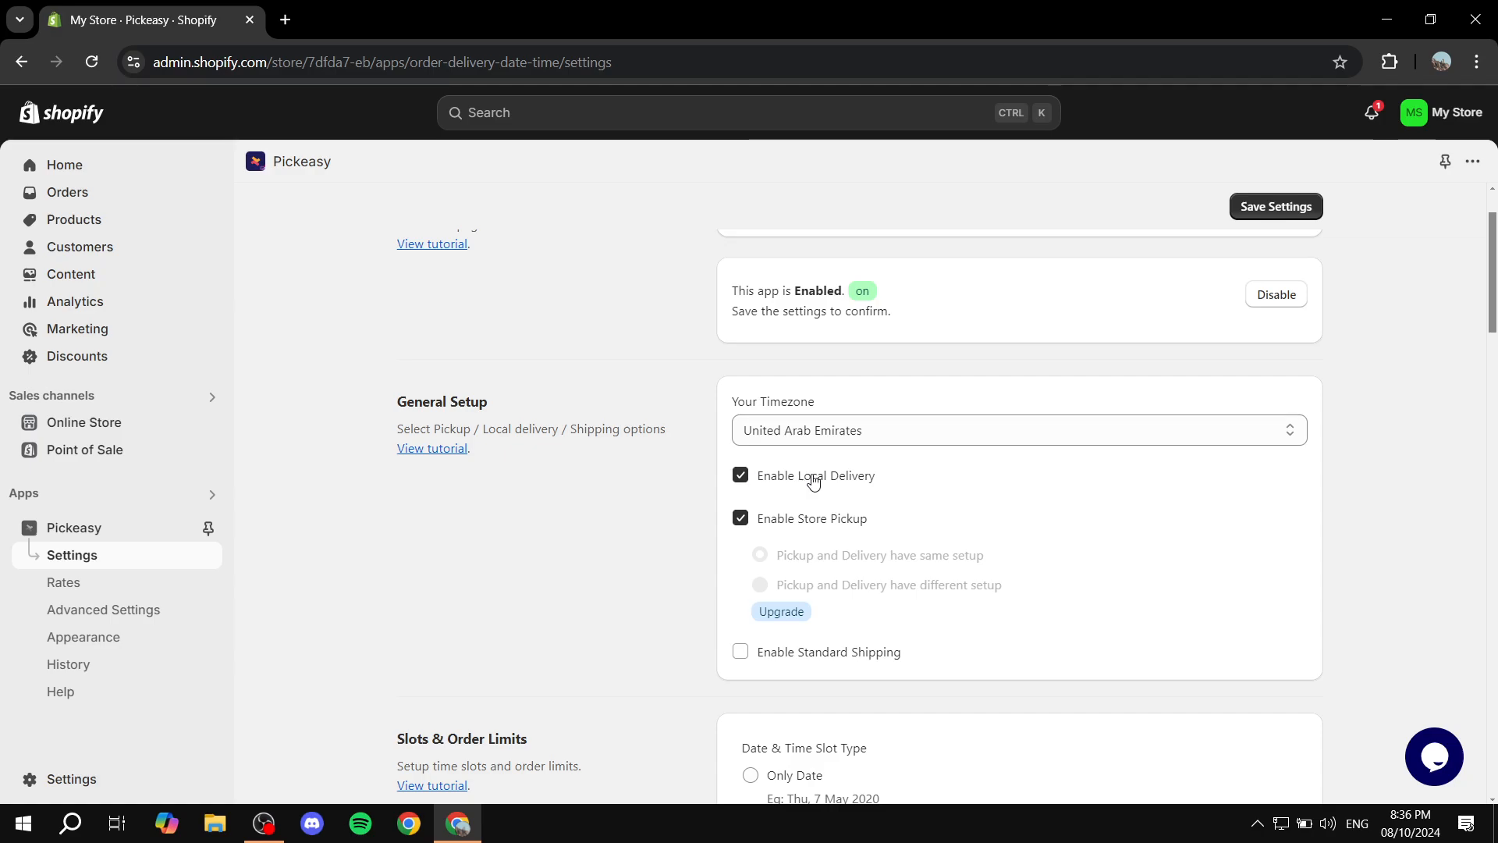
Turn the Enable Store Pickup option off and back on in General Setup
left_click(760, 528)
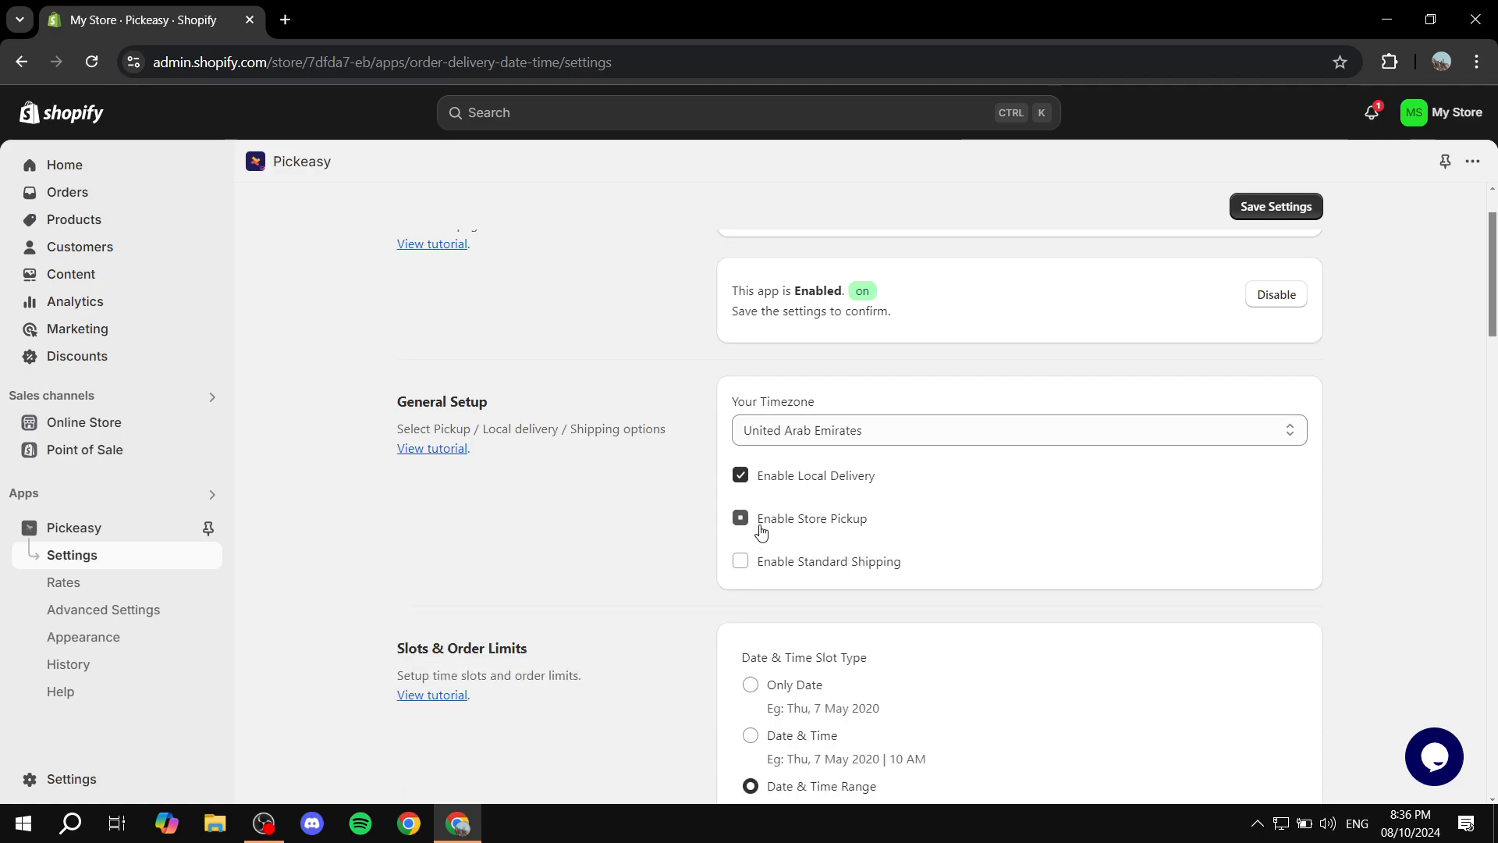
left_click(742, 521)
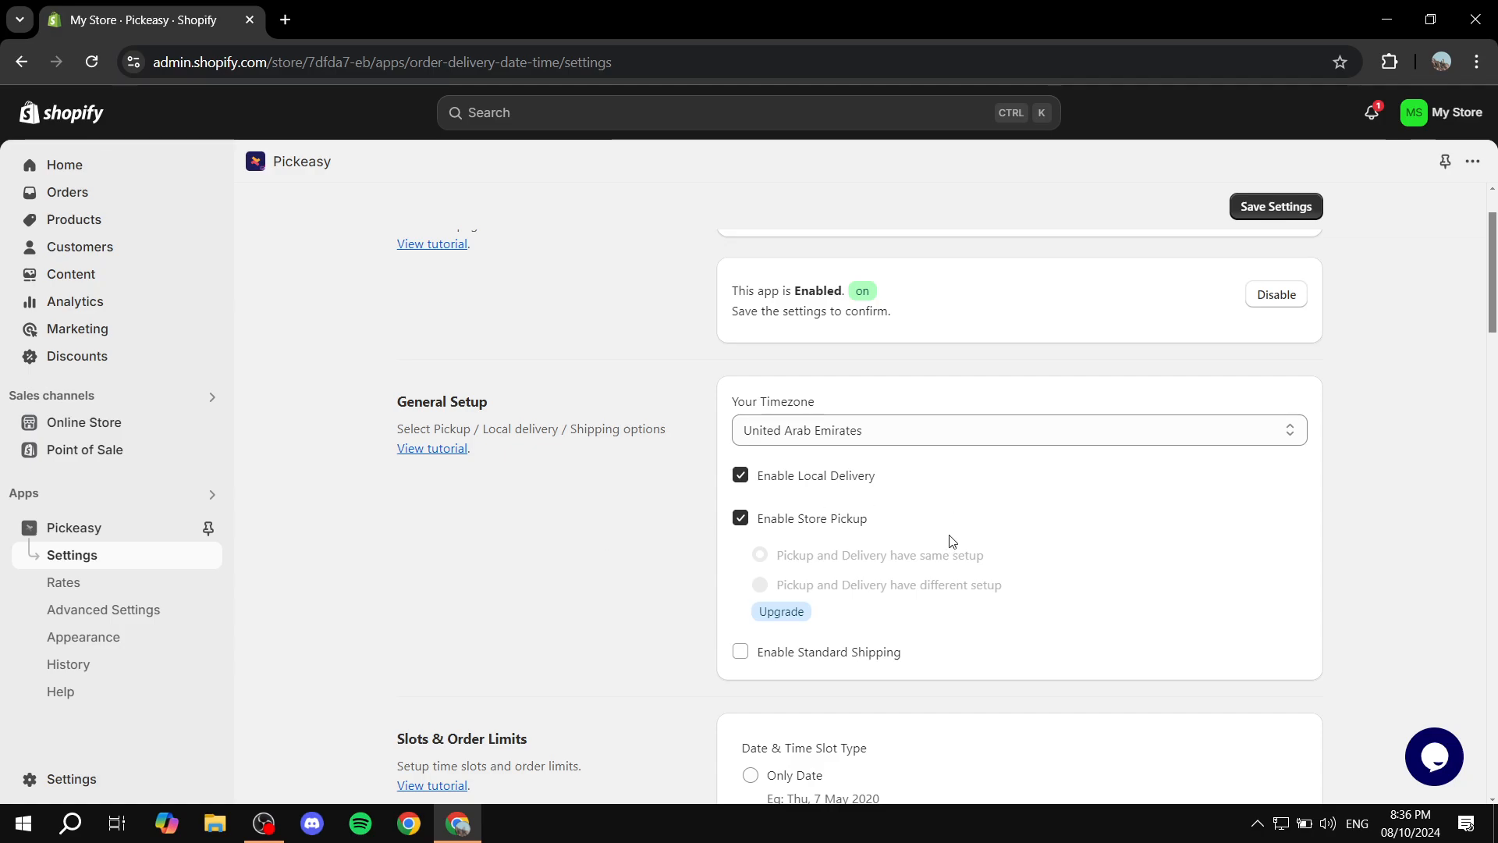
Enable Standard Shipping in General Setup alongside local delivery and store pickup
scroll(953, 535, "down", 3)
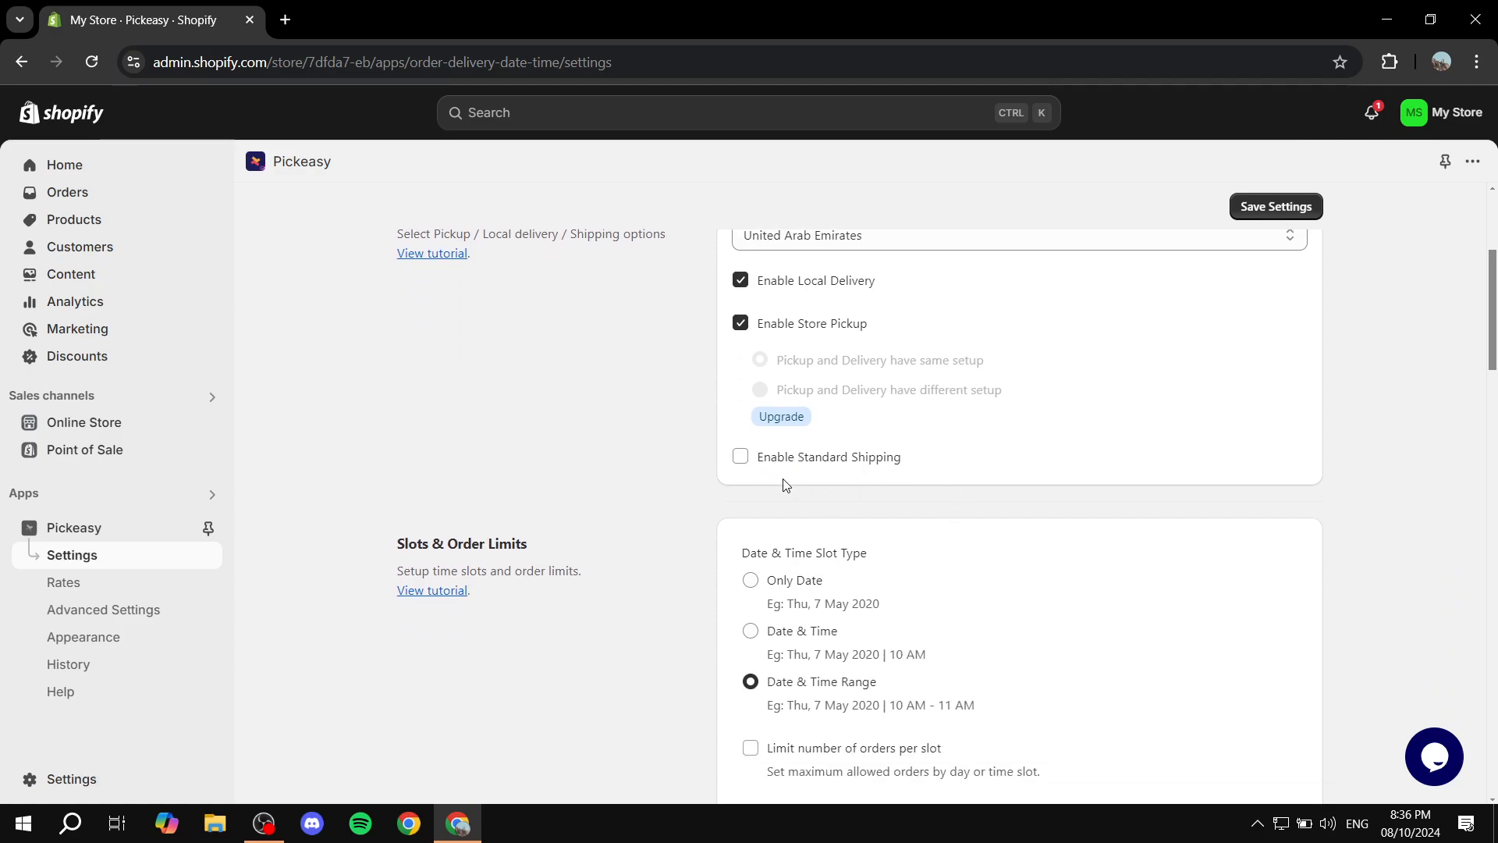
left_click(799, 465)
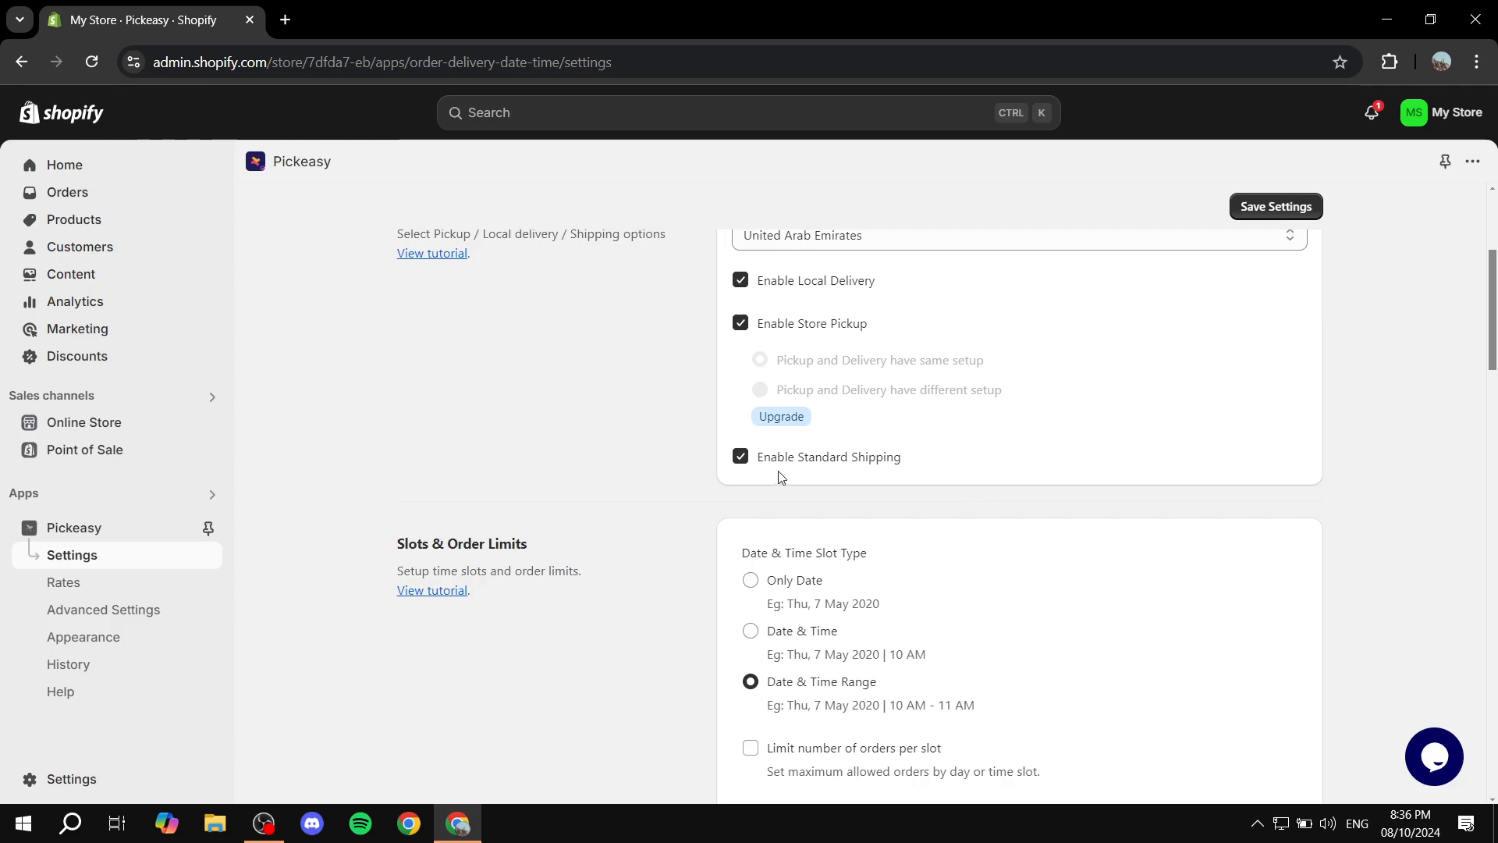
Switch the Date & Time Slot Type in Slots & Order Limits to Date & Time and back to Date & Time Range
scroll(630, 480, "down", 1)
scroll(624, 433, "down", 1)
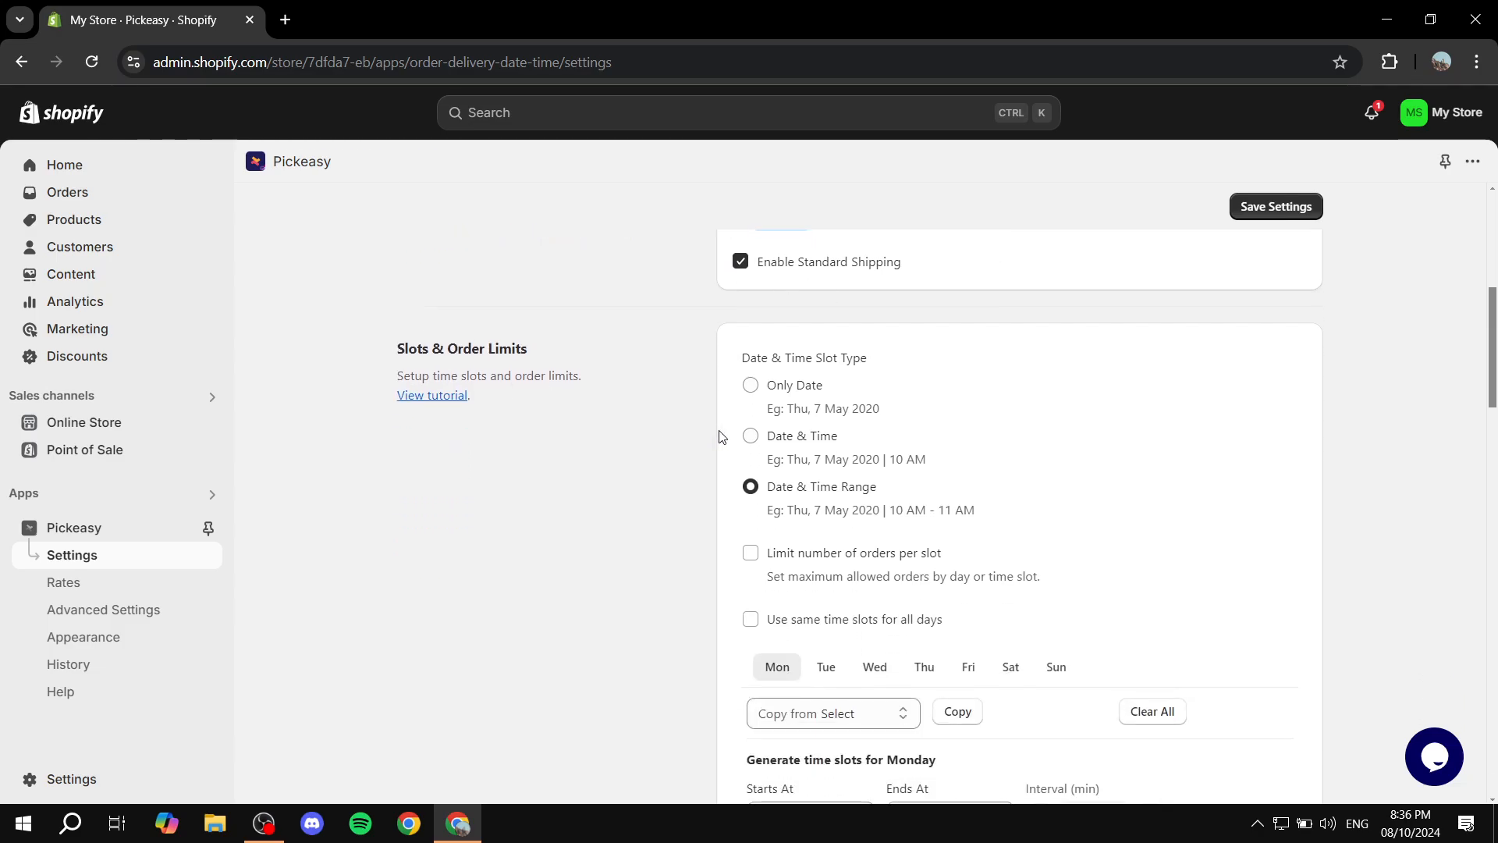
left_click_drag(396, 351, 538, 349)
left_click(603, 345)
scroll(829, 475, "down", 1)
left_click(775, 339)
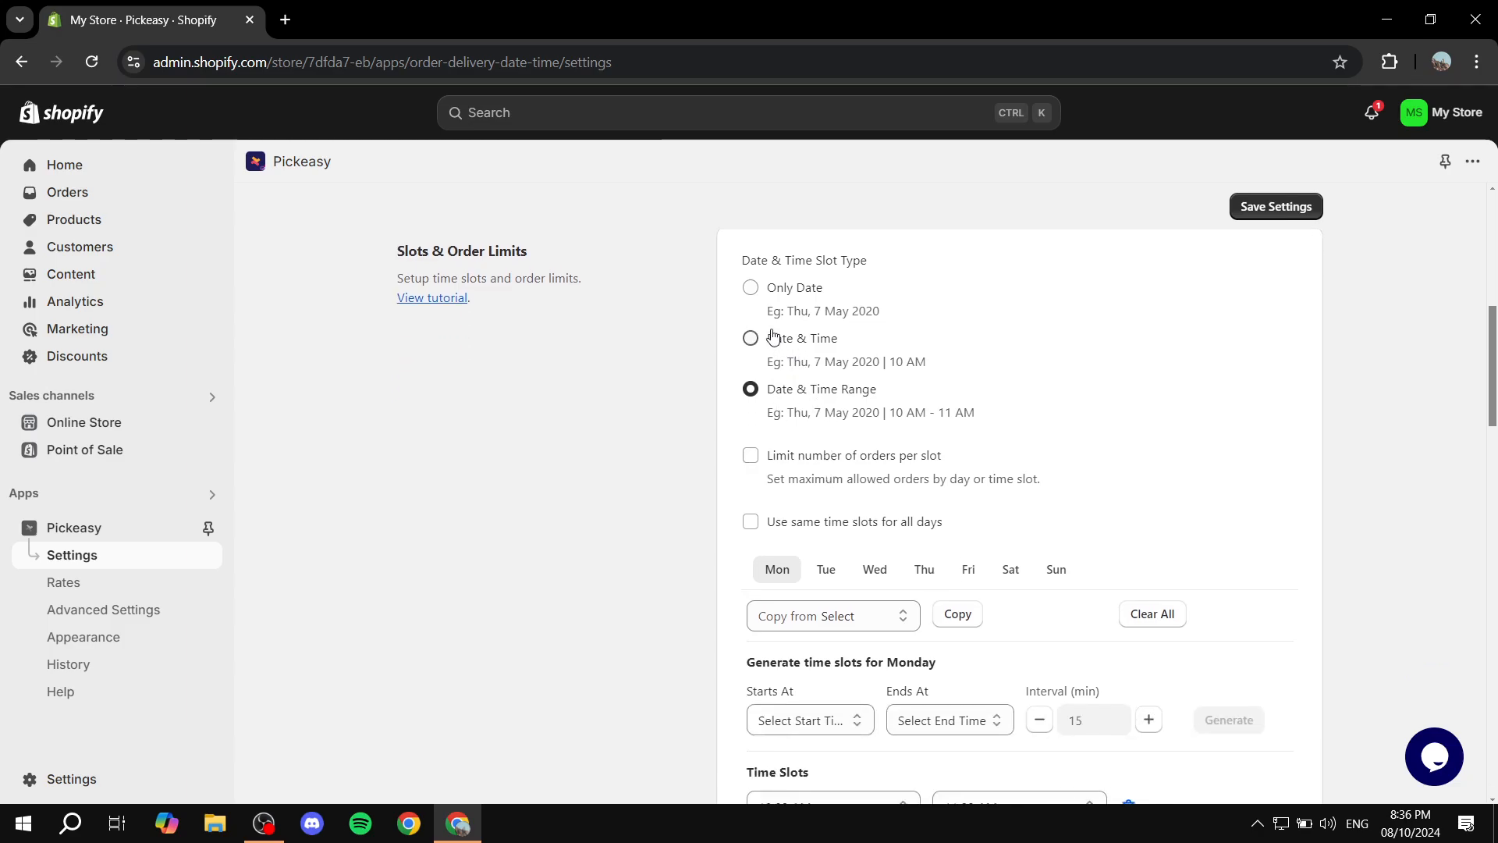
left_click(778, 388)
left_click(780, 344)
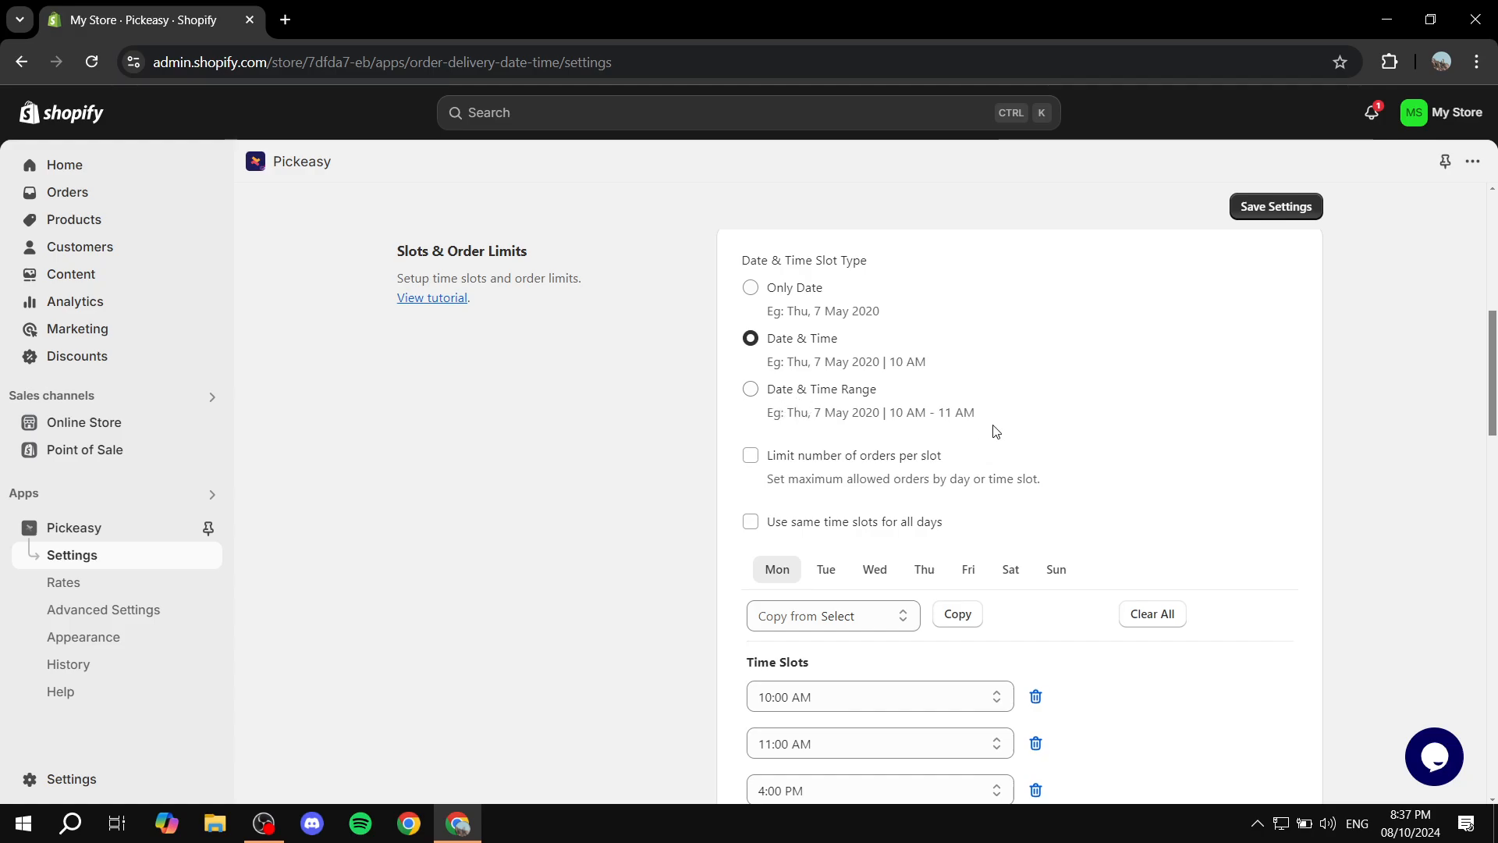
left_click_drag(984, 418, 760, 425)
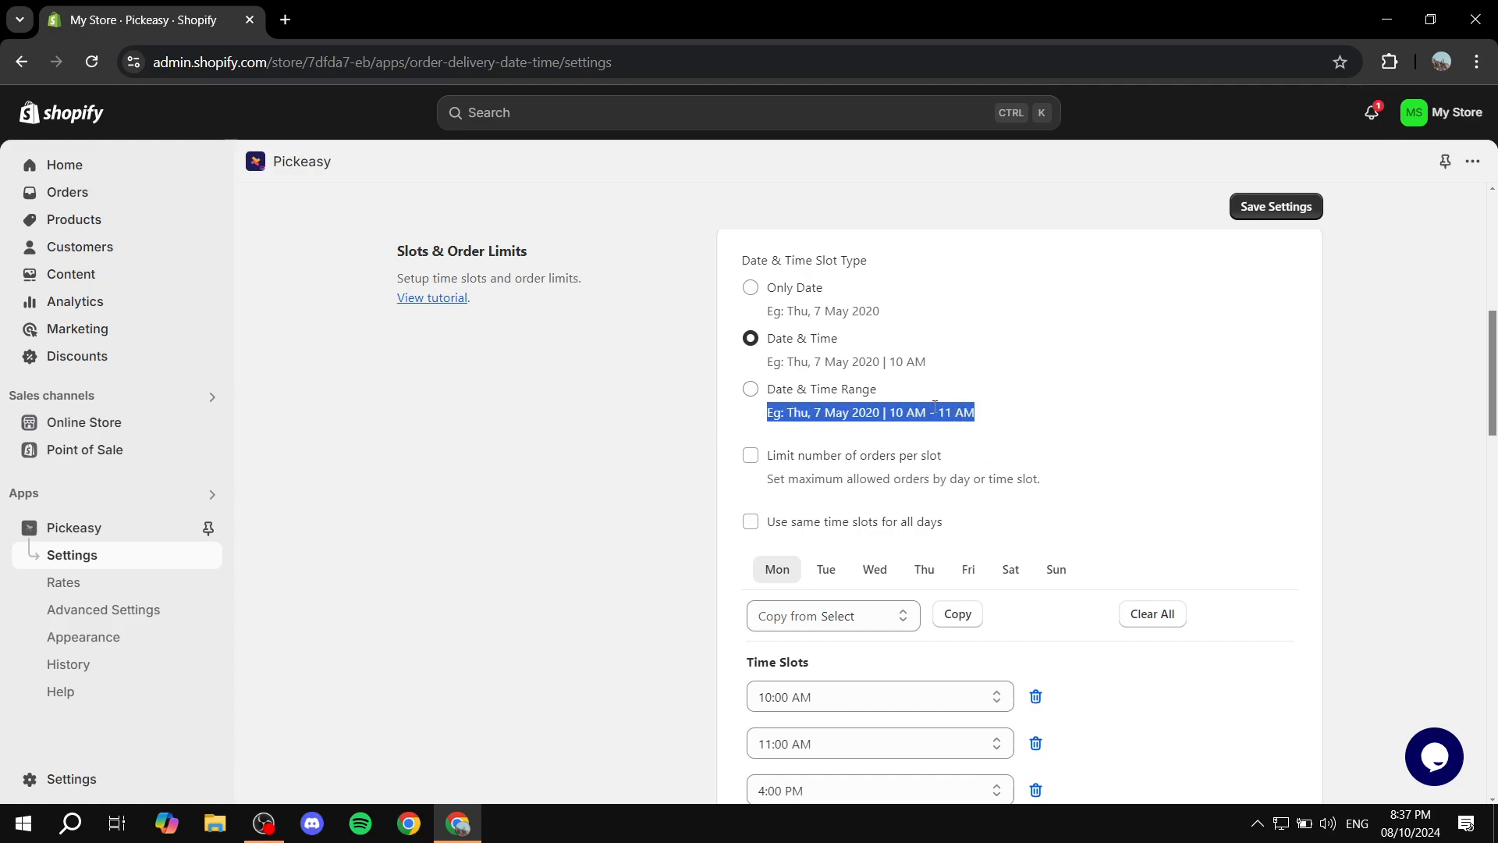
left_click(862, 394)
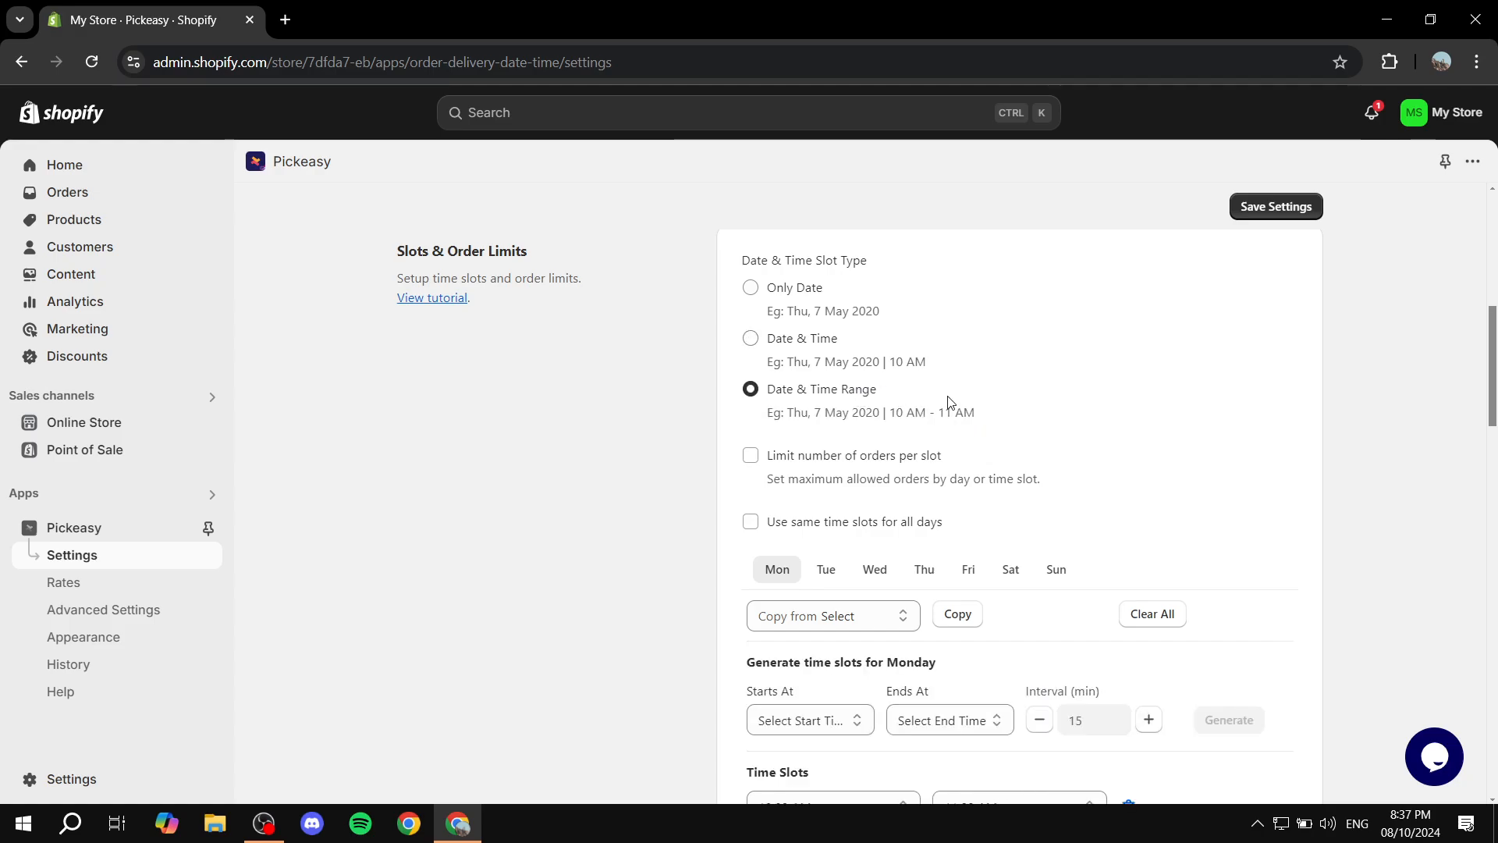
left_click_drag(997, 418, 895, 412)
left_click(1016, 411)
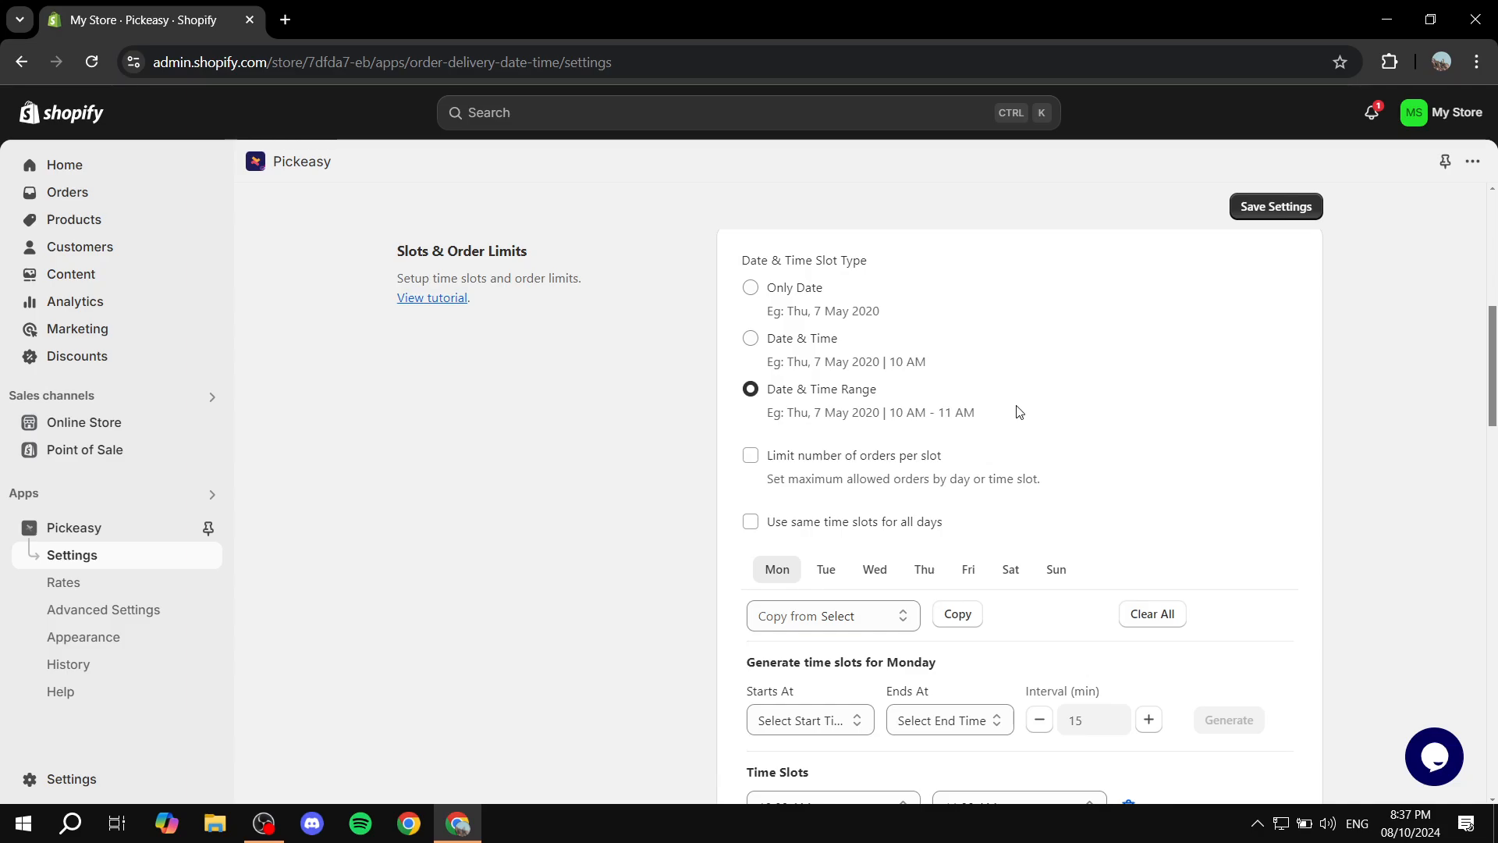
Turn the limit on the number of orders per slot on and off again
left_click(751, 458)
left_click(752, 458)
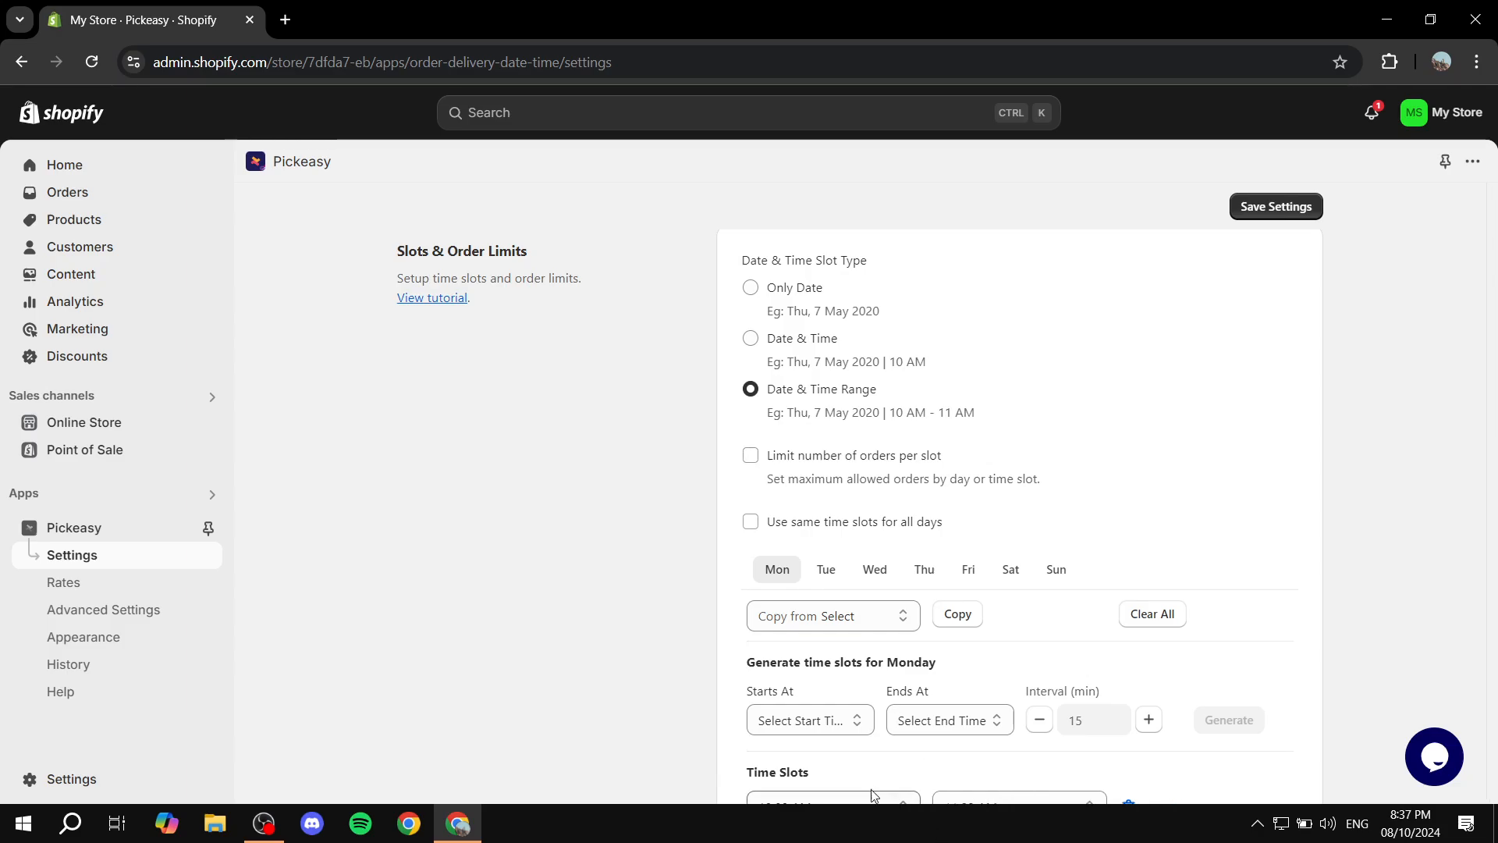
Enable using the same time slots for all days in Slots & Order Limits
scroll(872, 780, "down", 1)
scroll(879, 708, "up", 2)
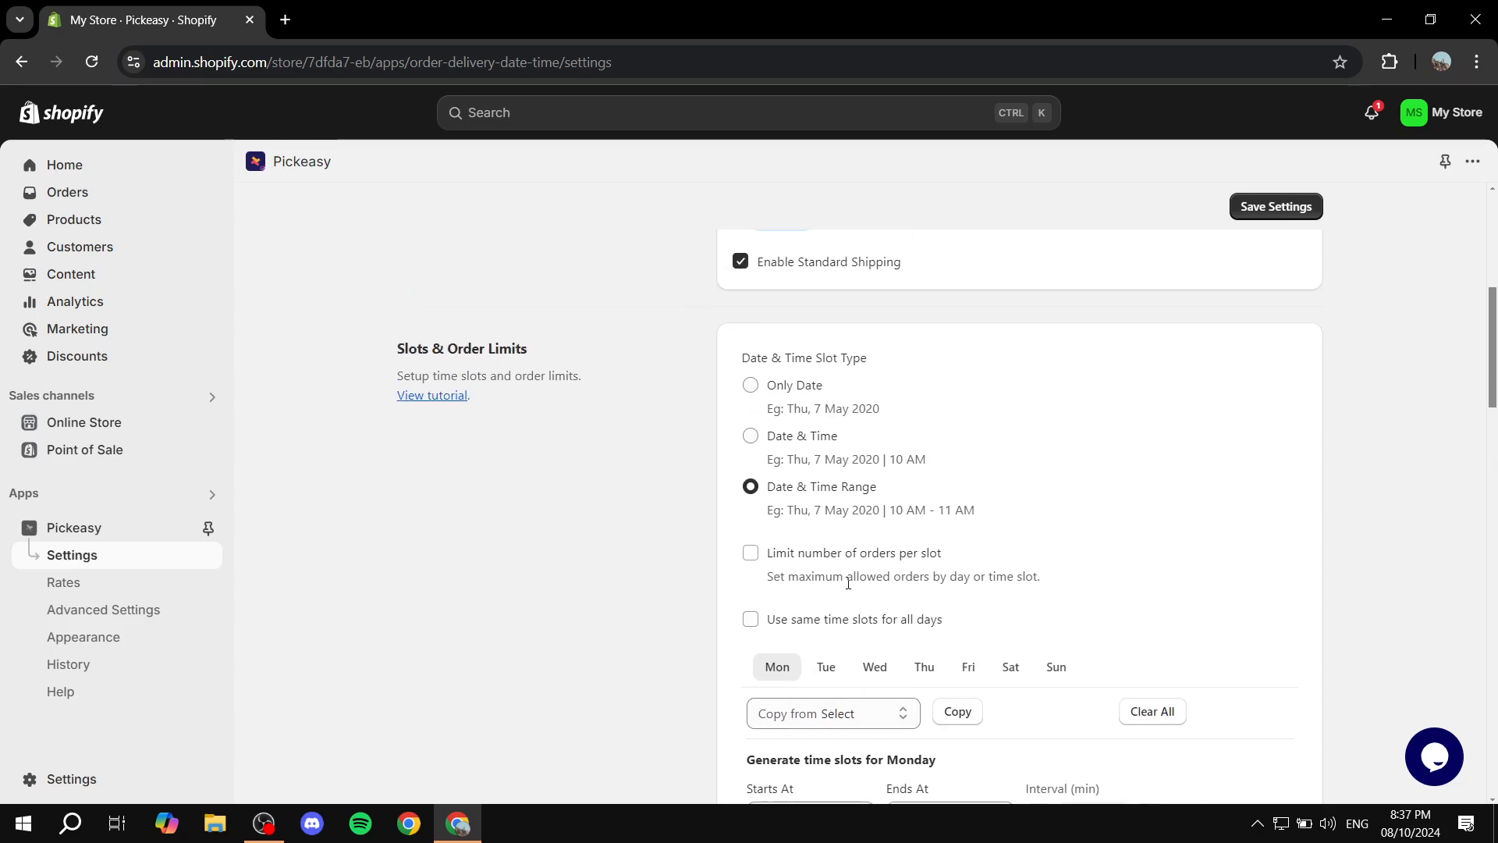
left_click(751, 619)
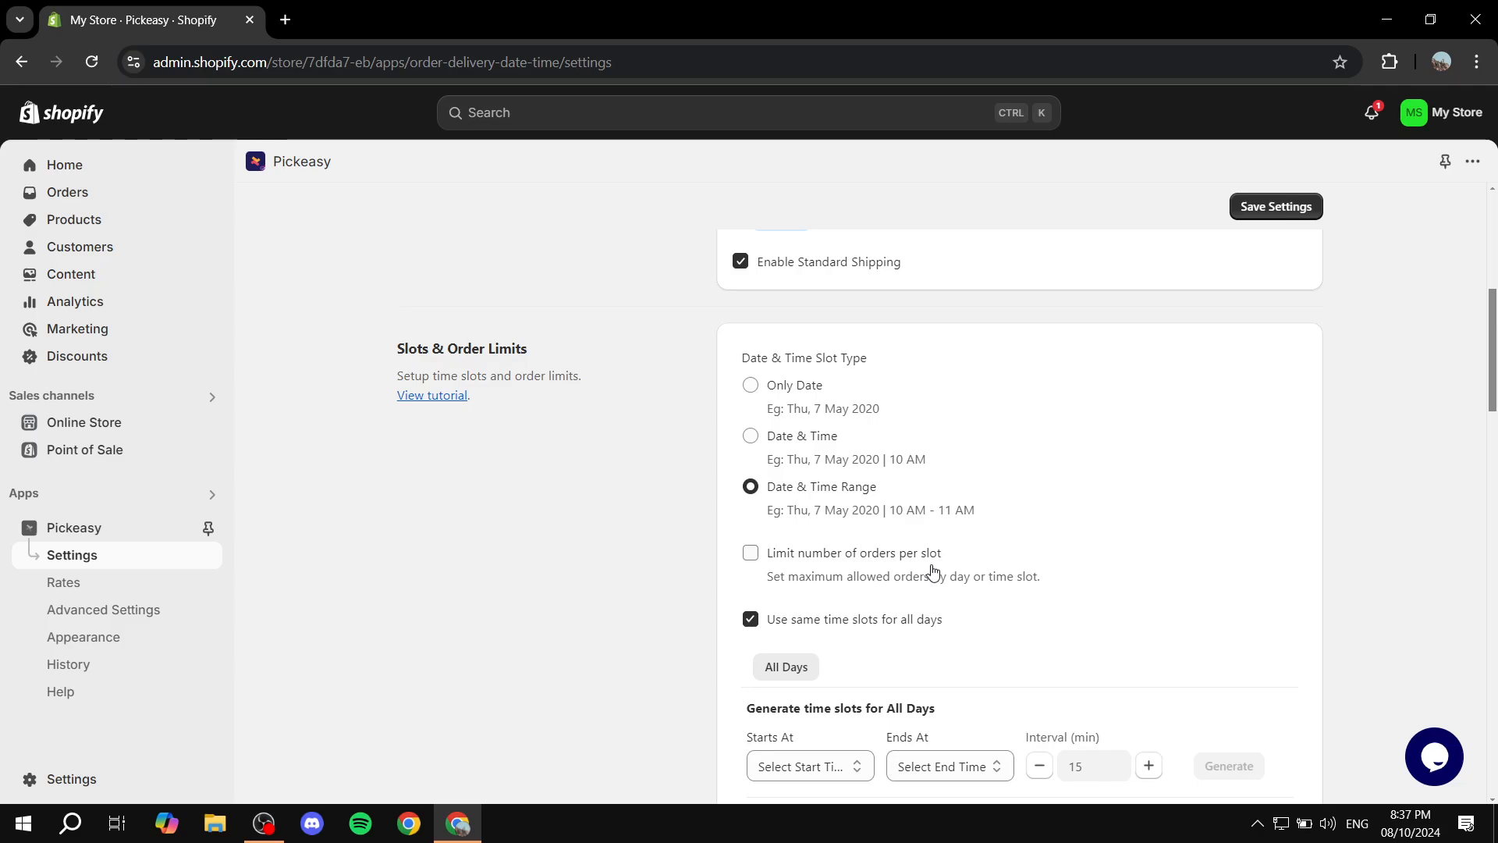
Set the start time for generating the all-days time slots to 9:00 AM
scroll(976, 545, "down", 1)
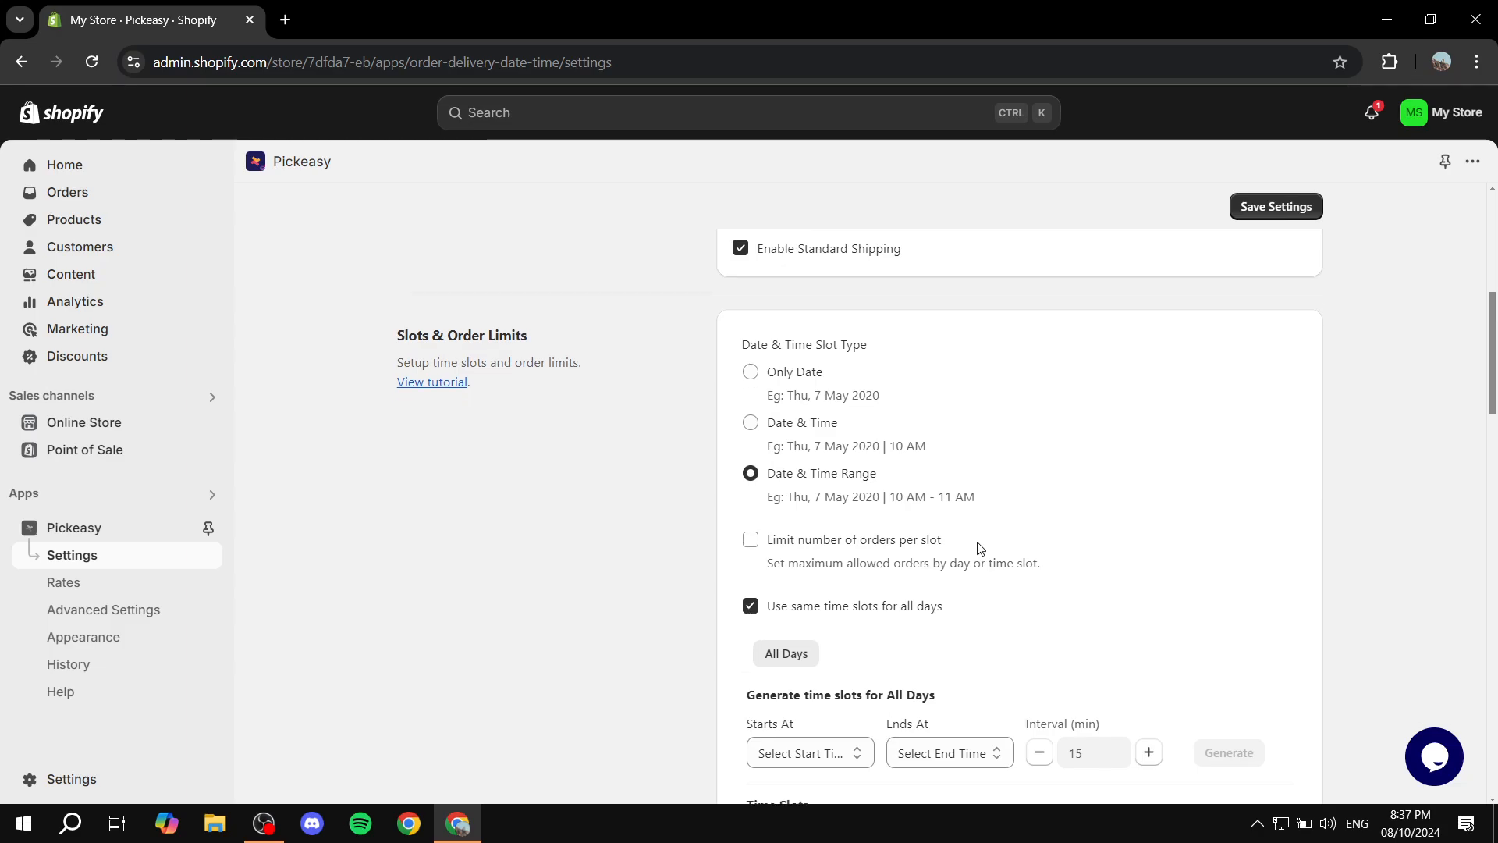
scroll(1197, 508, "down", 2)
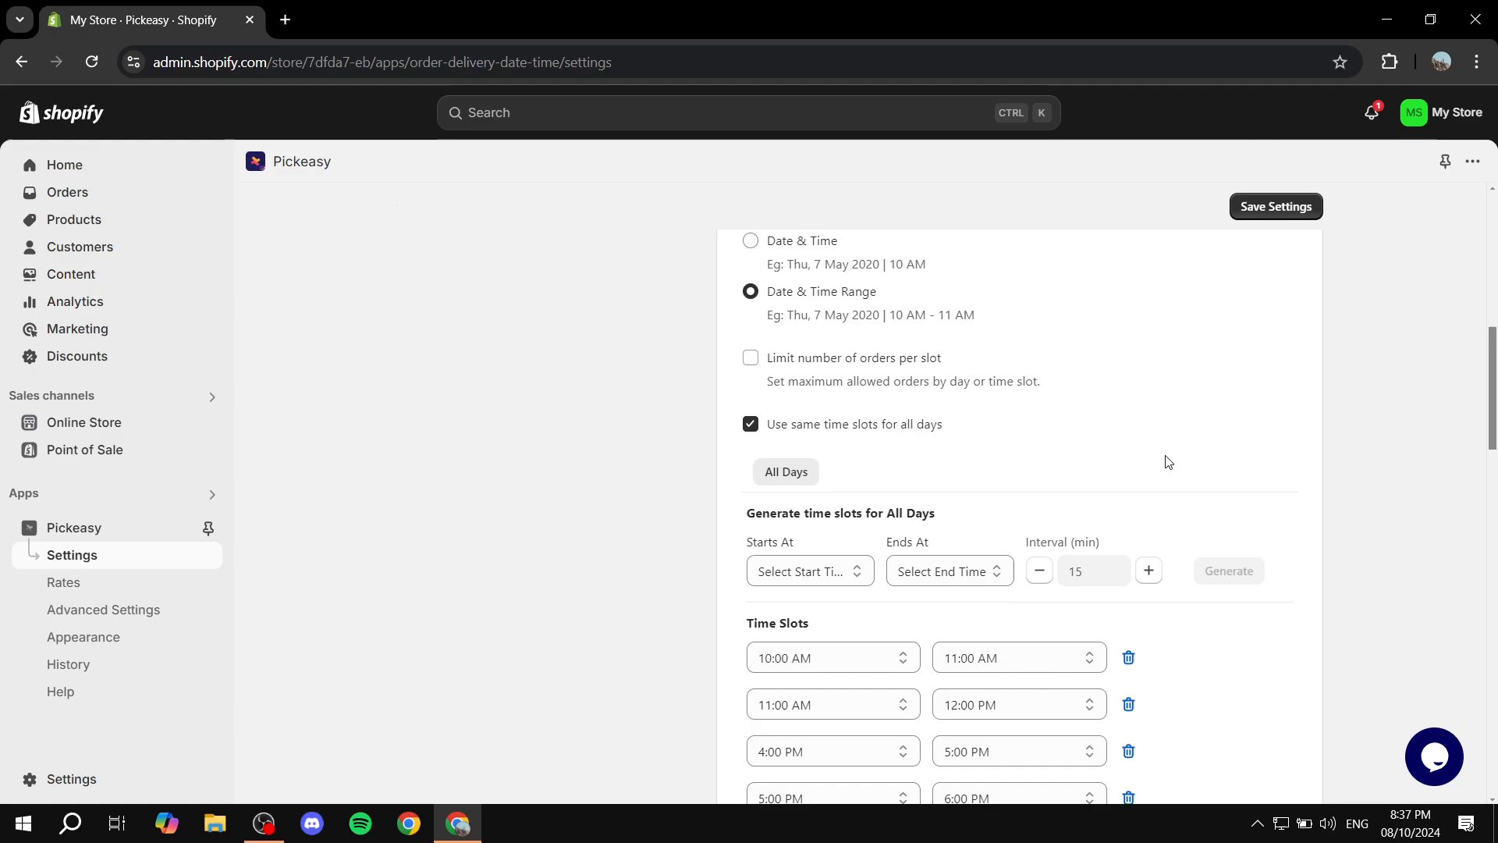
left_click(833, 478)
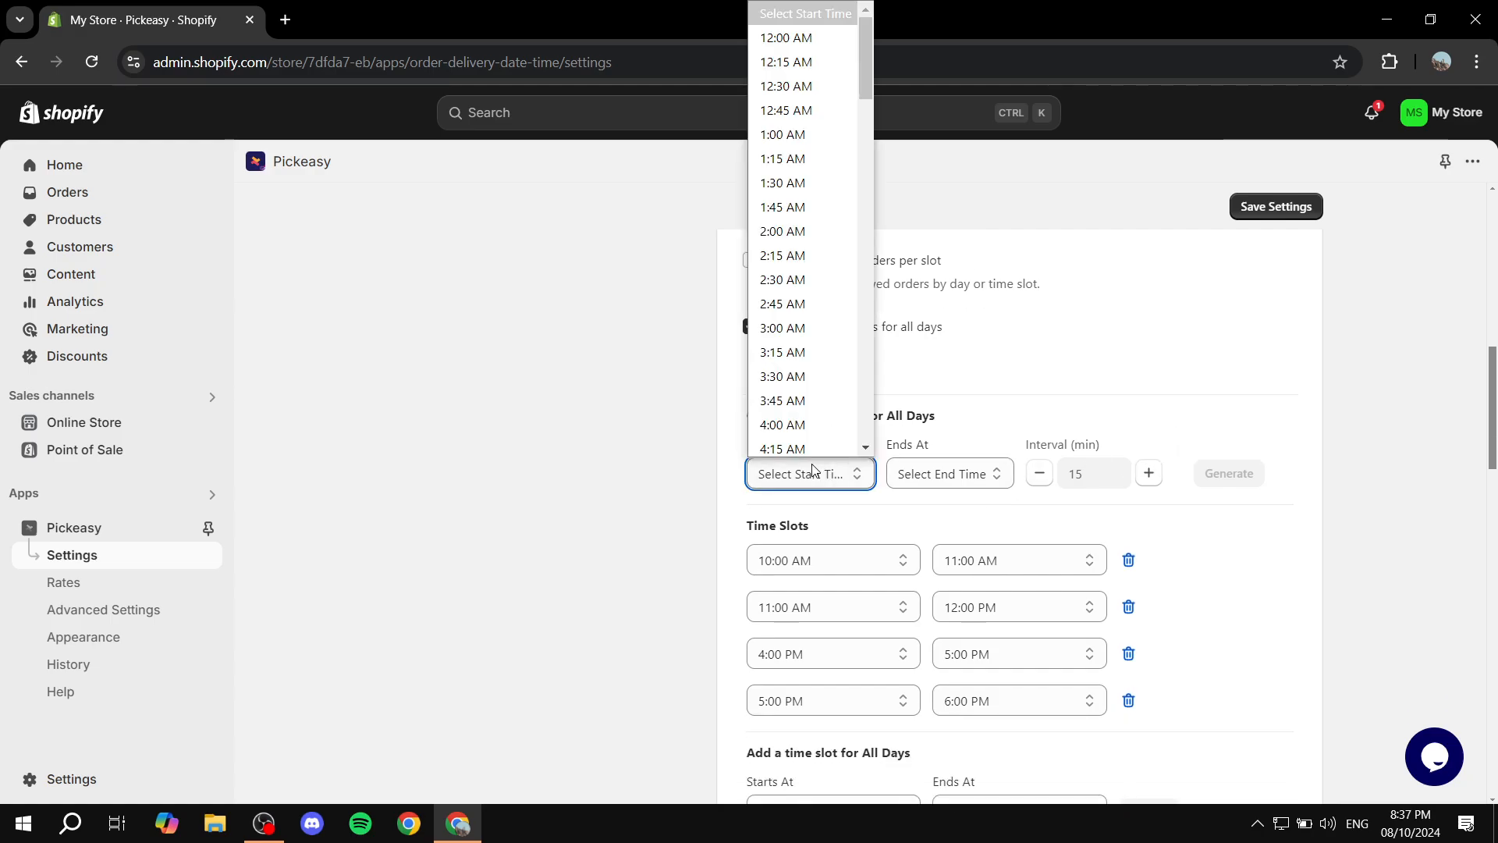
scroll(820, 265, "down", 17)
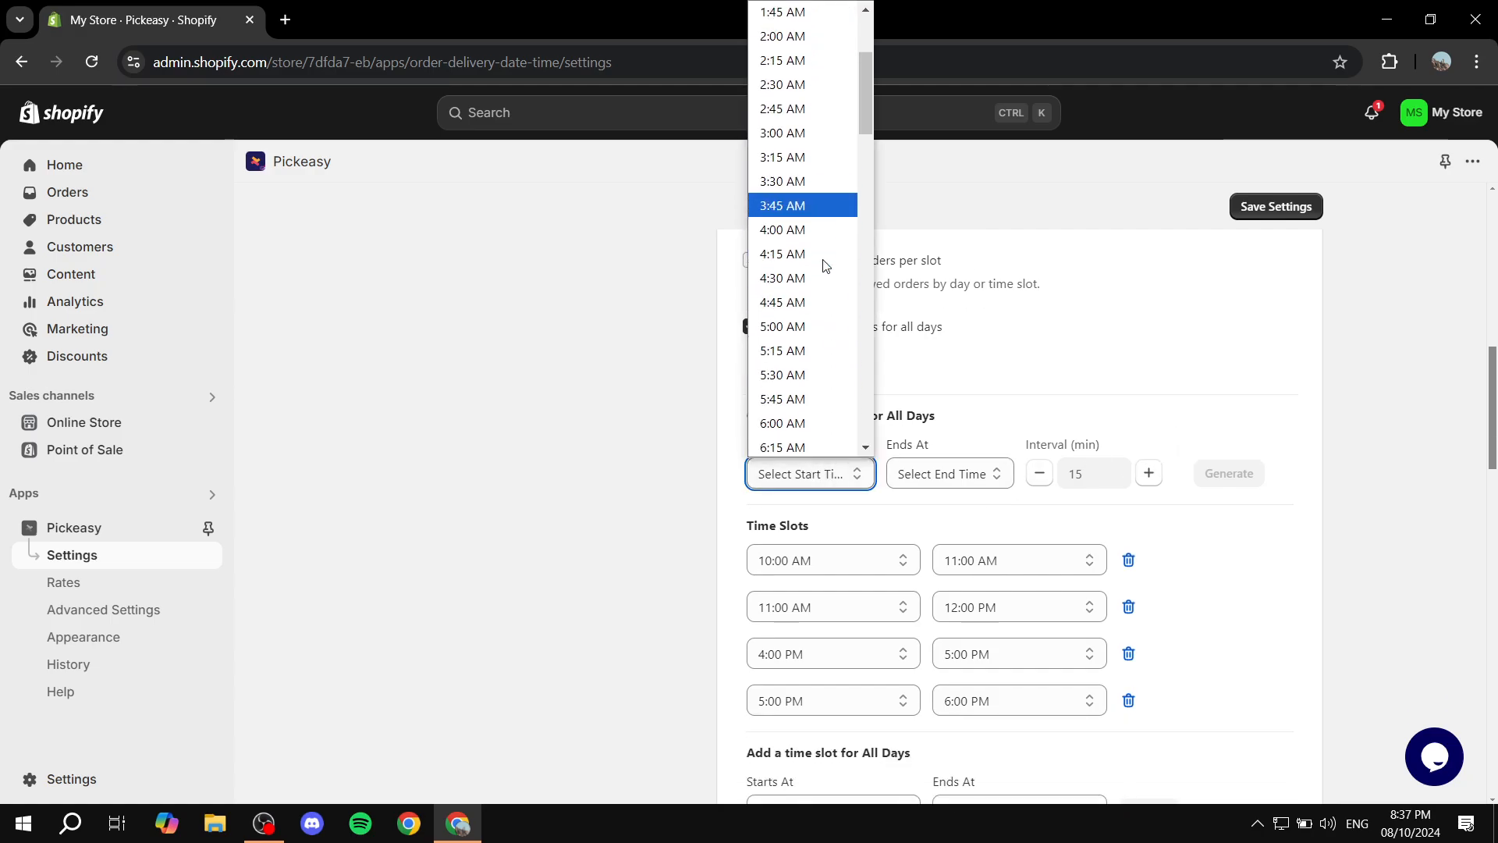
scroll(820, 265, "up", 5)
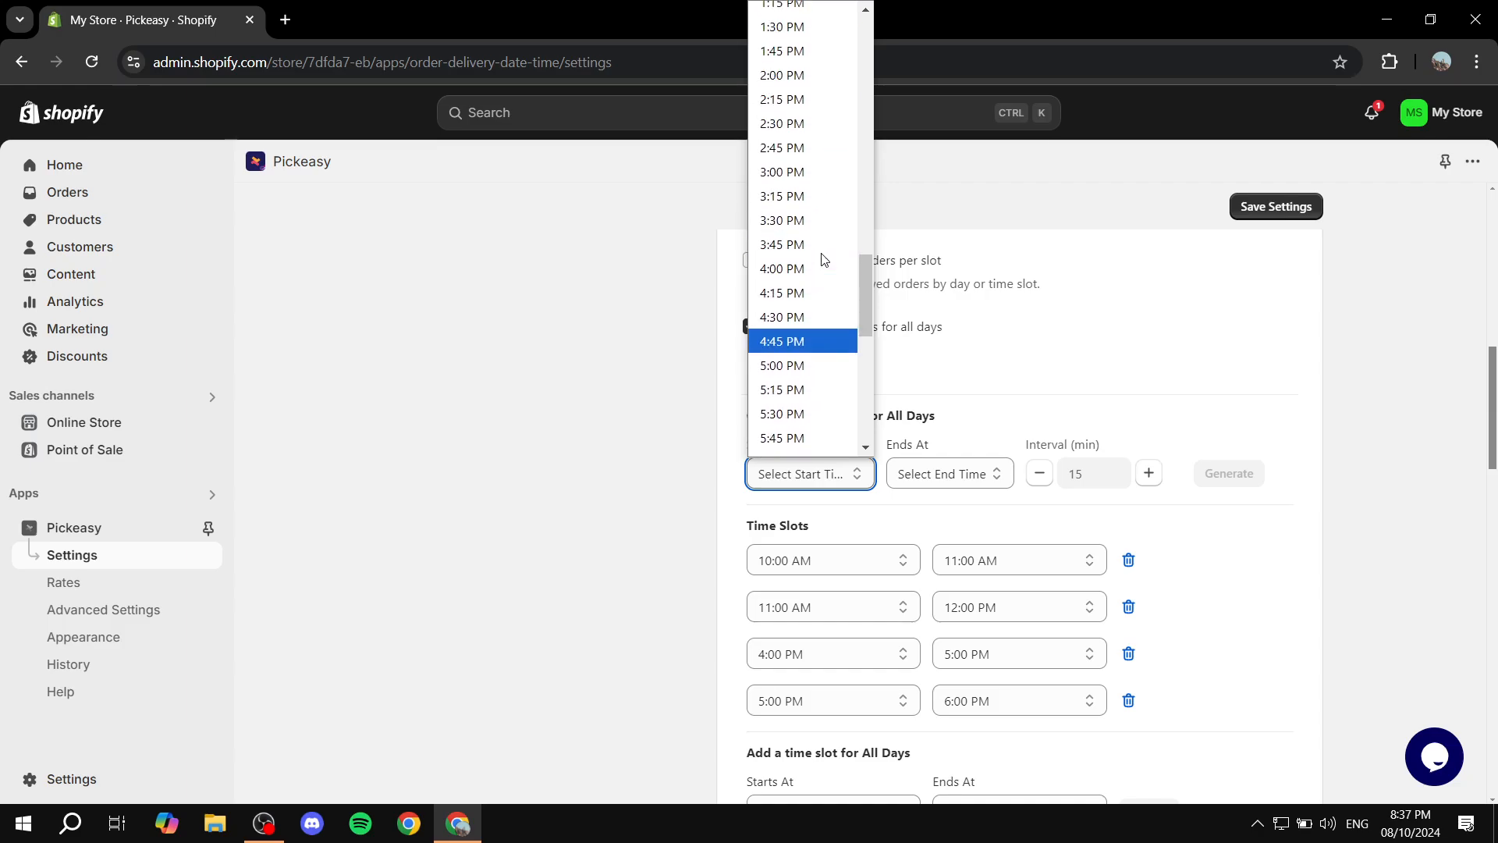
scroll(820, 234, "up", 3)
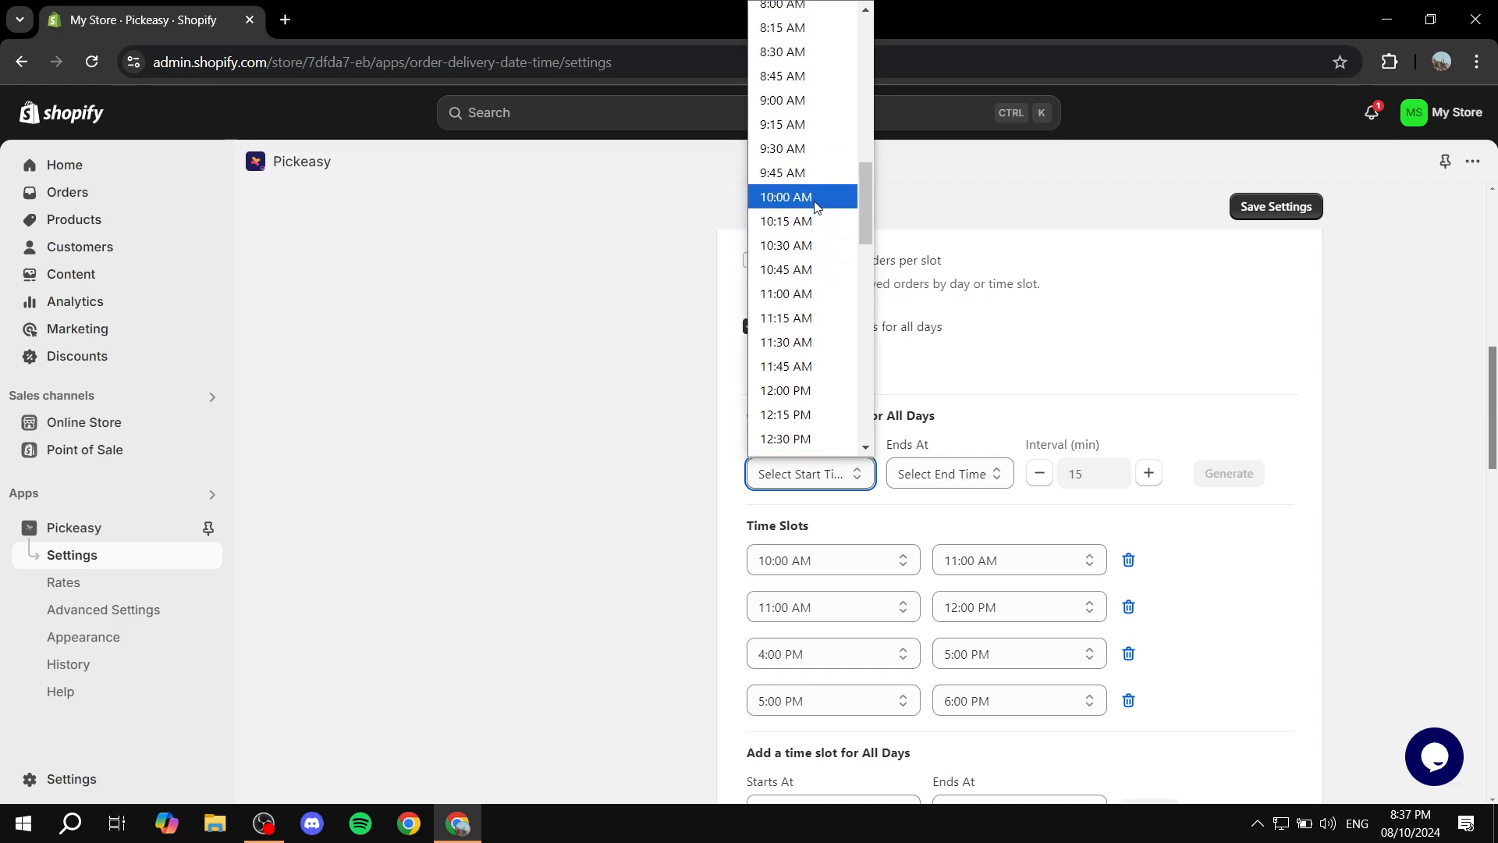
left_click(817, 100)
Set the end time for generating the all-days time slots to 6:00 PM
left_click(956, 472)
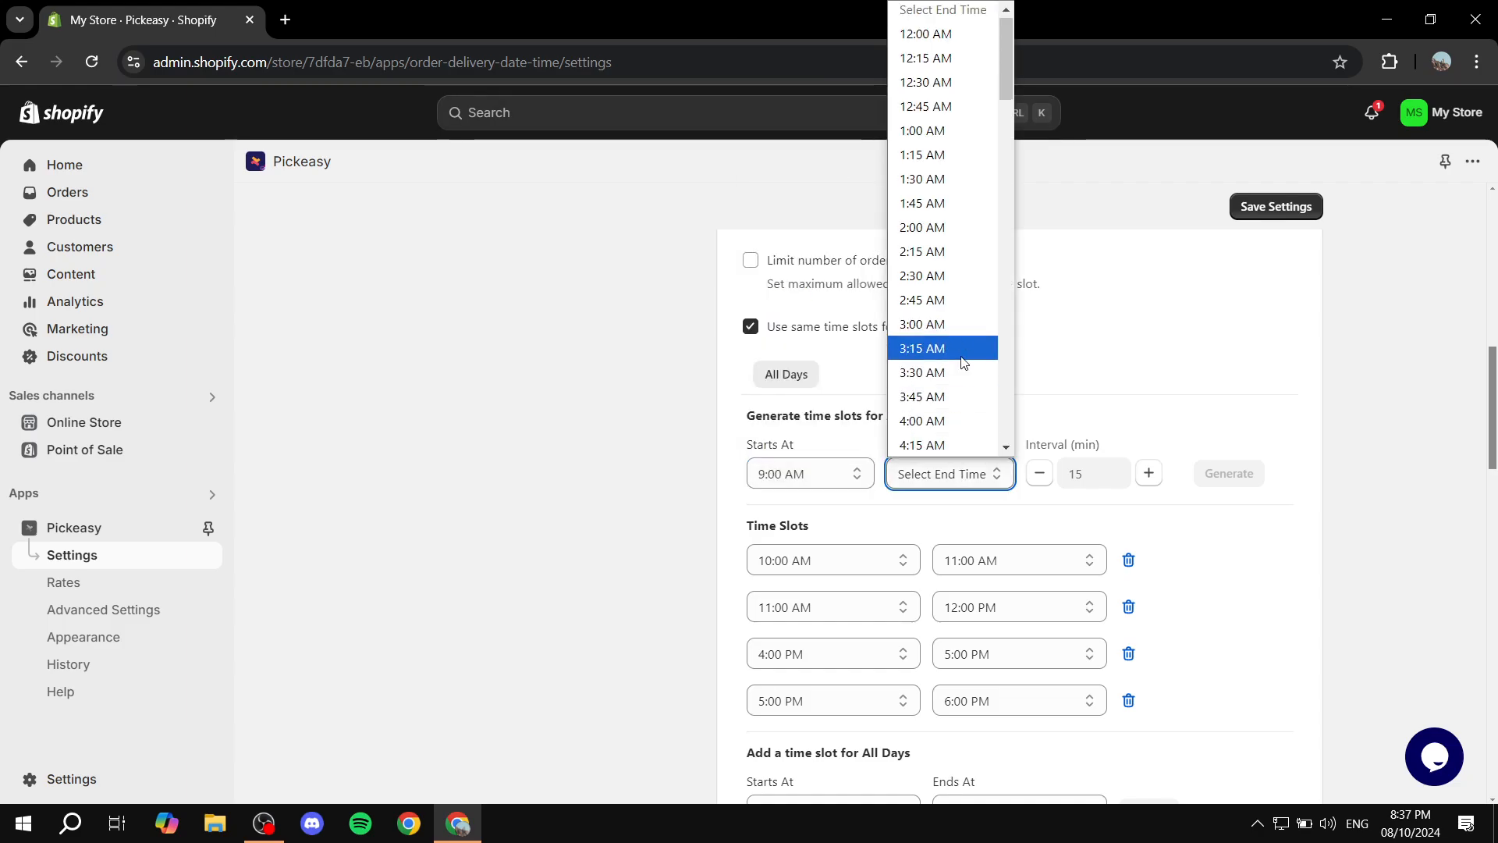
scroll(948, 312, "down", 3)
scroll(949, 307, "down", 15)
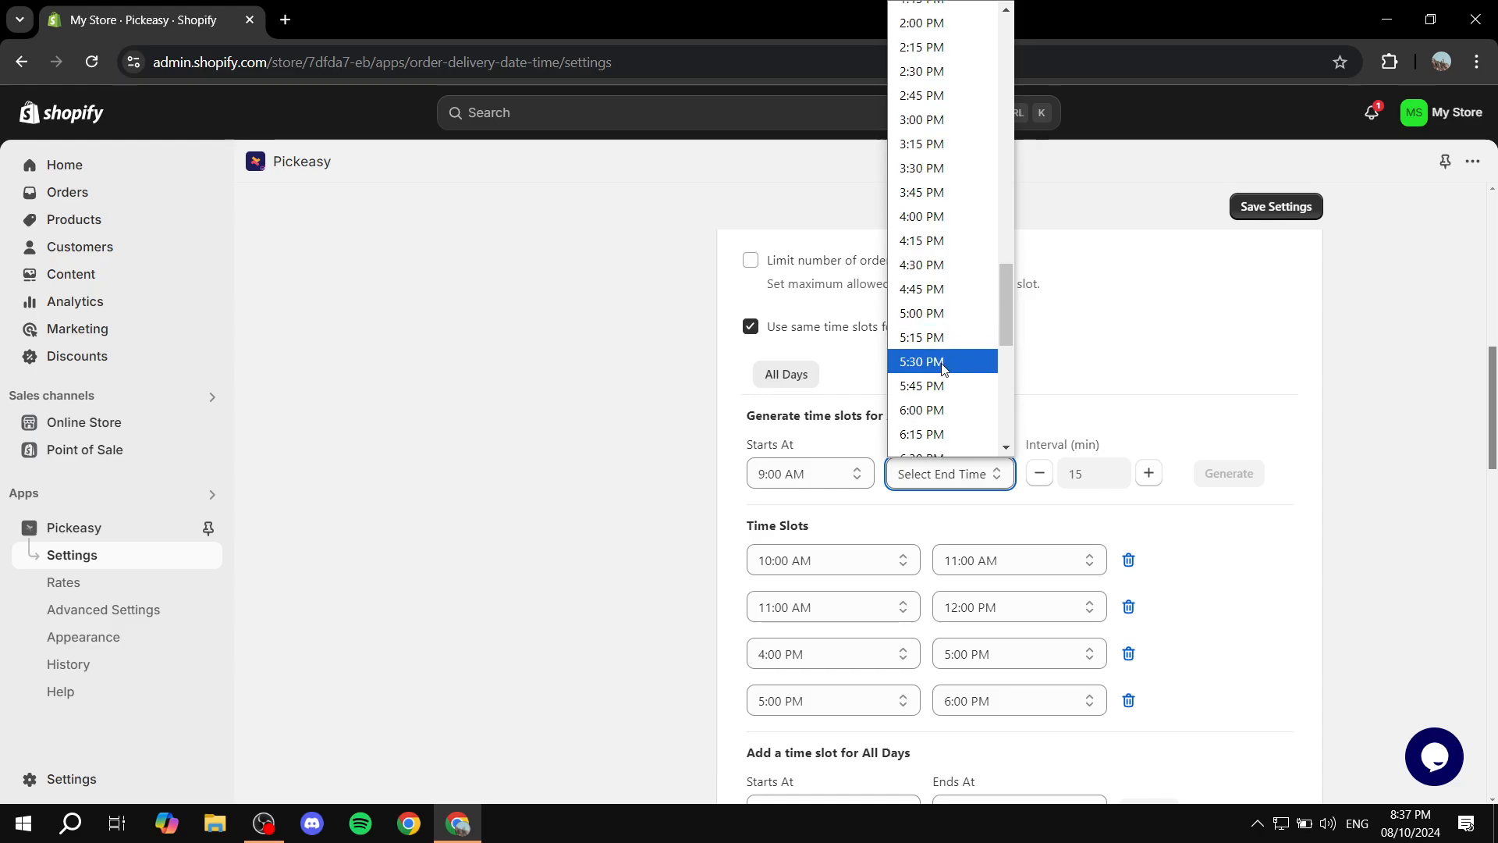
left_click(943, 403)
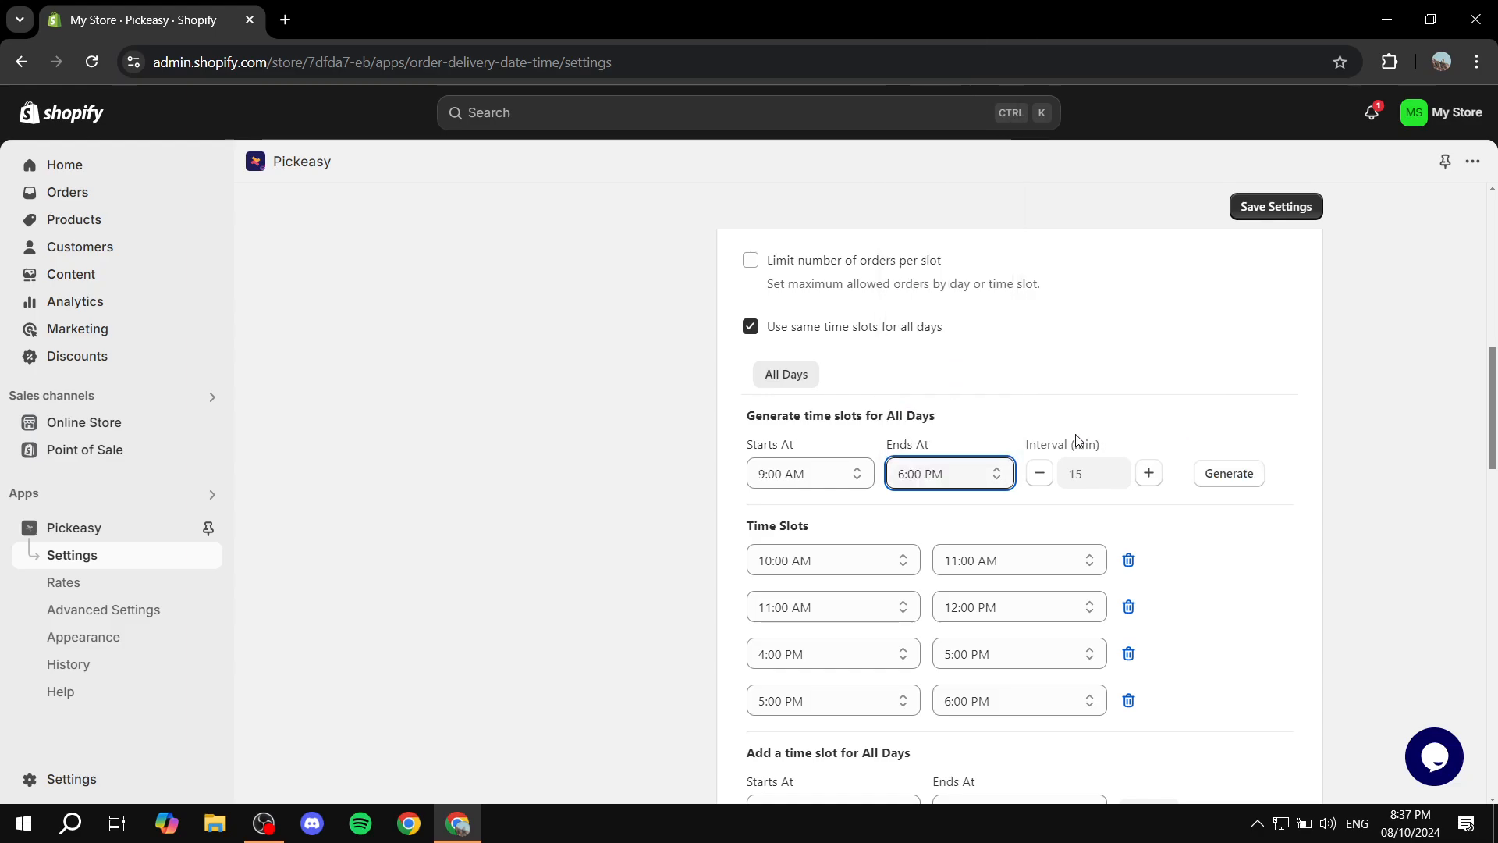
left_click_drag(1006, 447, 1137, 435)
left_click(1170, 441)
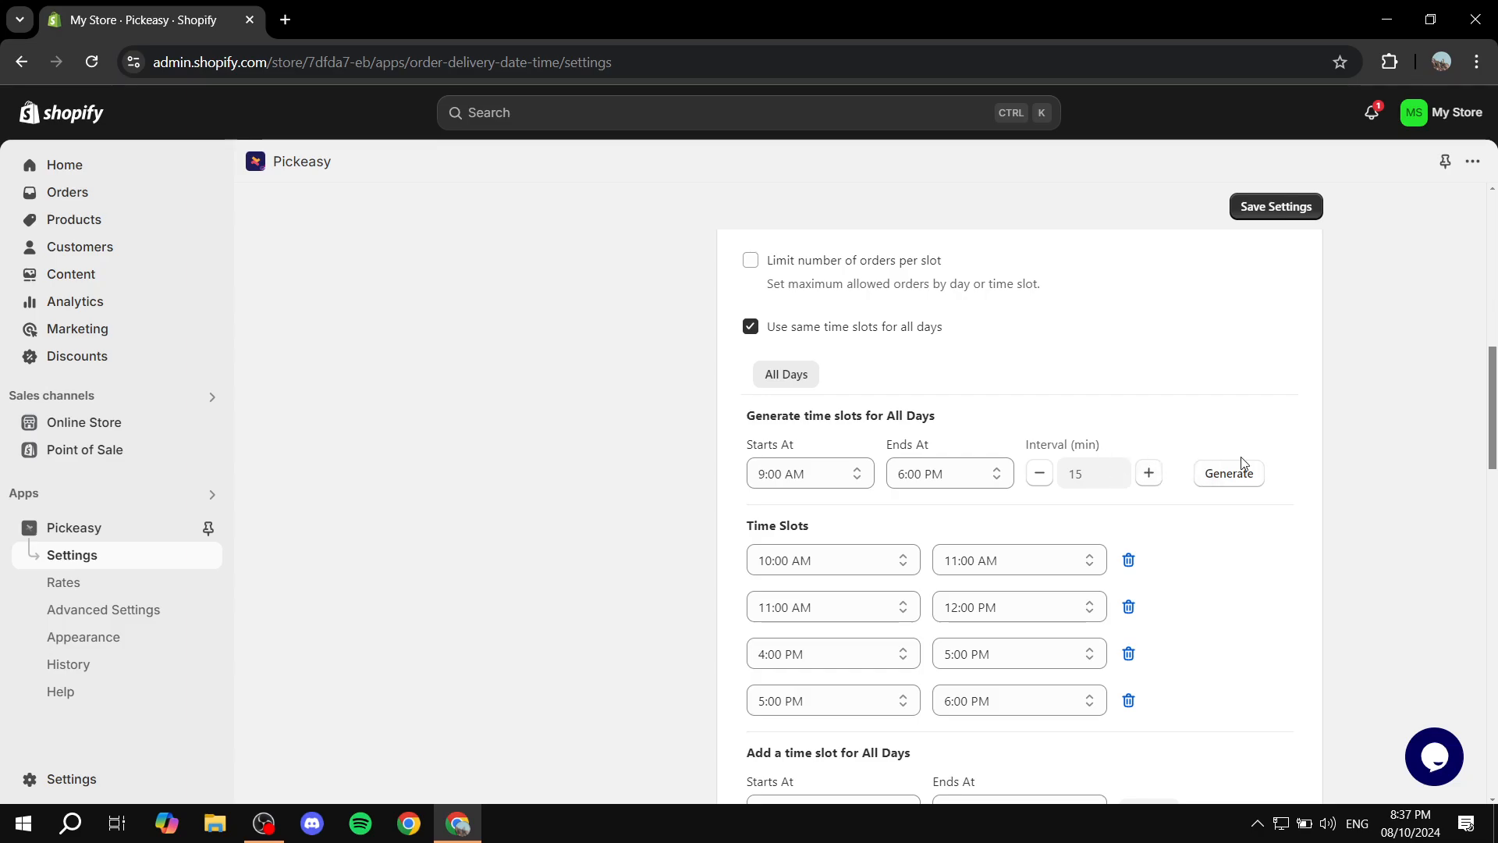
Examine the listed time slots and the options for adding or generating time slots for all days
scroll(1314, 512, "down", 3)
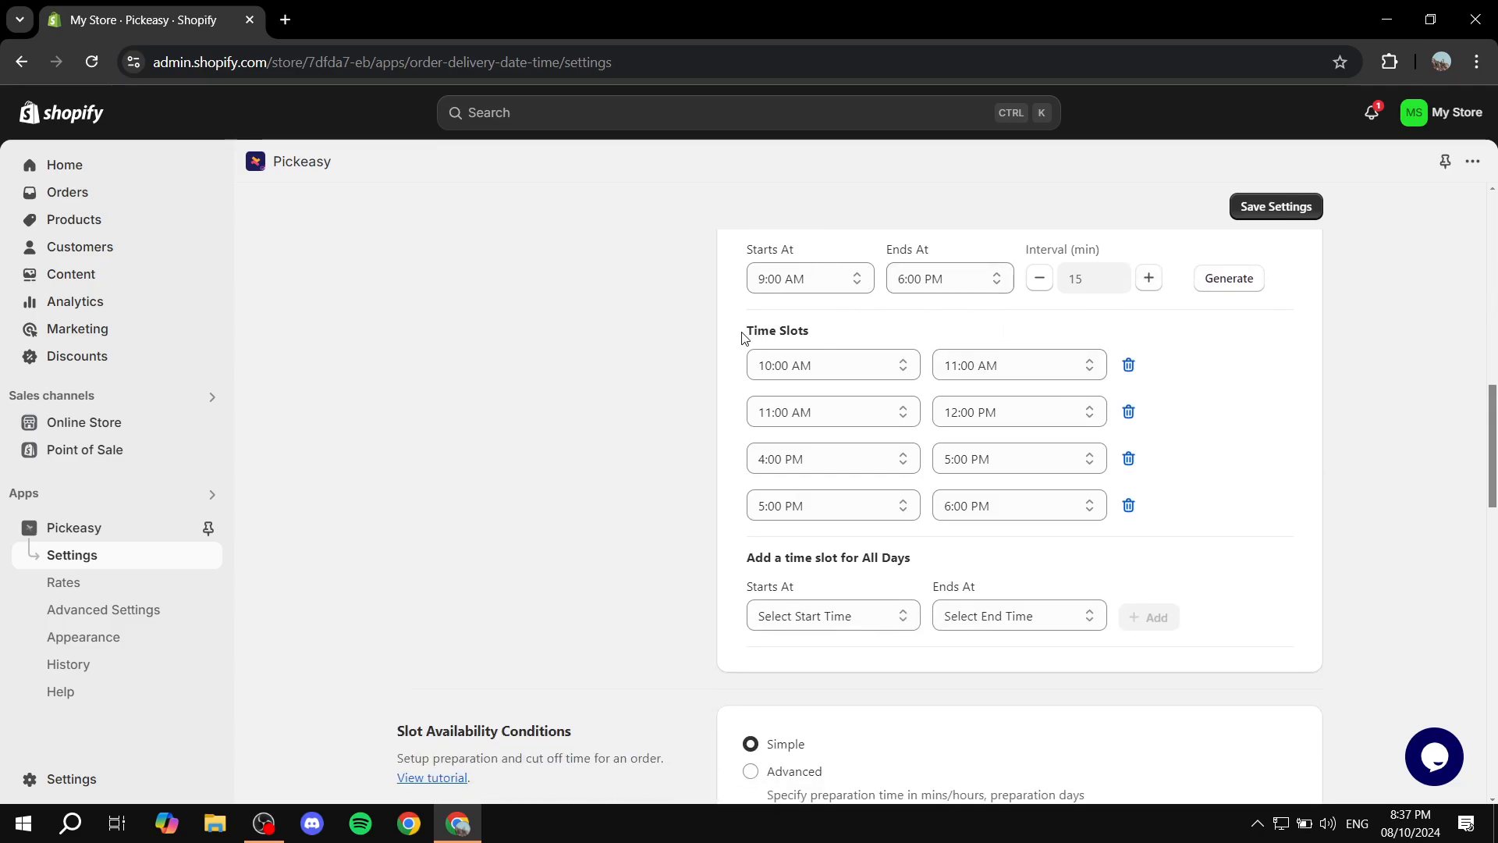
left_click_drag(742, 337, 859, 335)
left_click(1018, 345)
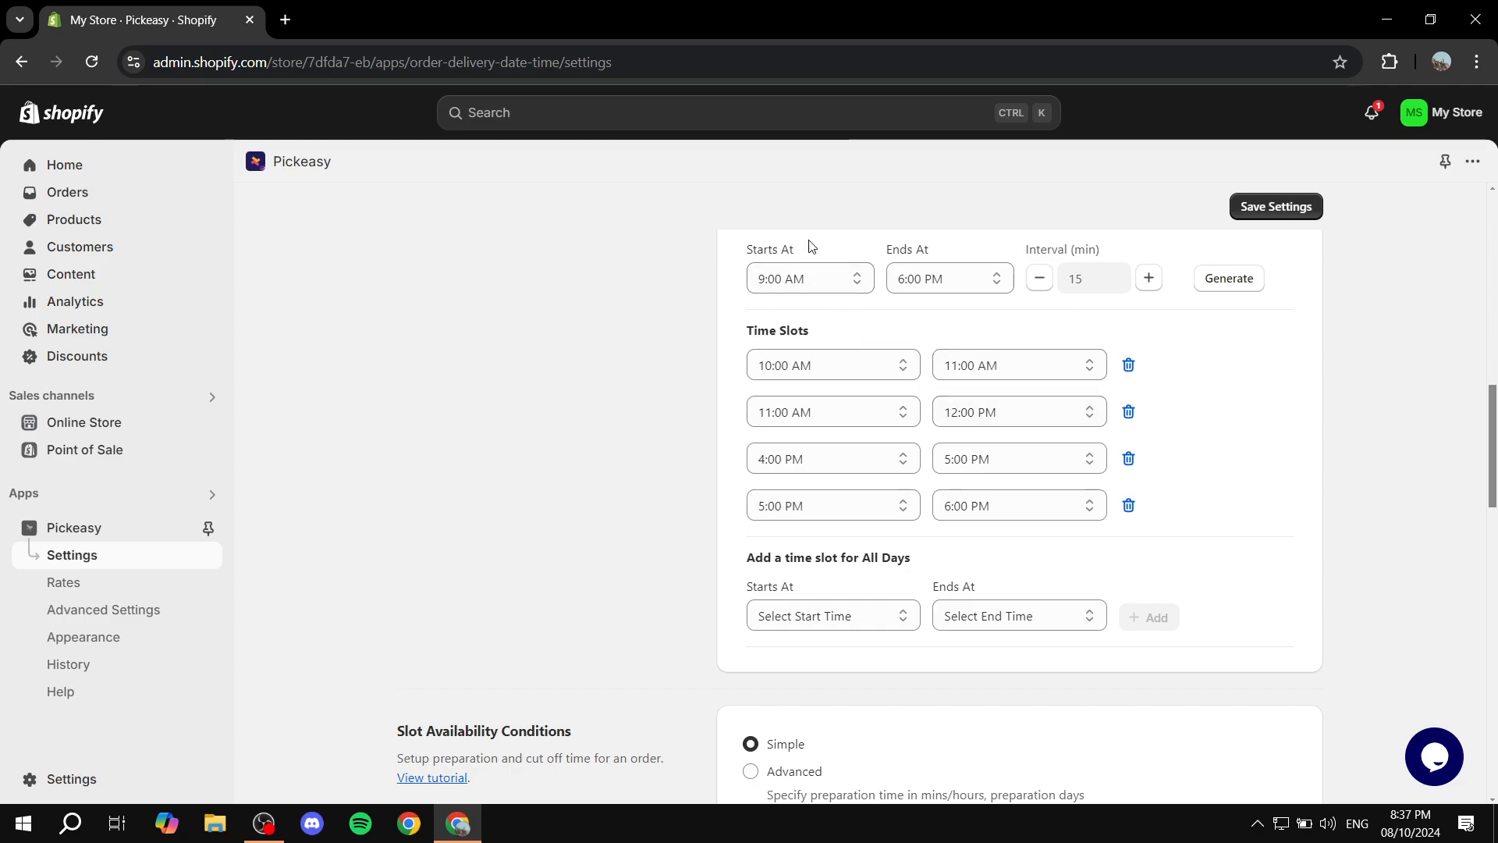
scroll(890, 377, "up", 3)
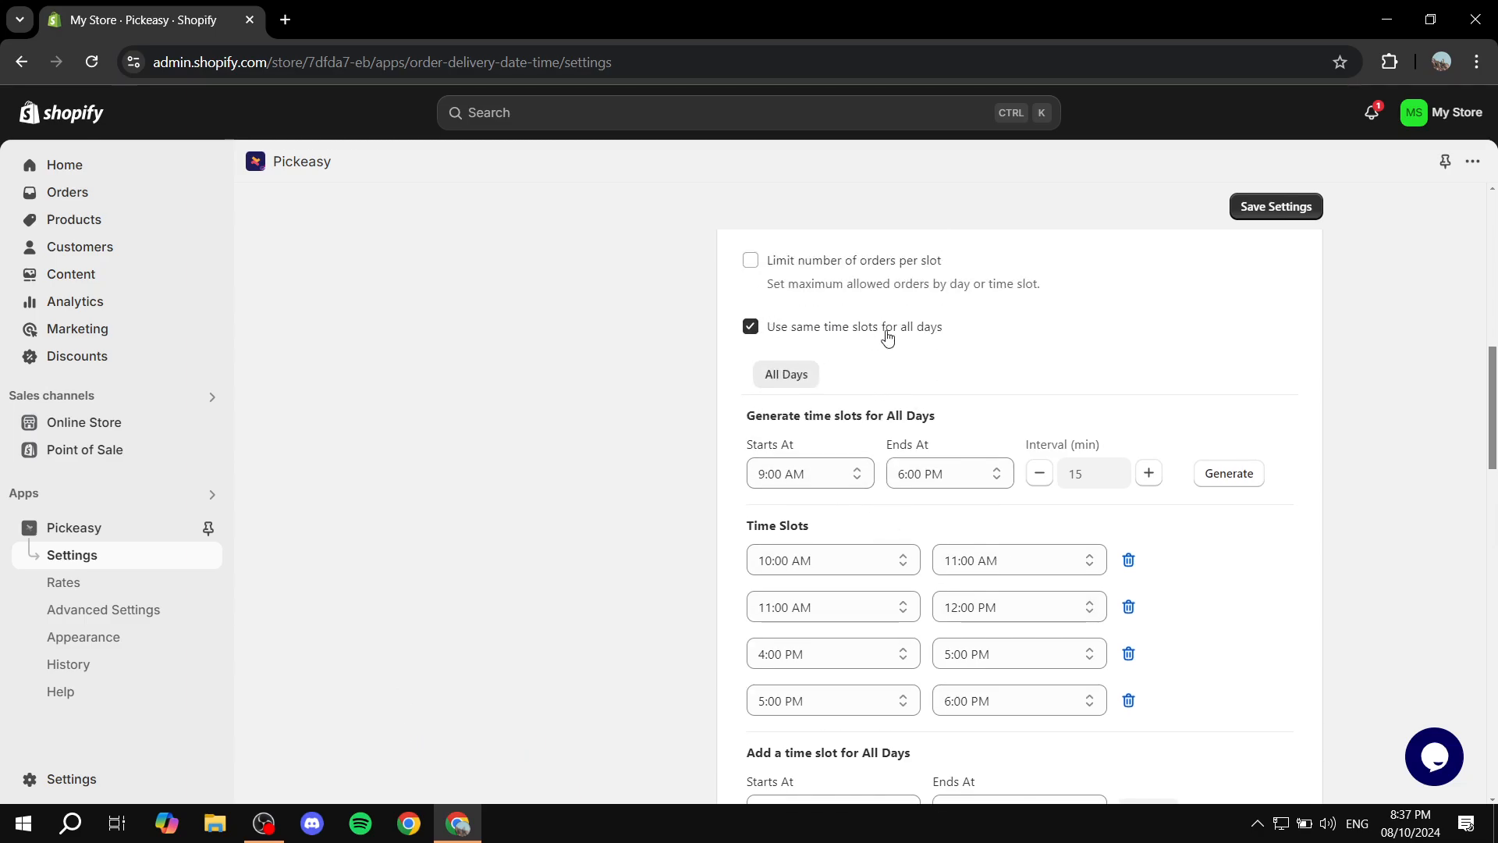
scroll(1008, 347, "down", 4)
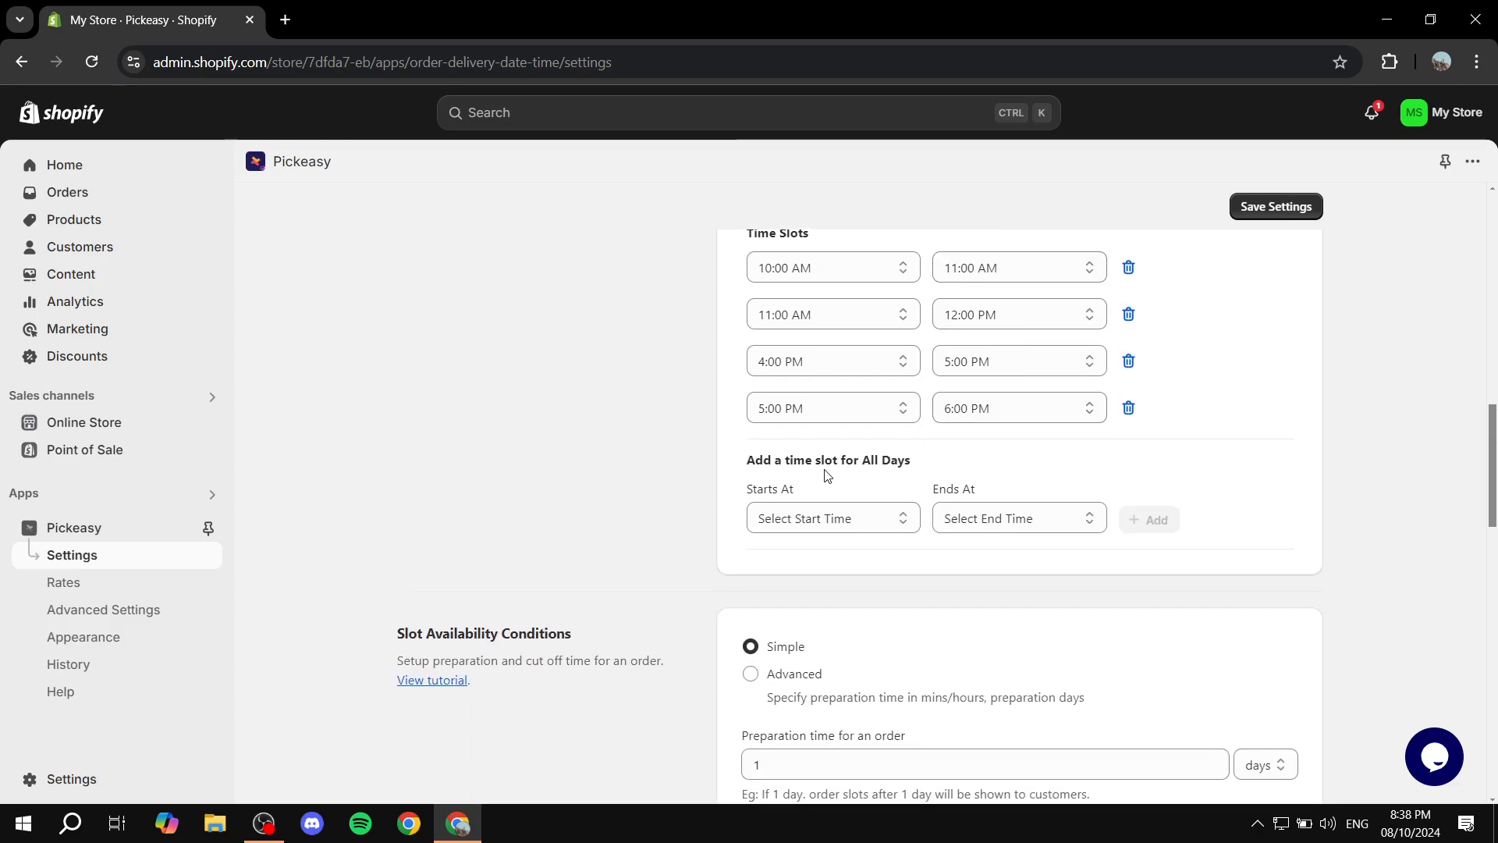
left_click(878, 522)
scroll(836, 448, "down", 10)
left_click(618, 434)
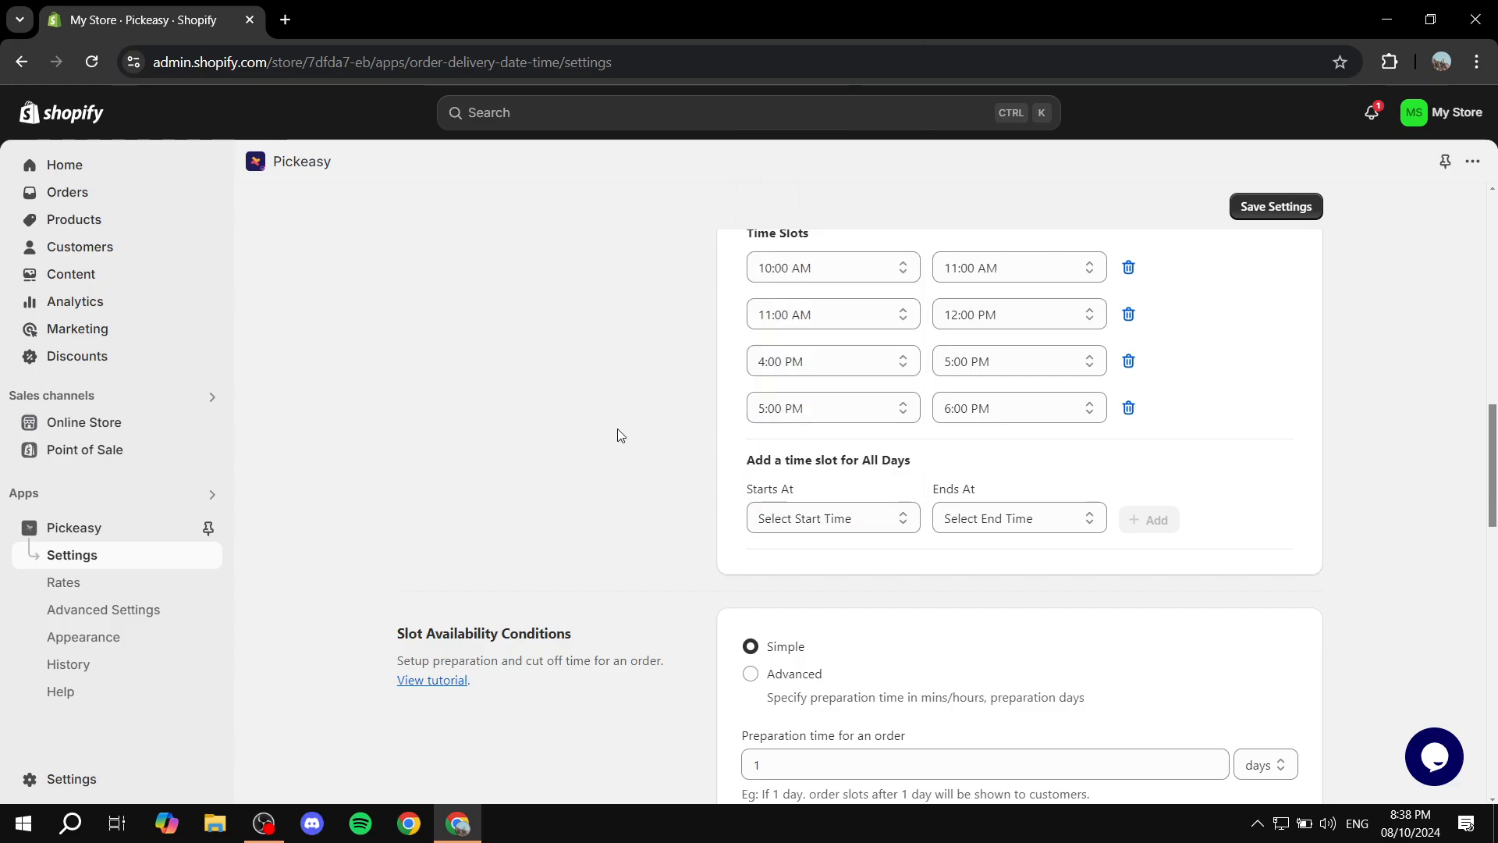
left_click_drag(745, 460, 912, 472)
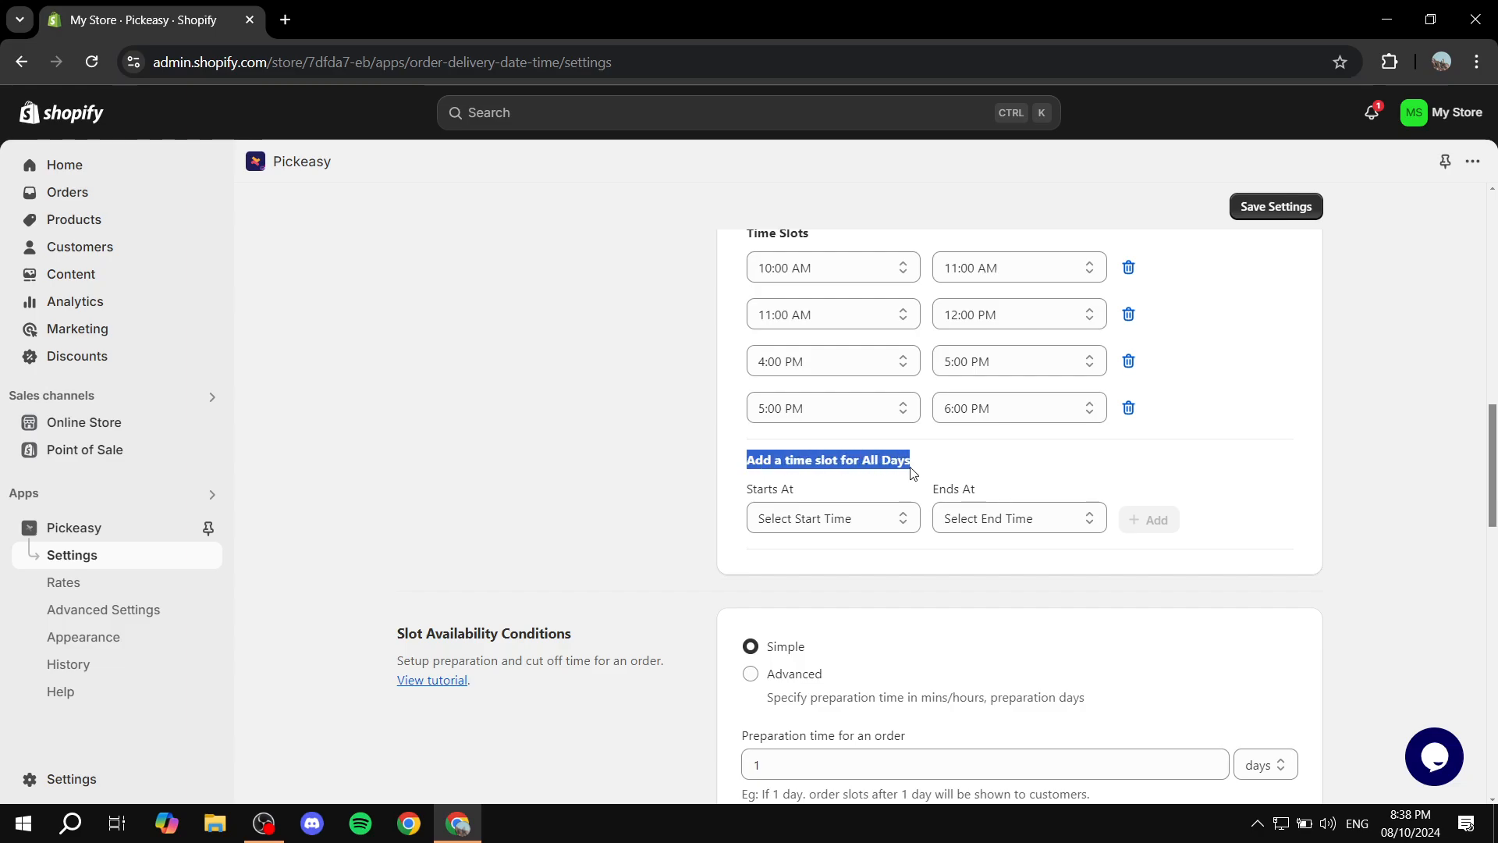
left_click(941, 466)
scroll(947, 467, "up", 4)
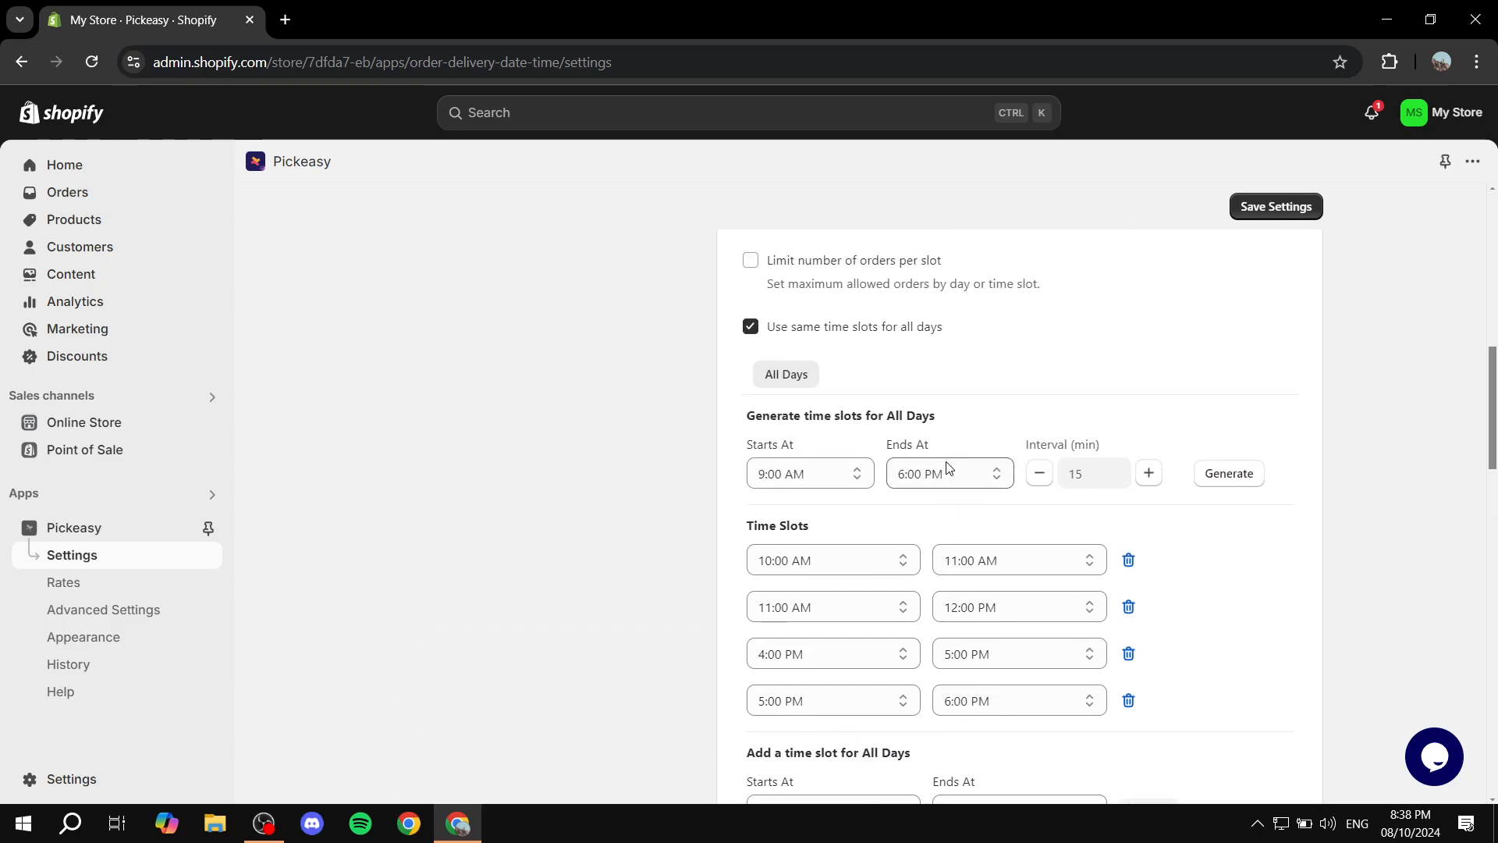
left_click_drag(802, 417, 960, 431)
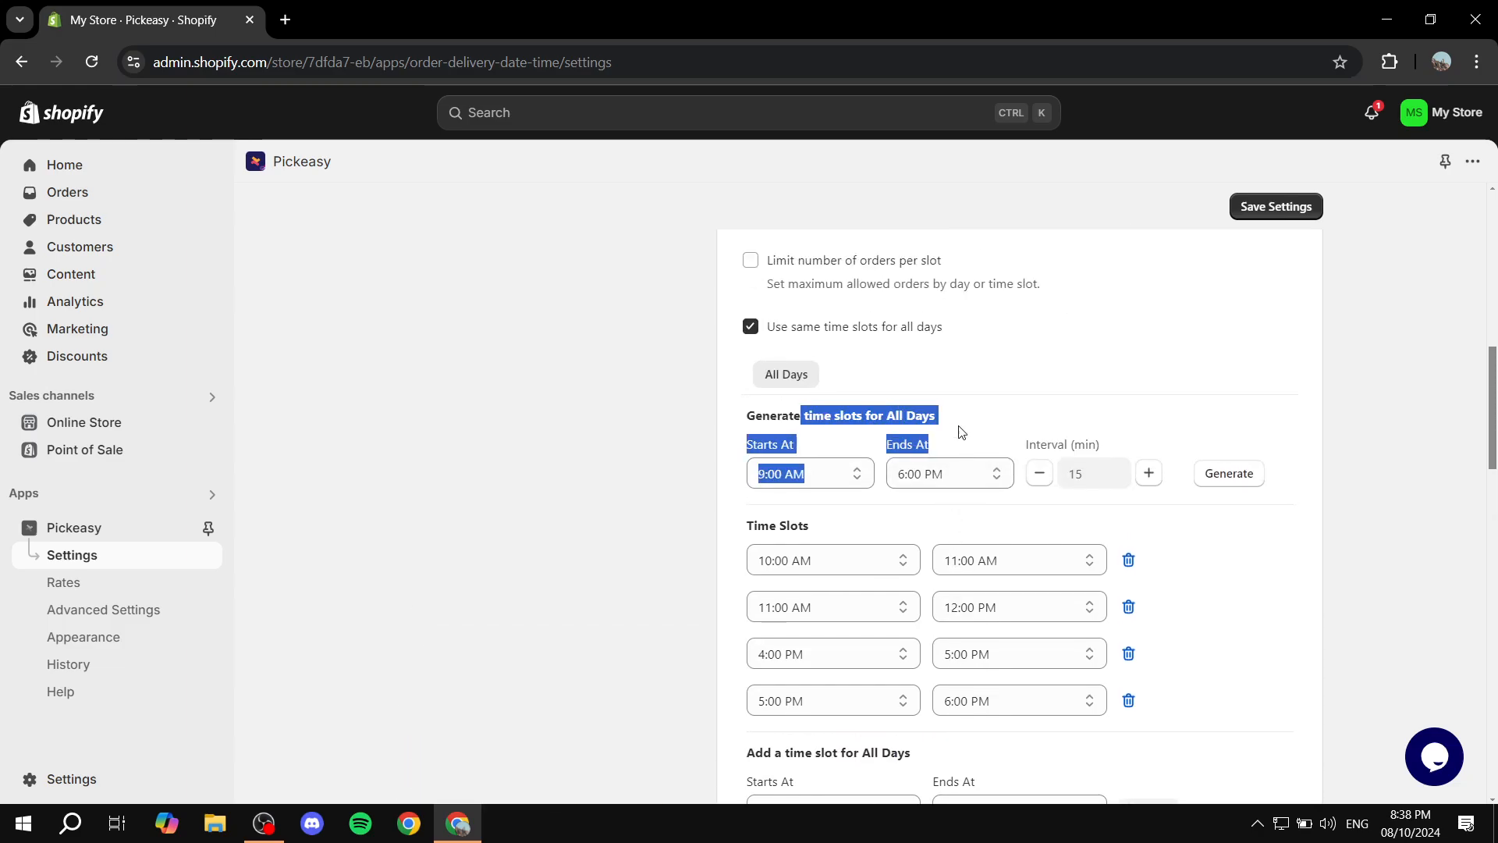
left_click(1006, 423)
Set the preparation time for an order to 3 days in Slot Availability Conditions
scroll(1006, 425, "down", 4)
scroll(1002, 433, "down", 1)
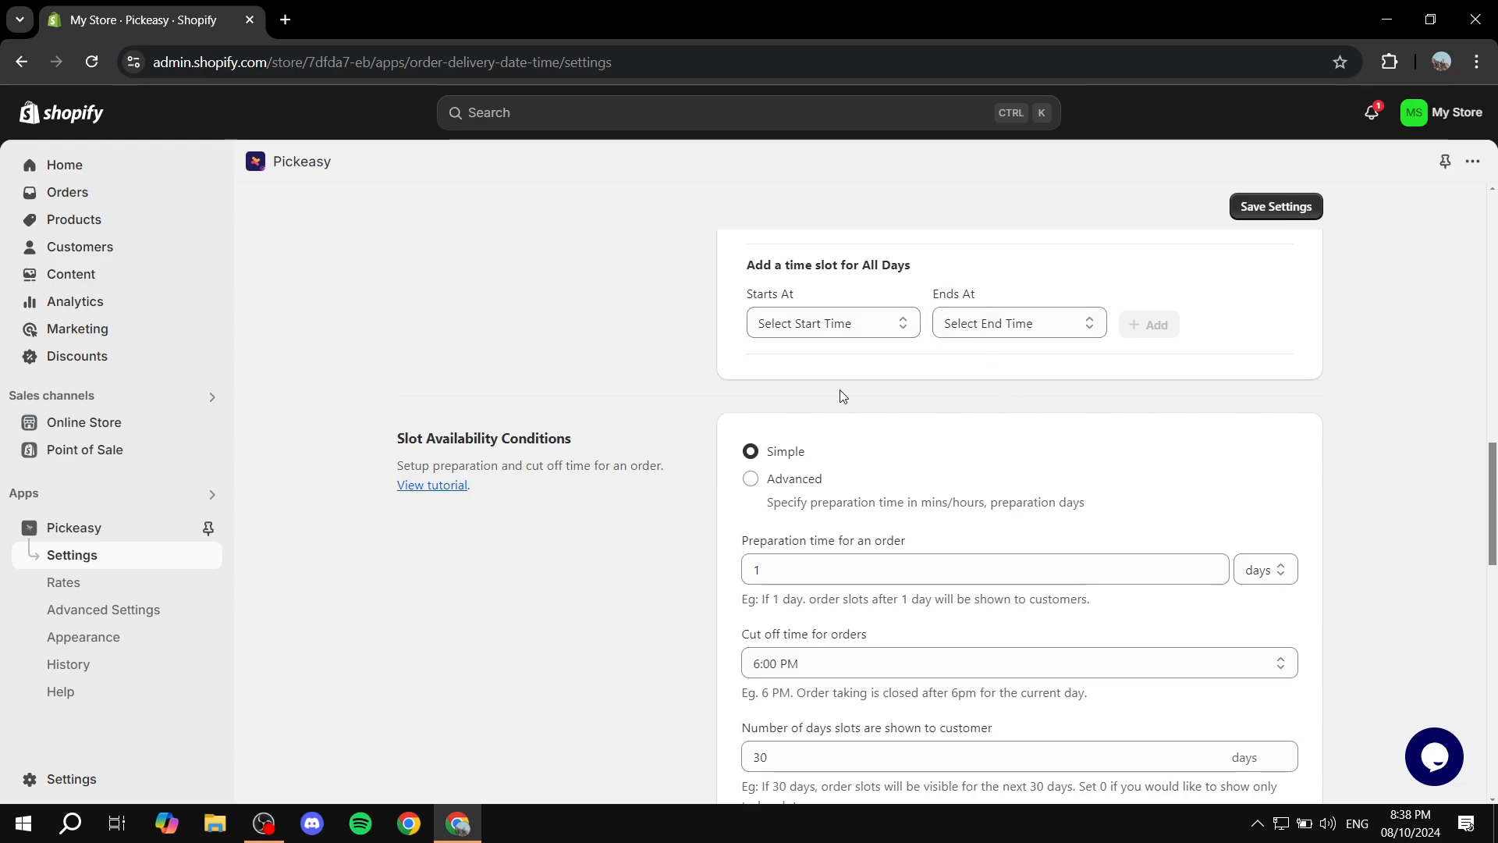
scroll(663, 391, "down", 2)
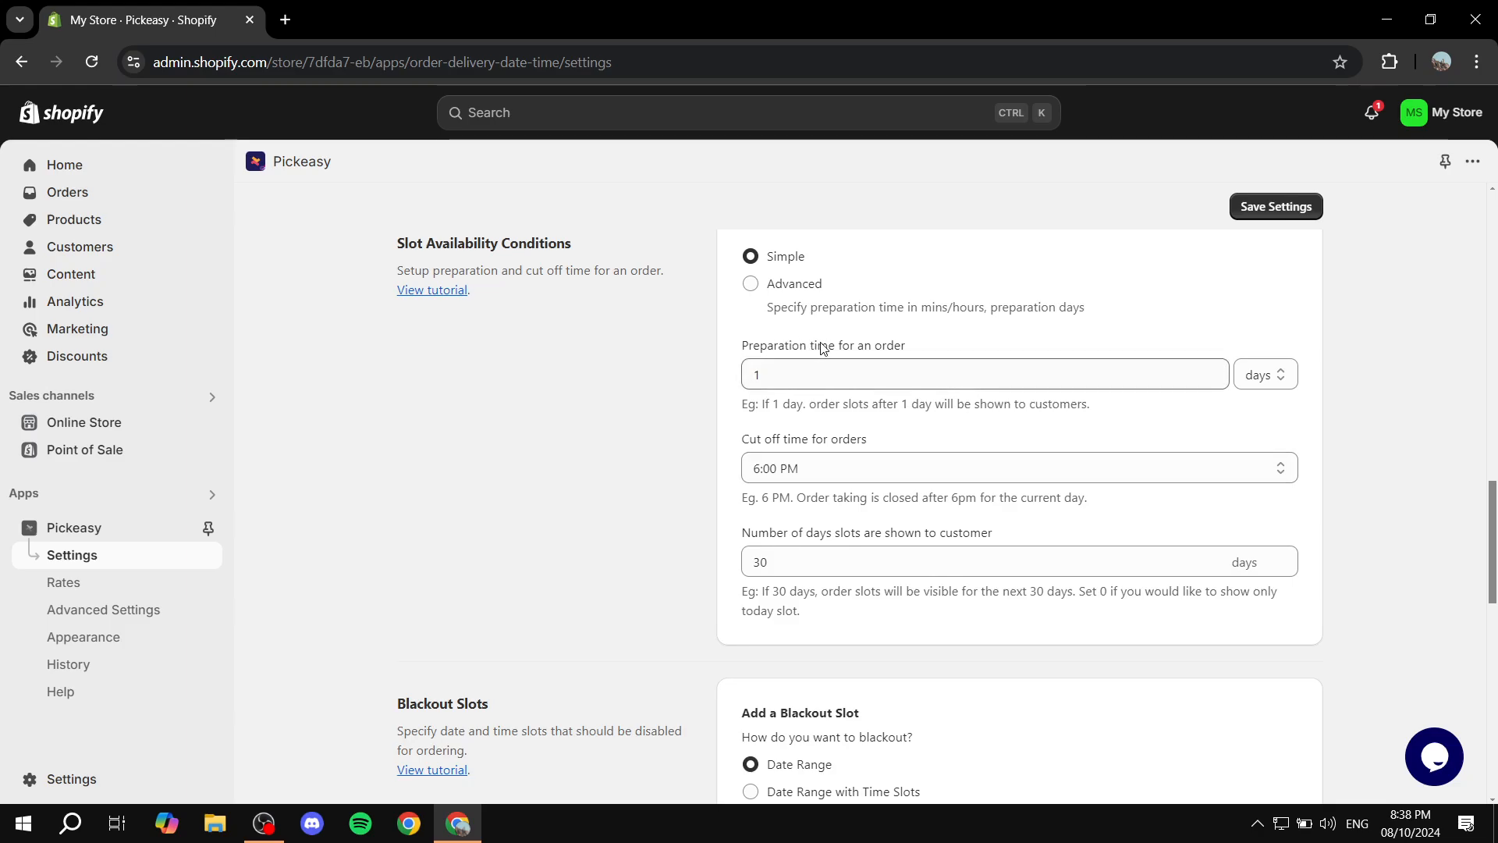
left_click_drag(813, 380, 705, 380)
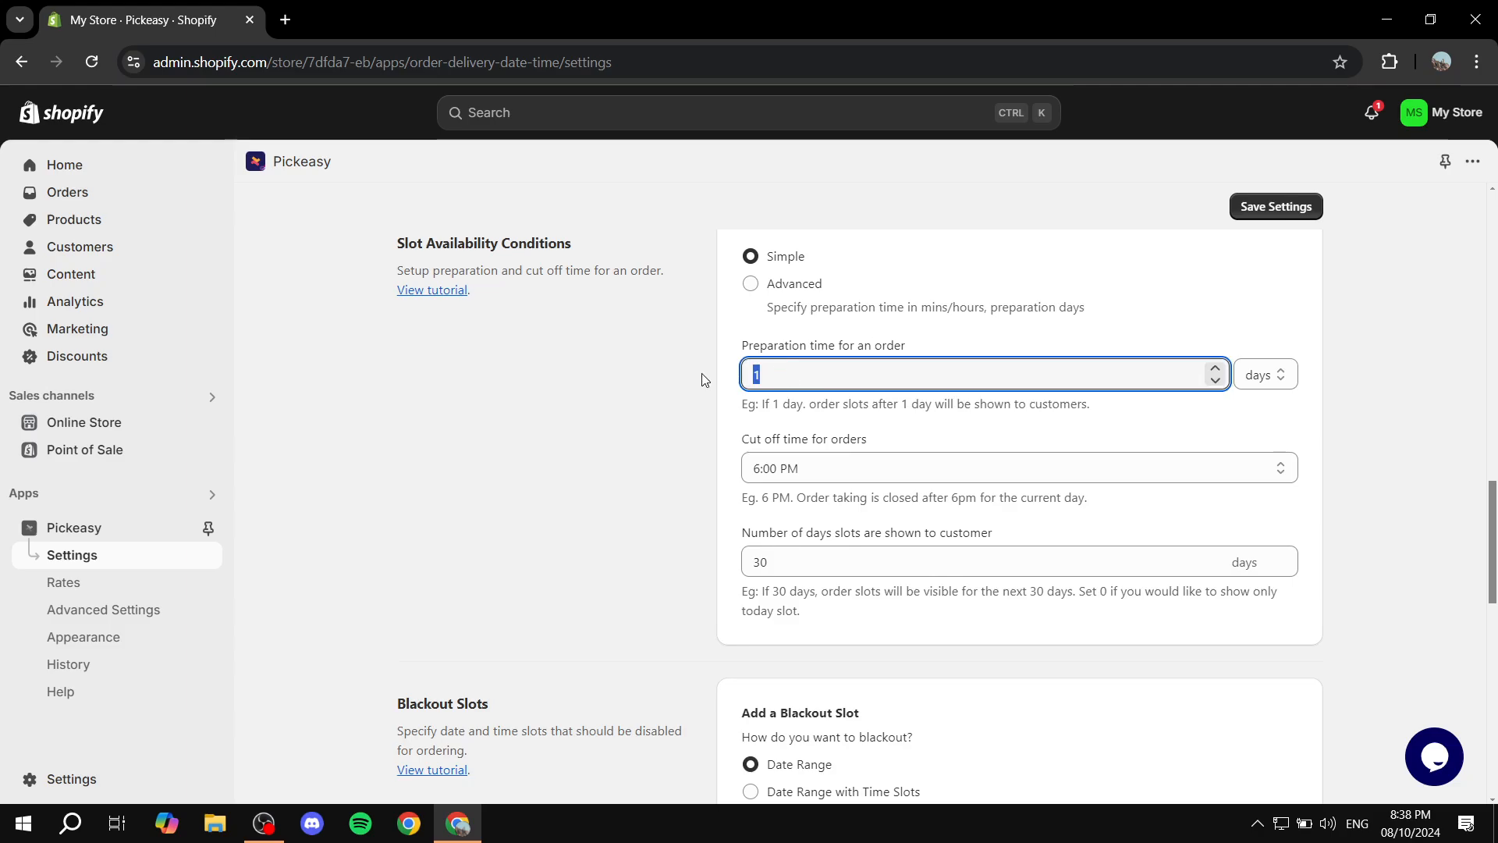
left_click(705, 388)
left_click(928, 374)
left_click(698, 407)
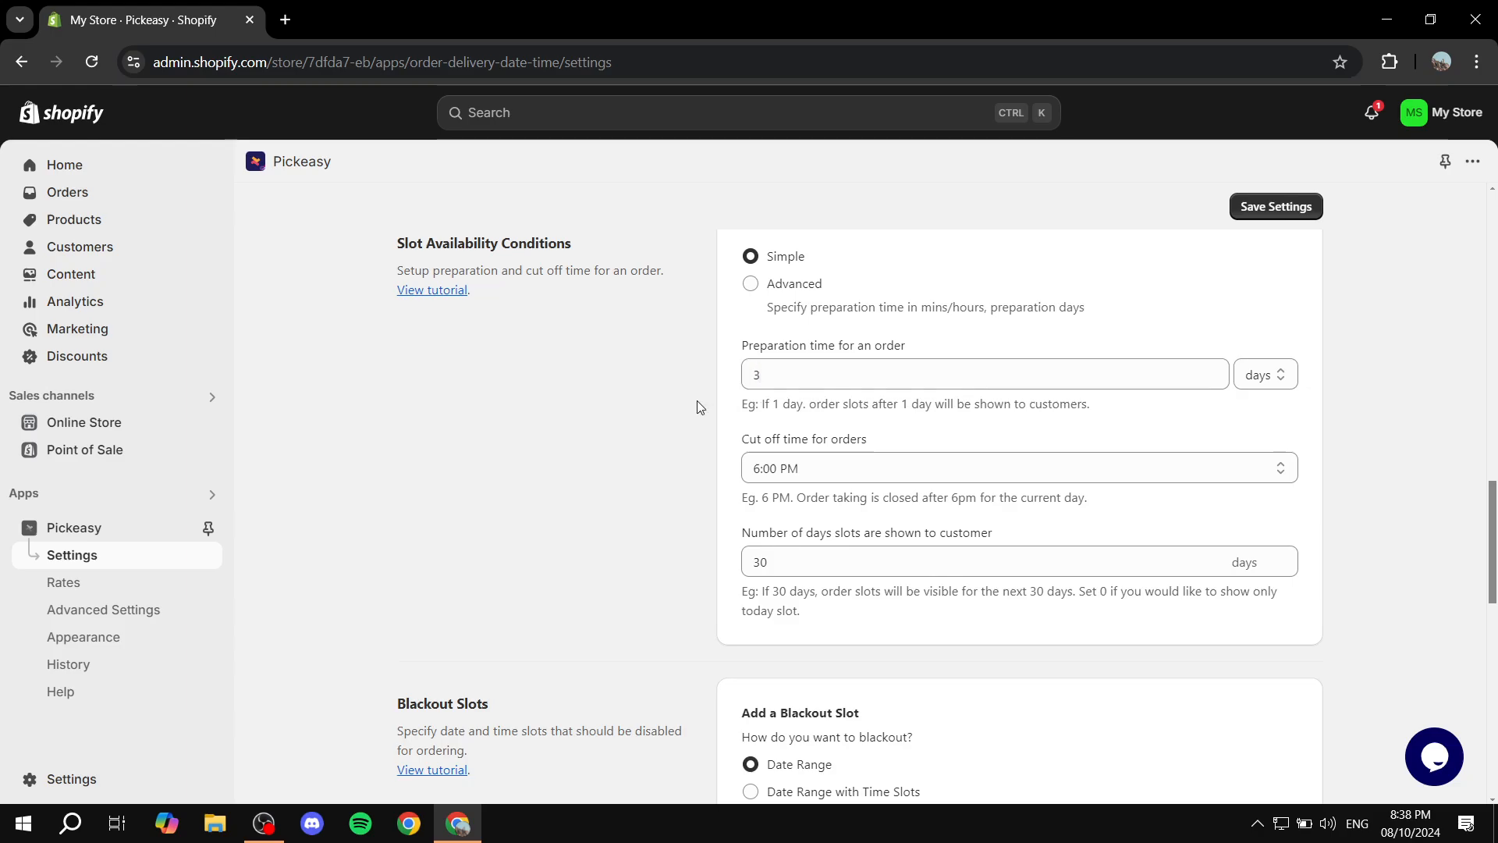
Review the order cut-off time, the number of days slots are shown, and the Blackout Slots options
scroll(693, 402, "down", 1)
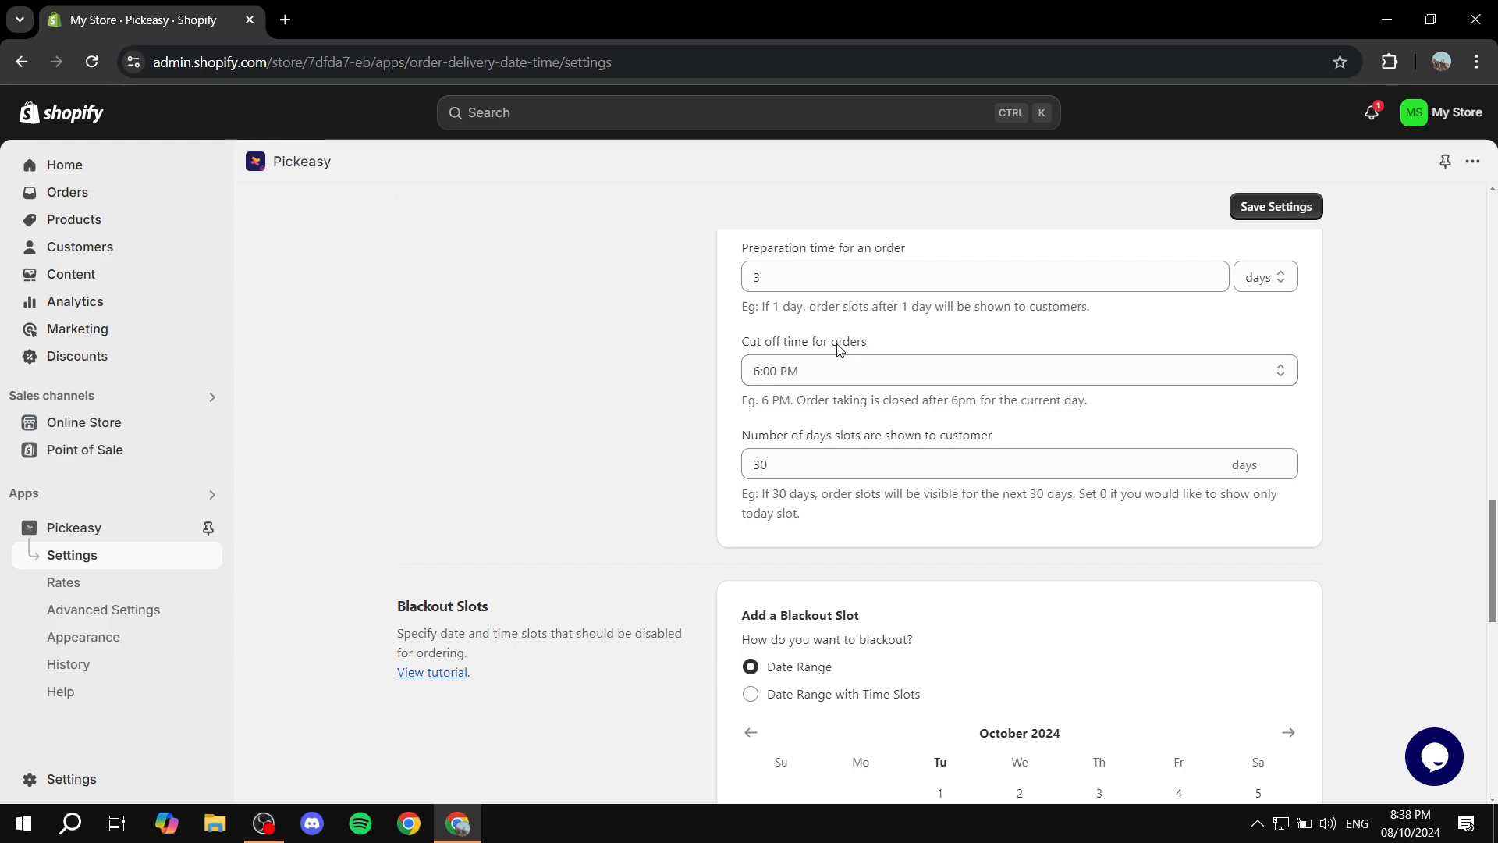
scroll(790, 321, "down", 1)
scroll(790, 412, "down", 1)
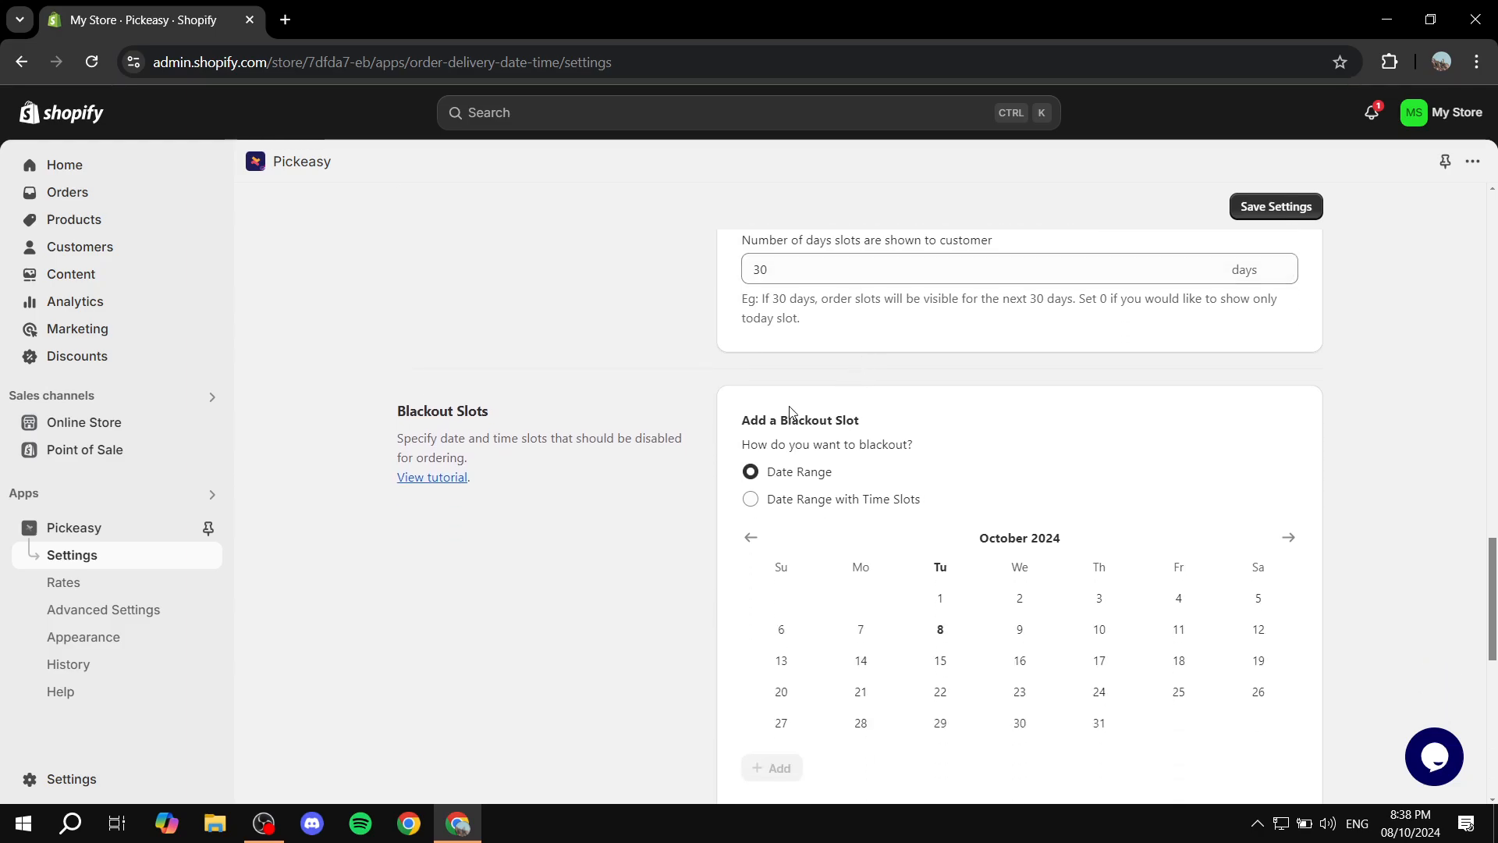
scroll(920, 411, "down", 1)
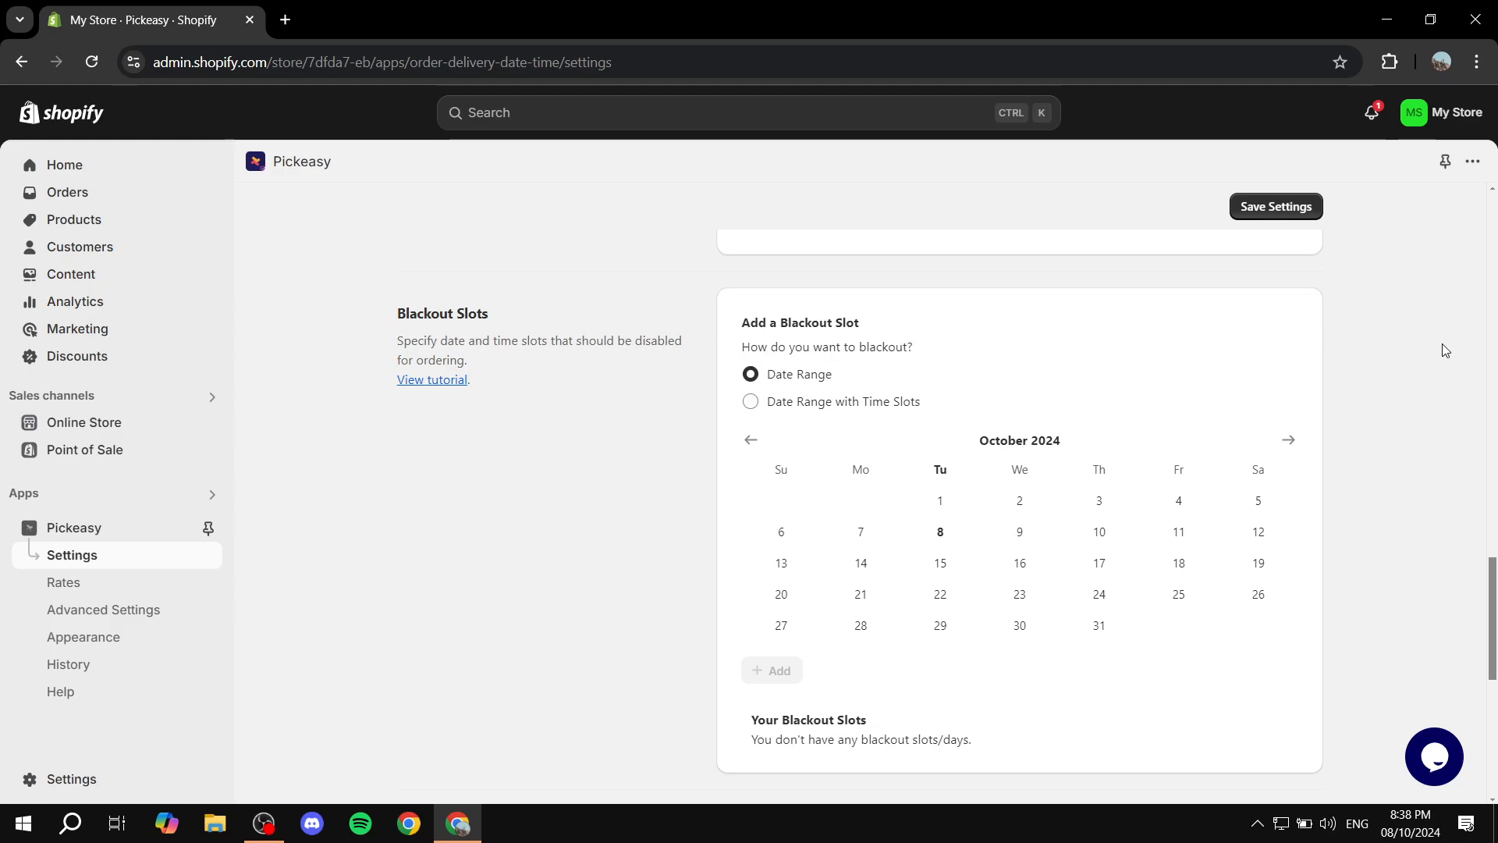
Examine the Blackout Slots section, including its description, blackout methods and date calendar
scroll(1444, 351, "down", 1)
scroll(1444, 355, "up", 2)
left_click_drag(382, 414, 507, 418)
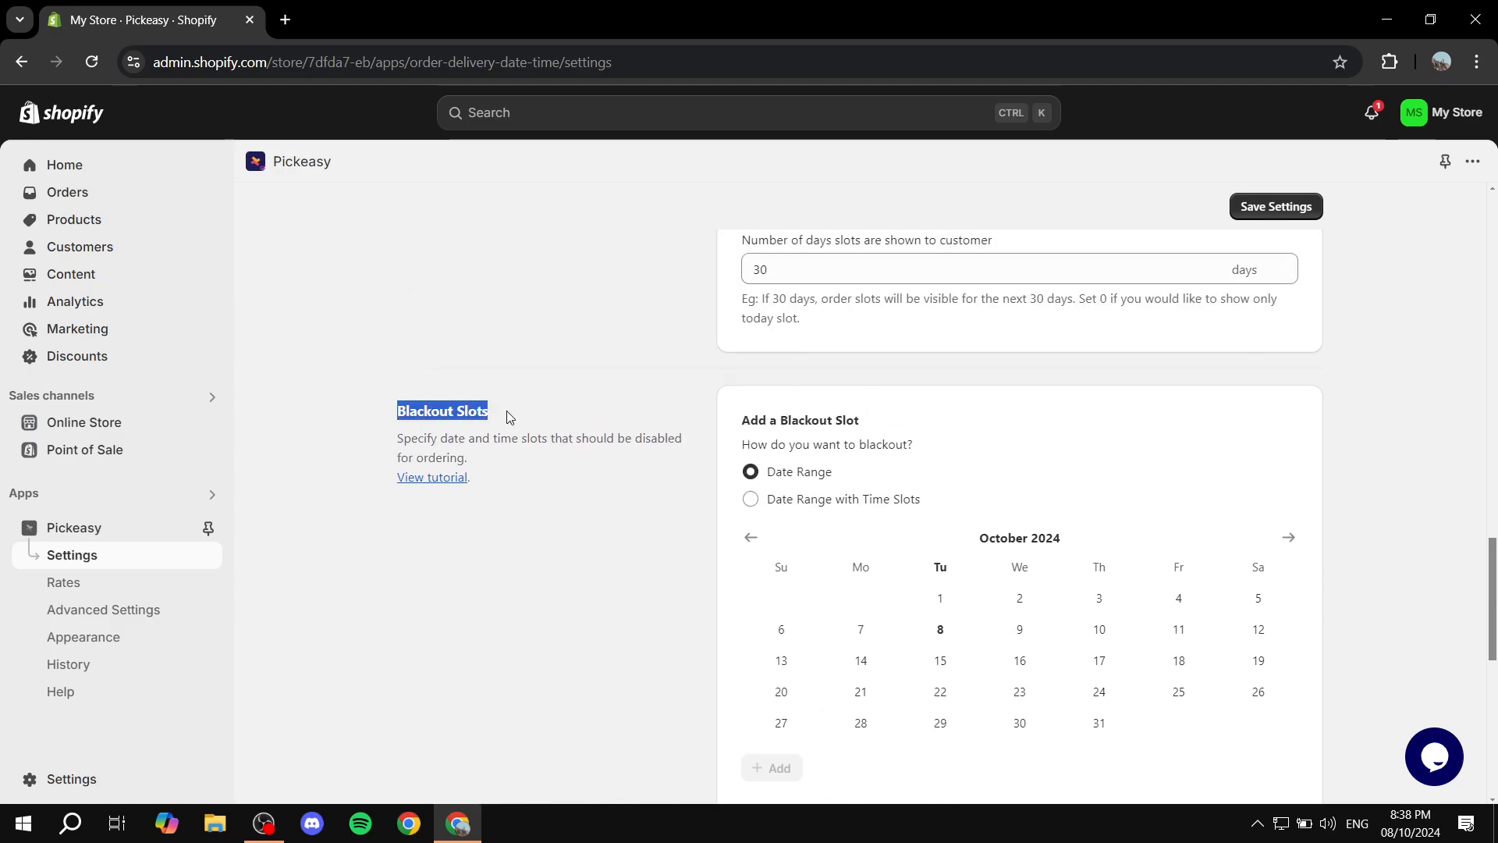
left_click(523, 406)
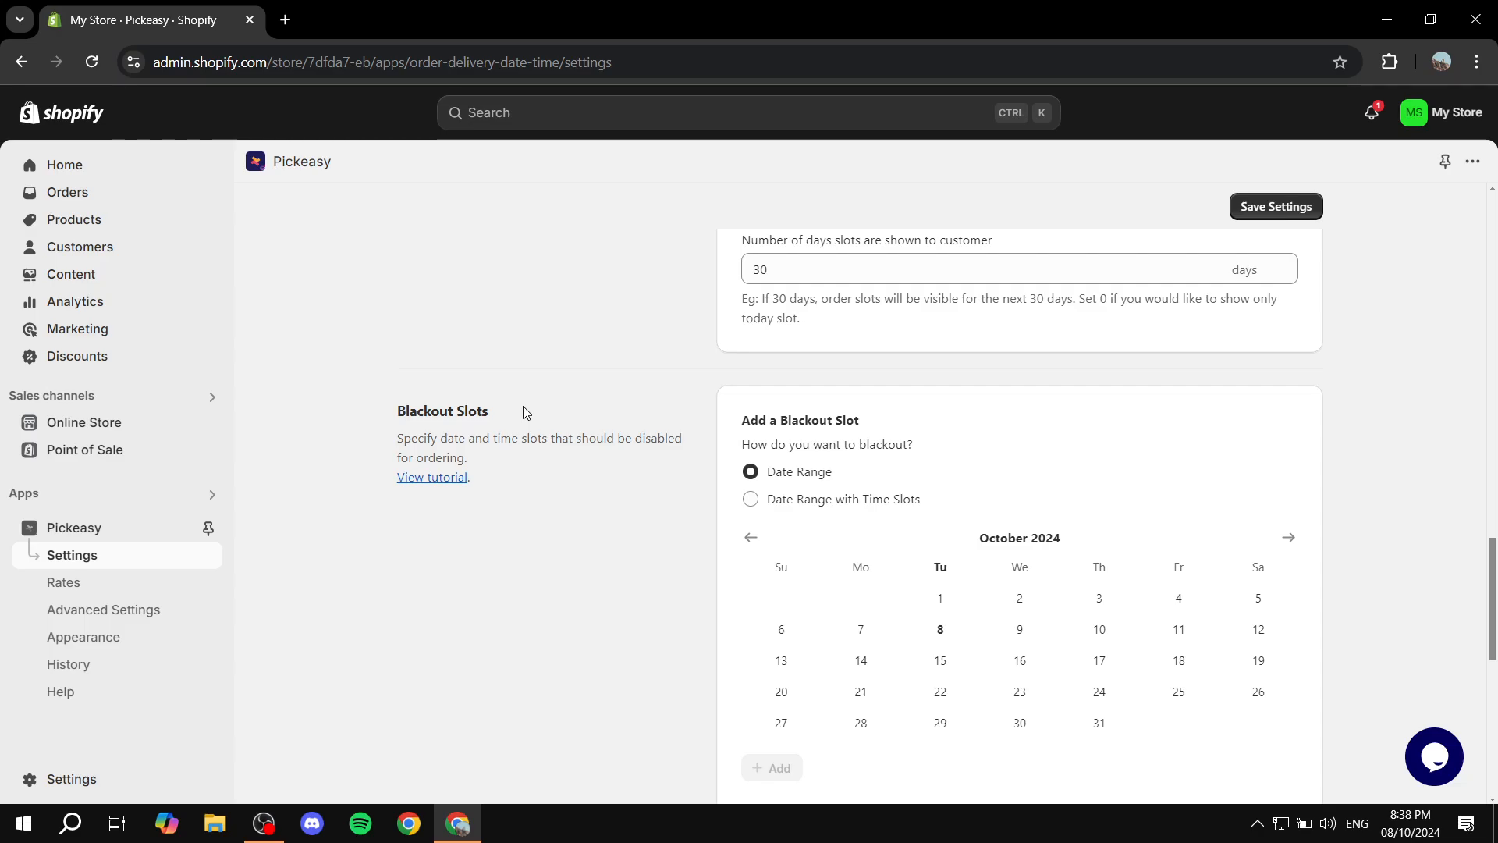
scroll(535, 411, "down", 1)
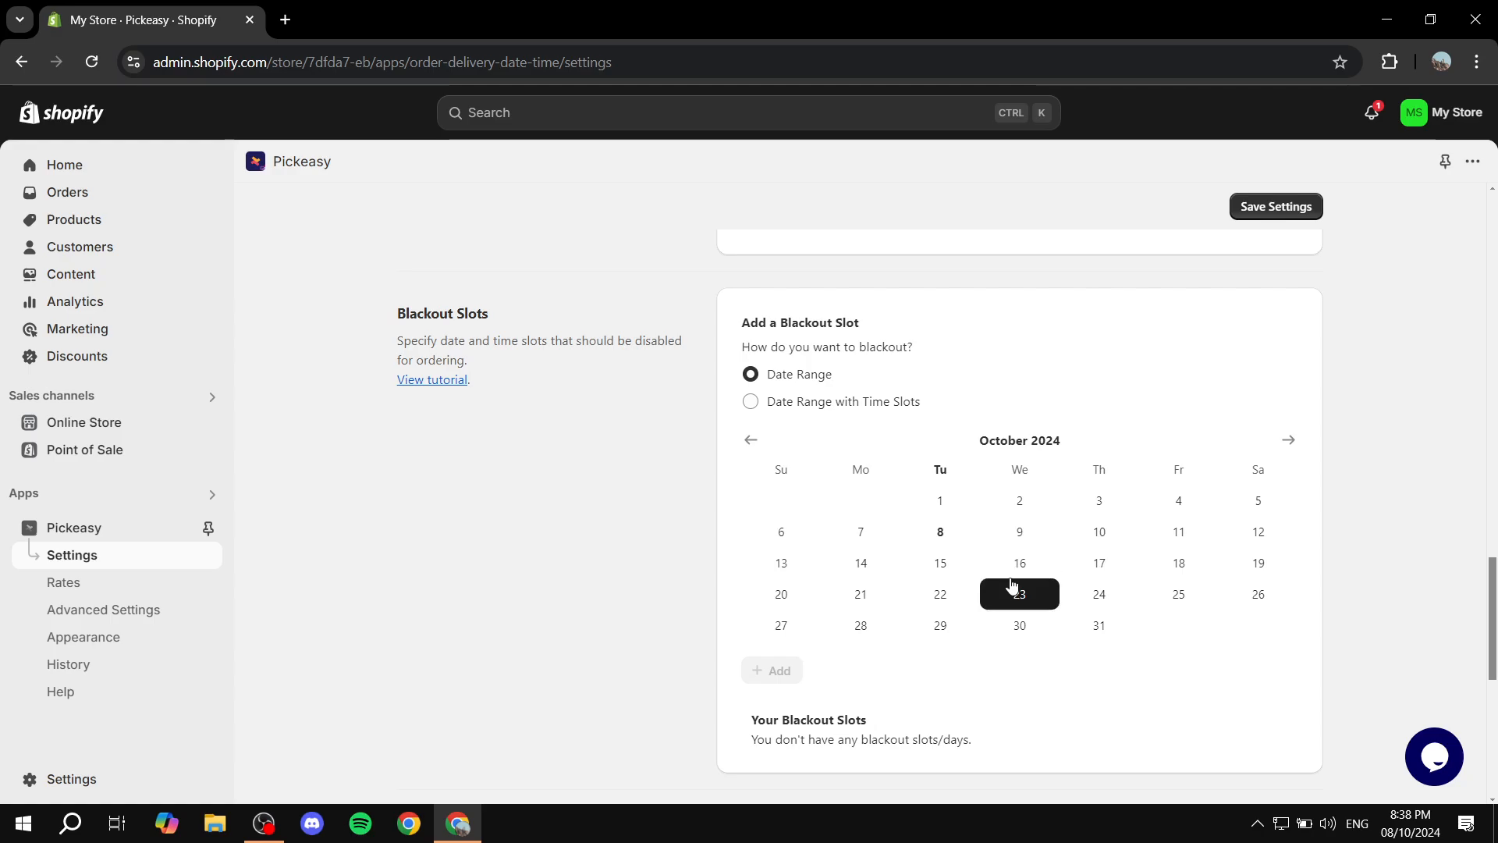
Save the Pickeasy settings and open the app's main page
scroll(1214, 552, "down", 2)
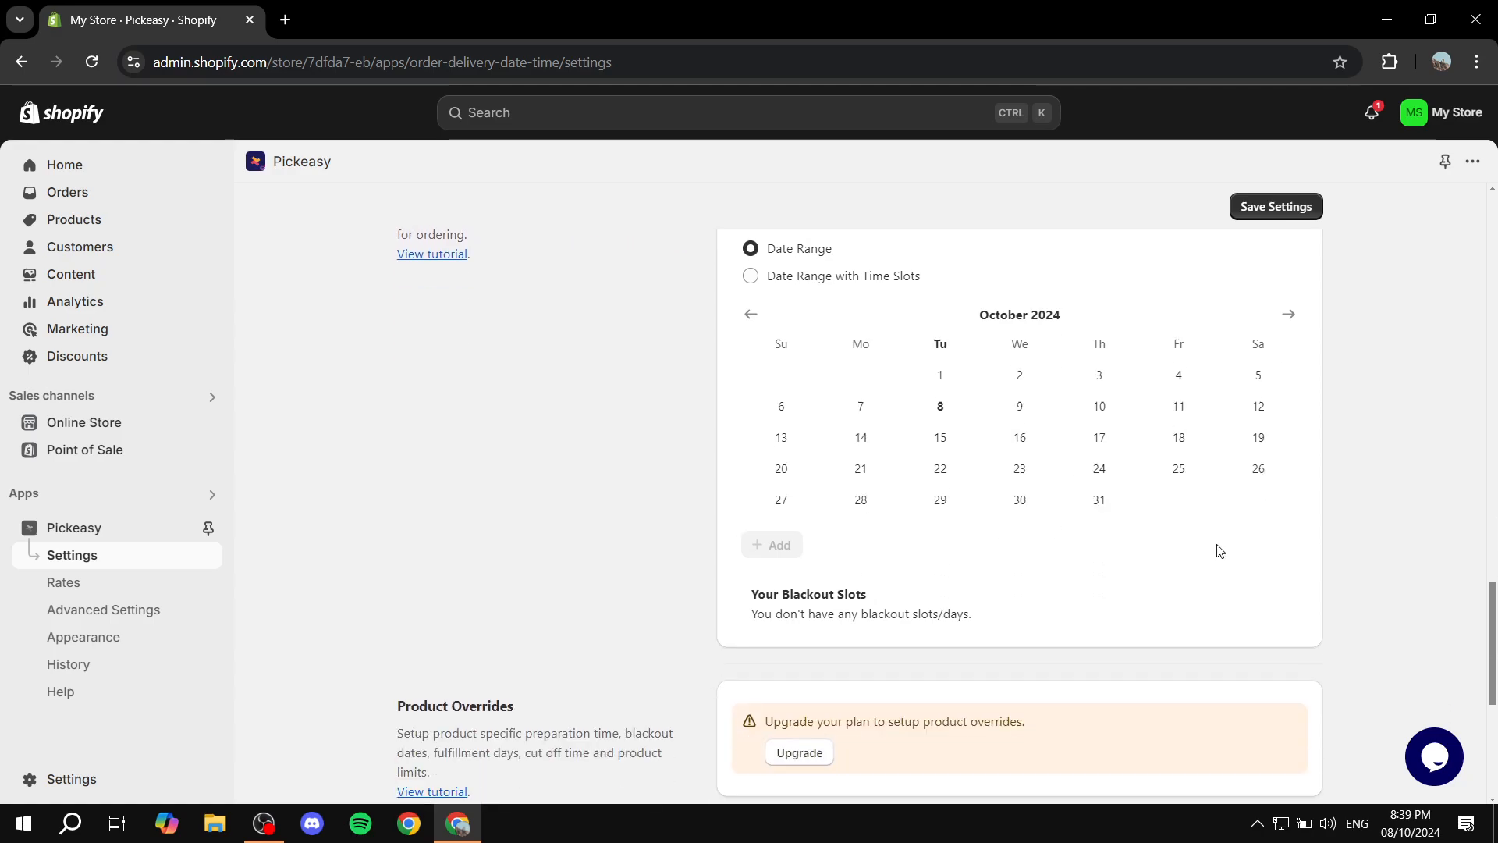
left_click(1309, 216)
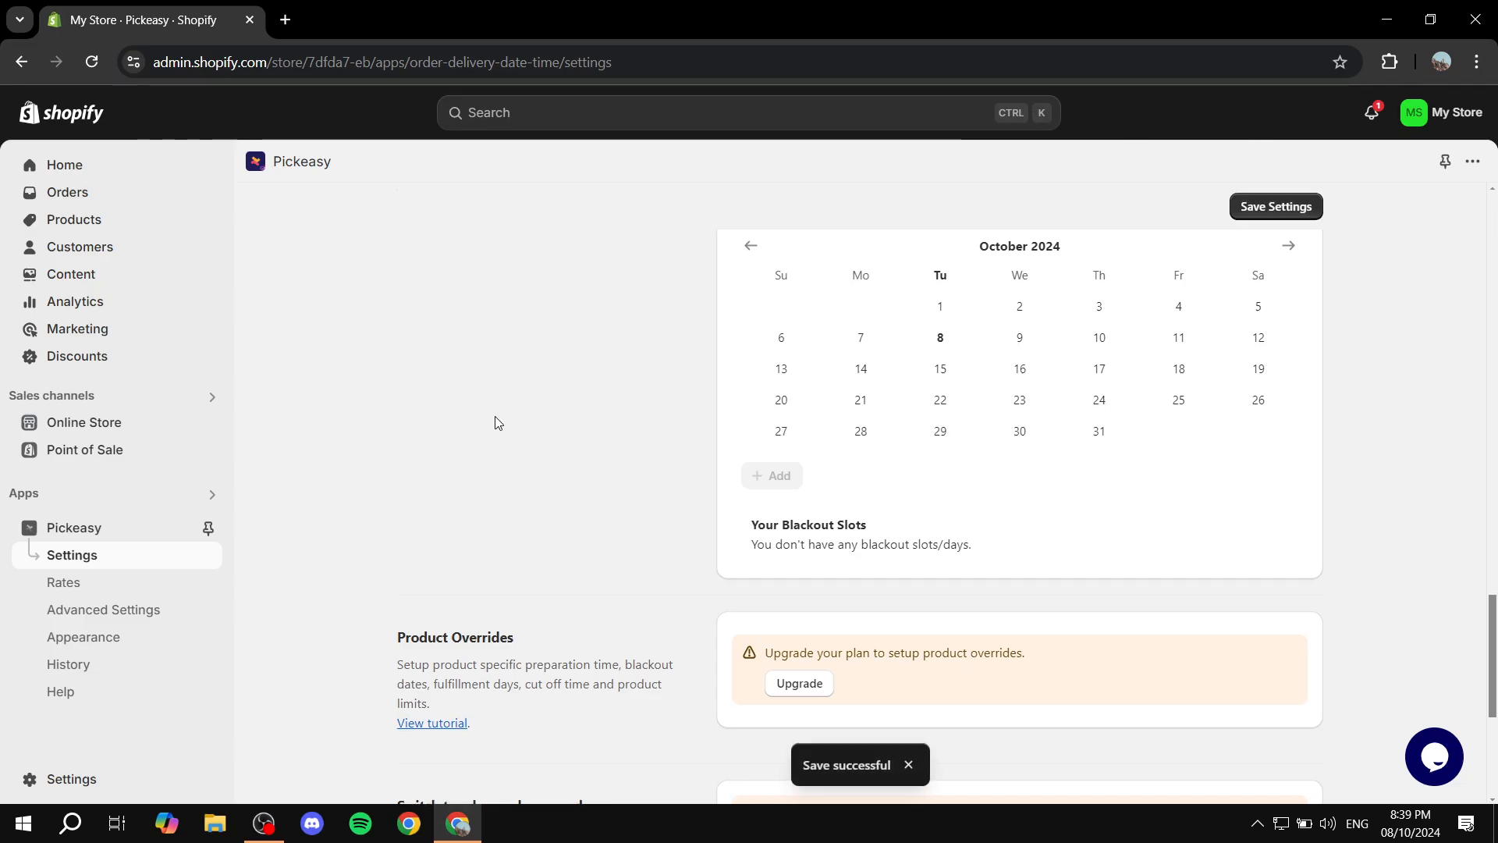
scroll(495, 415, "up", 8)
left_click(219, 519)
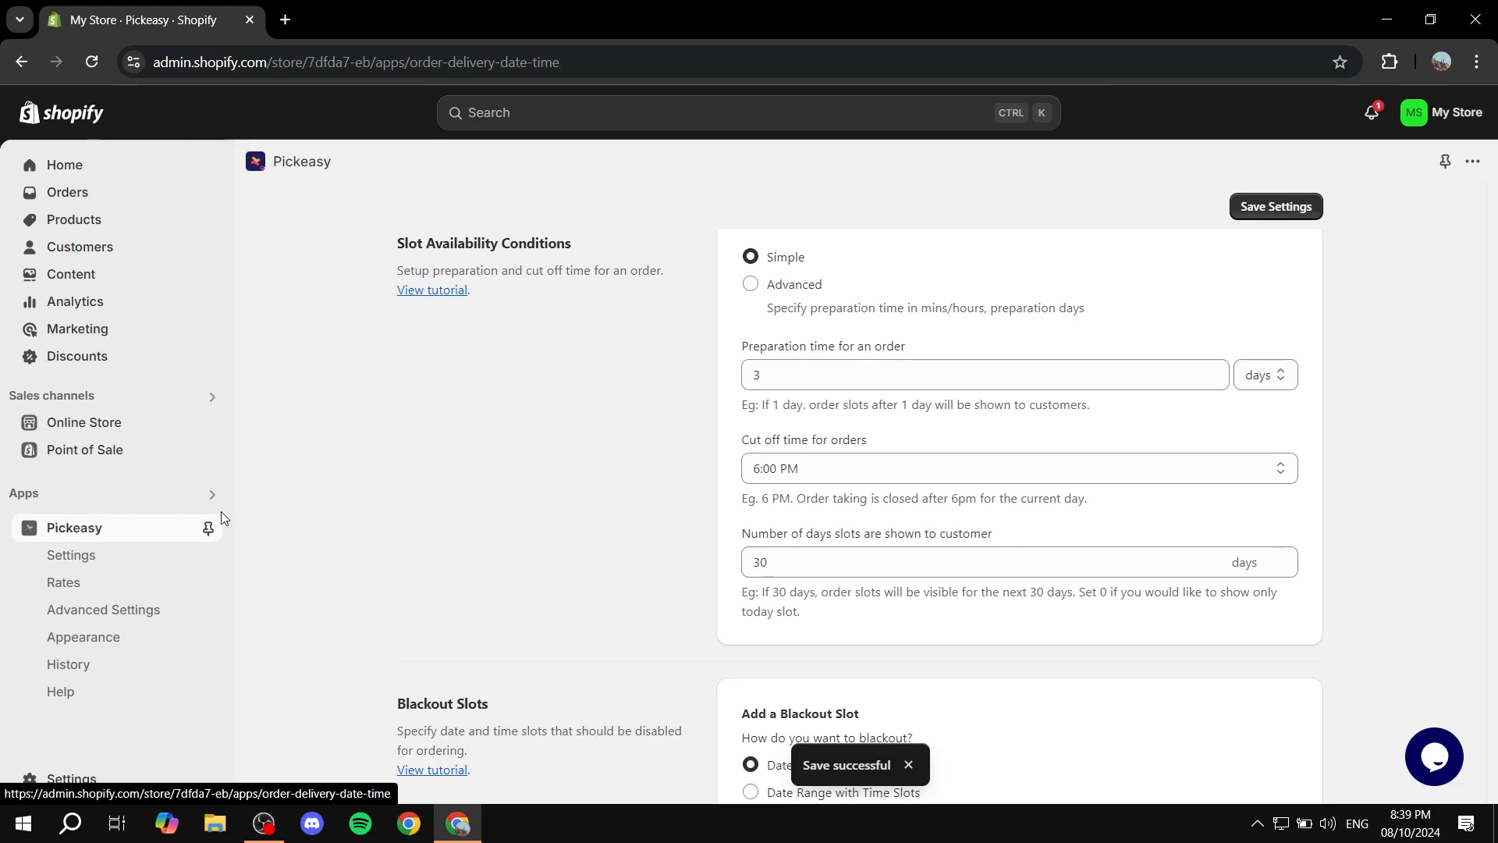